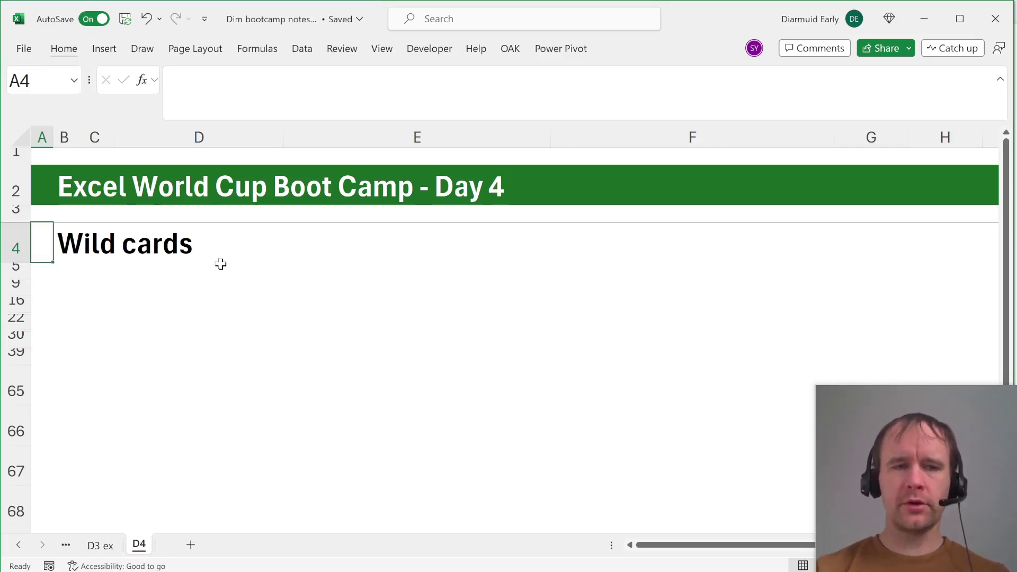
- Unhide rows 6 to 8 beneath the Wild cards heading and review the ? and * definitions
key(shift+space)
key(Right)
key(Down)
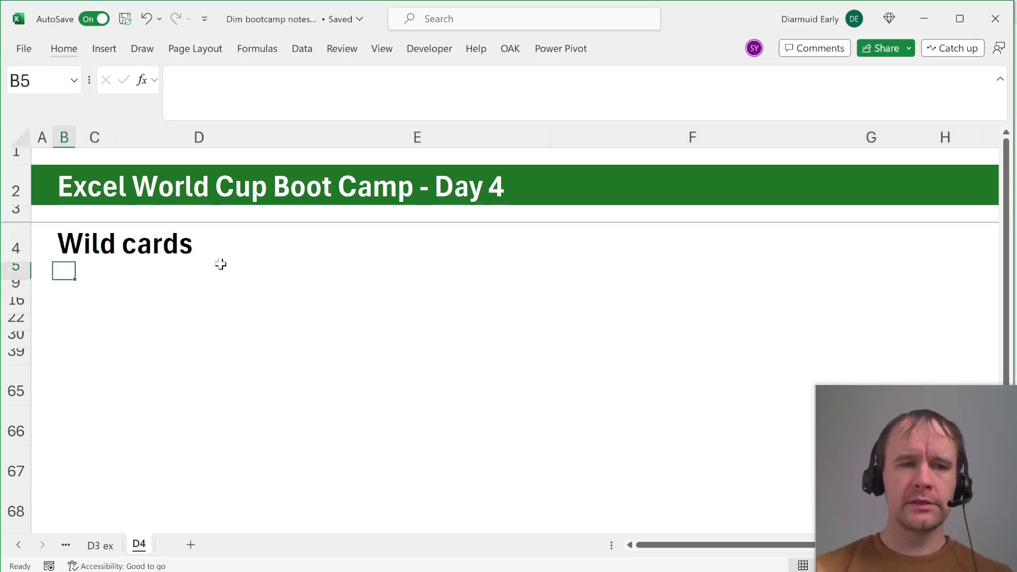
key(shift+Down)
key(ctrl+shift+9)
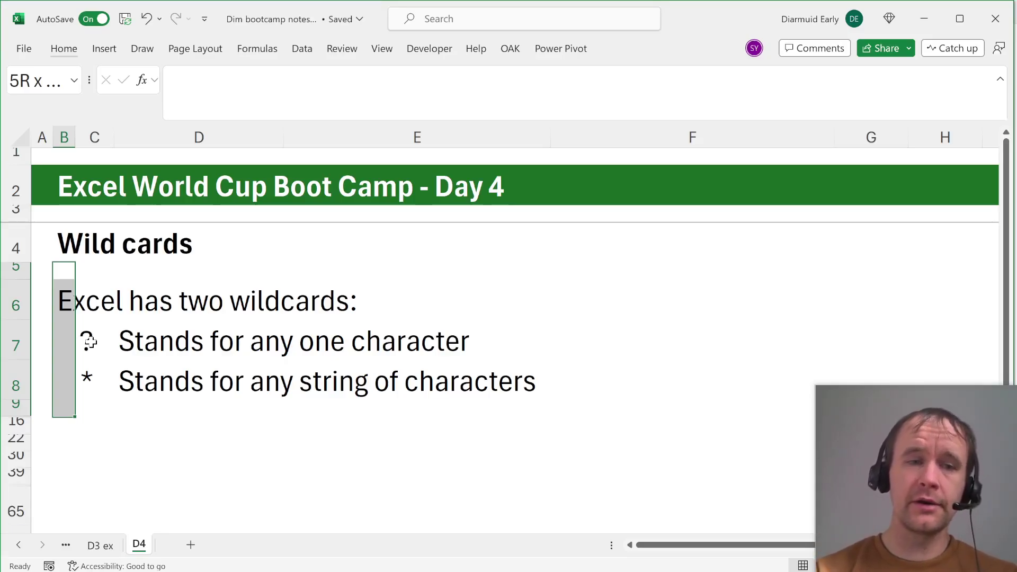
click(13, 353)
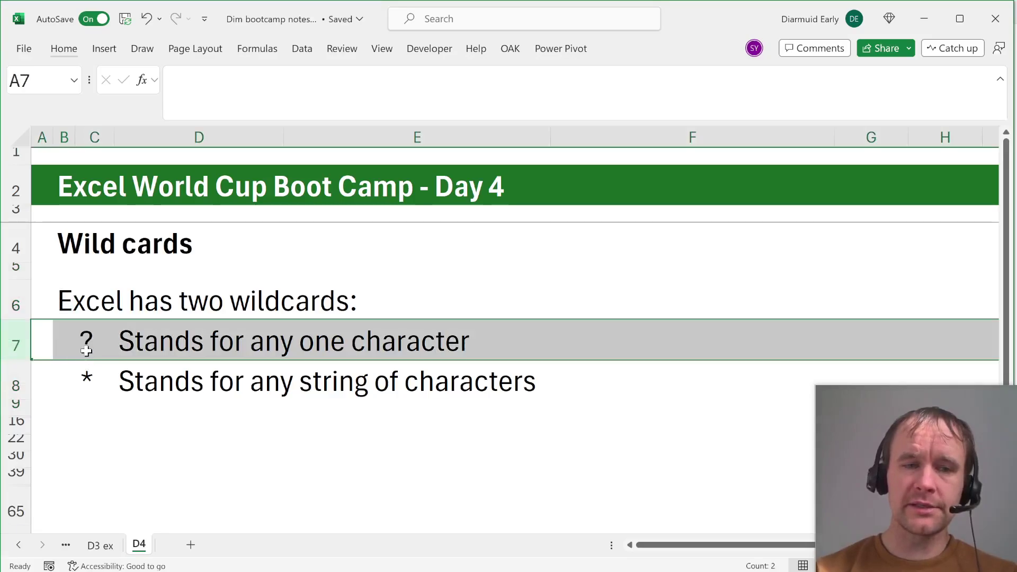
click(85, 345)
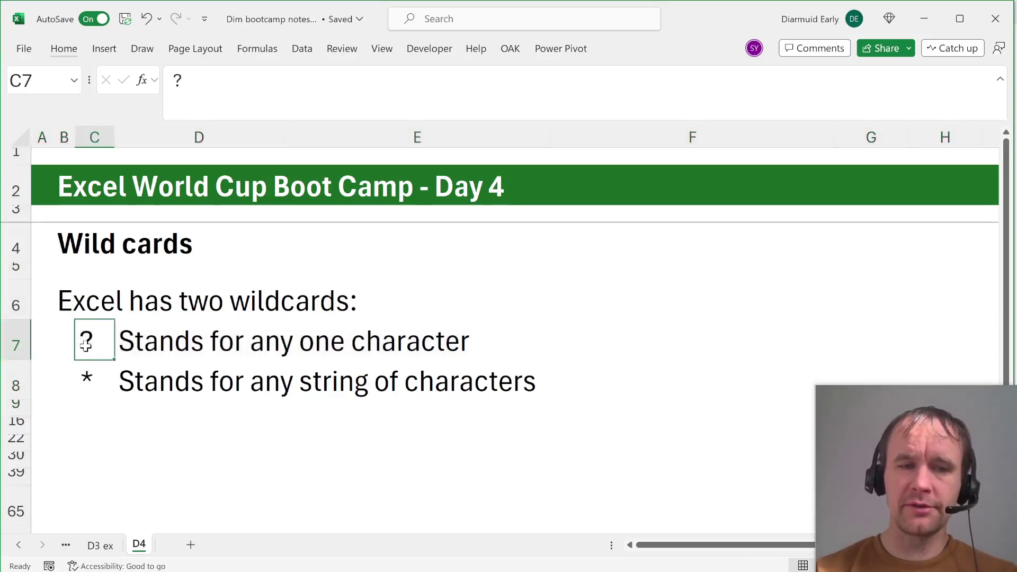
click(89, 377)
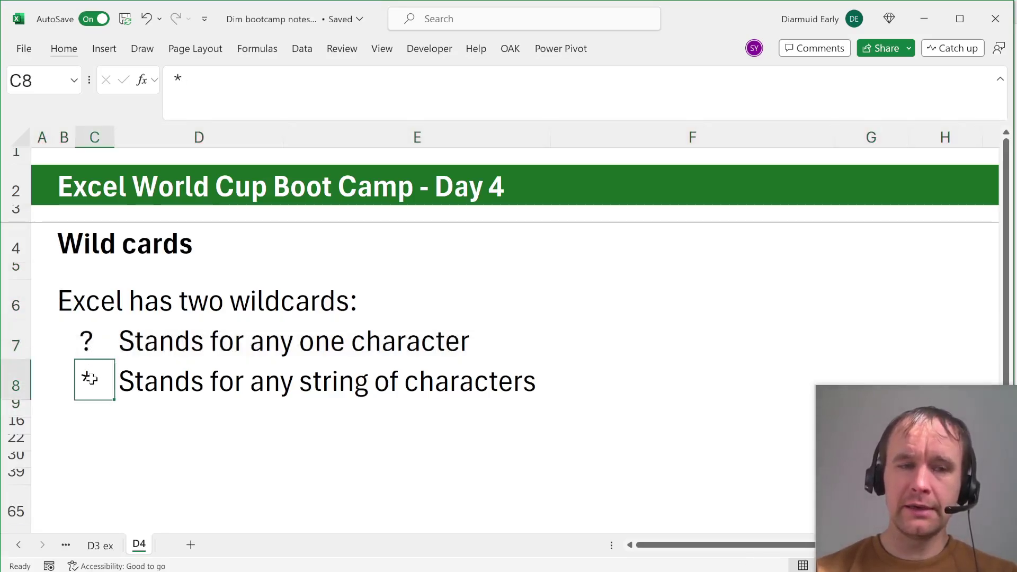
- Unhide rows 10 to 15 below the wildcard definitions to reveal the pattern examples
key(Down)
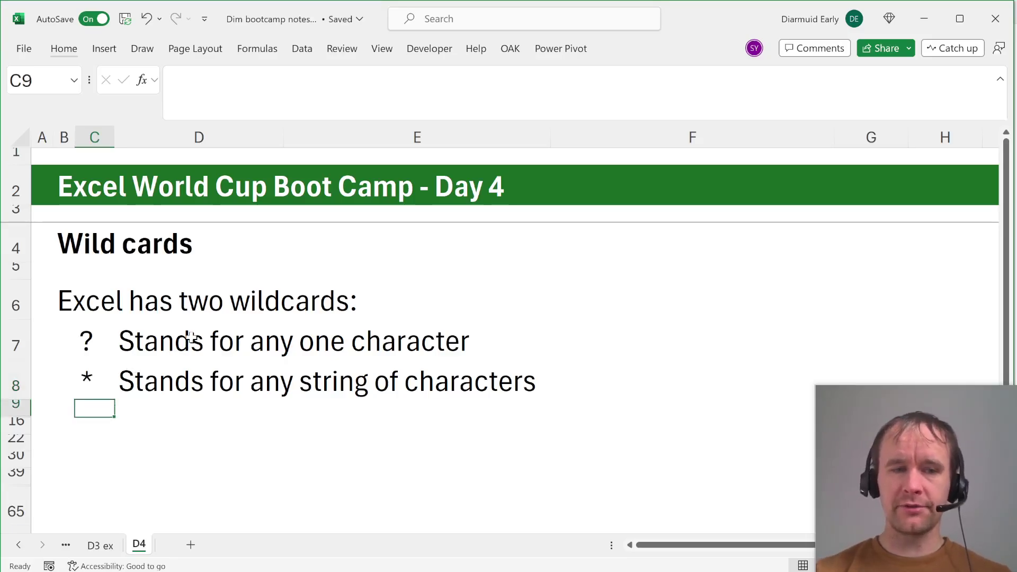
key(shift+Down)
key(ctrl+shift+9)
scroll(386, 329, down, 1)
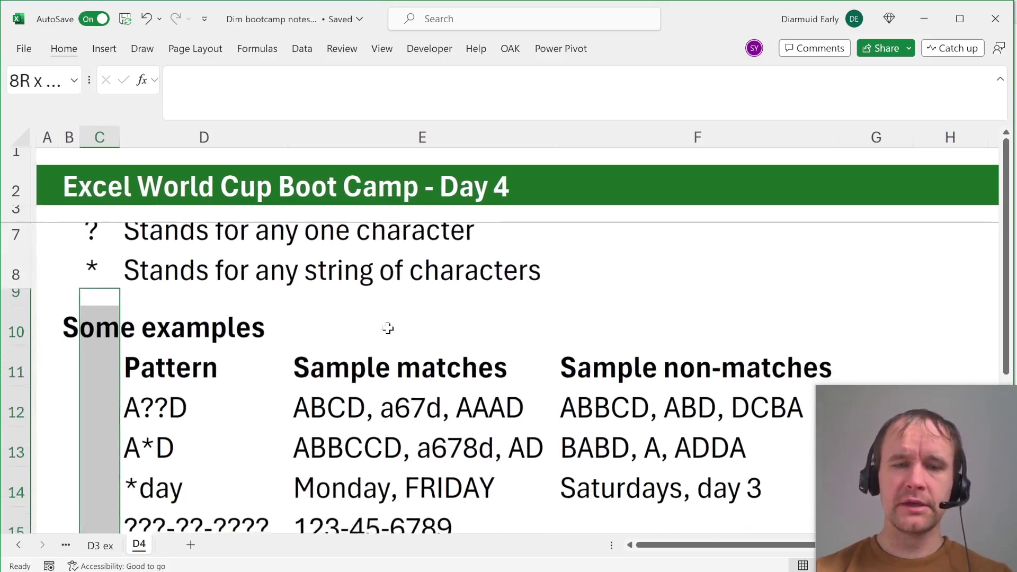
- Examine the A??D and A*D patterns in rows 12 and 13 against their sample matches and non-matches
click(171, 400)
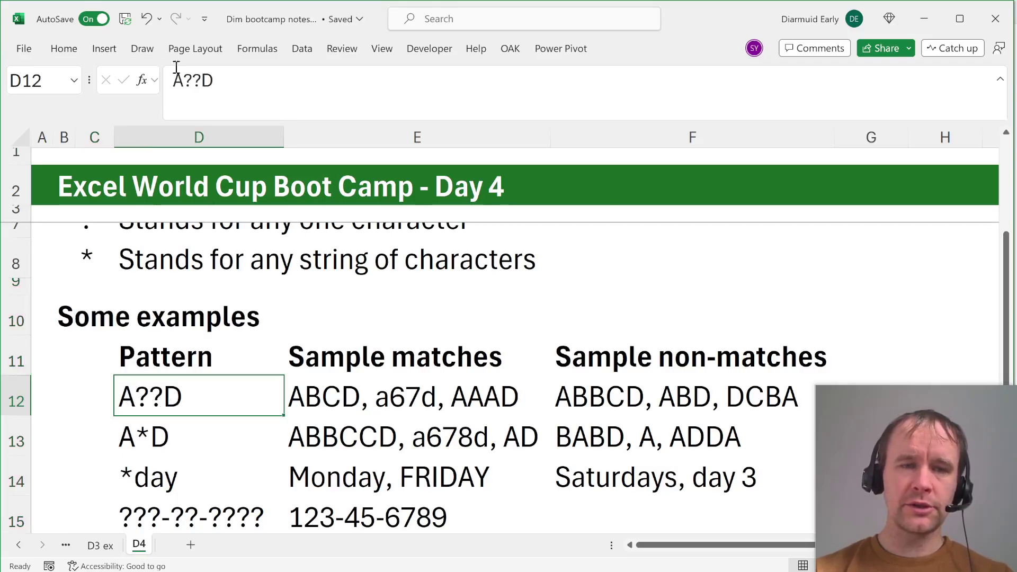
drag(184, 80, 197, 80)
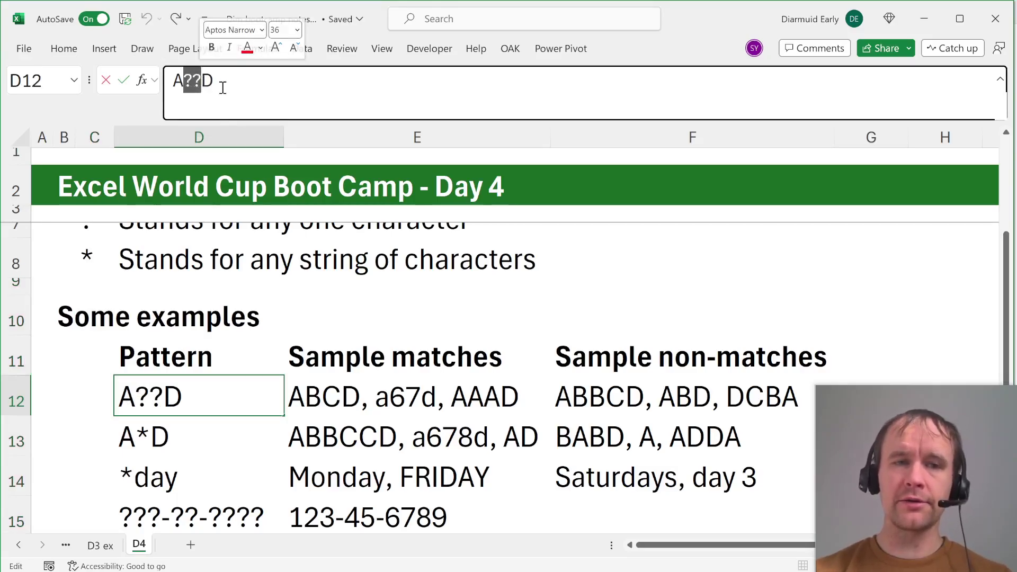
click(334, 396)
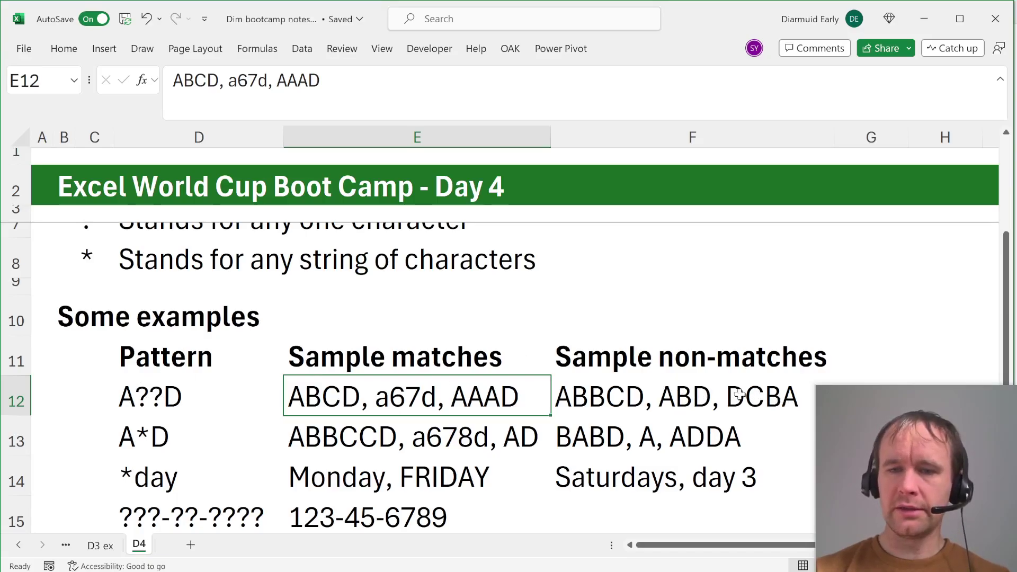
click(183, 433)
click(332, 444)
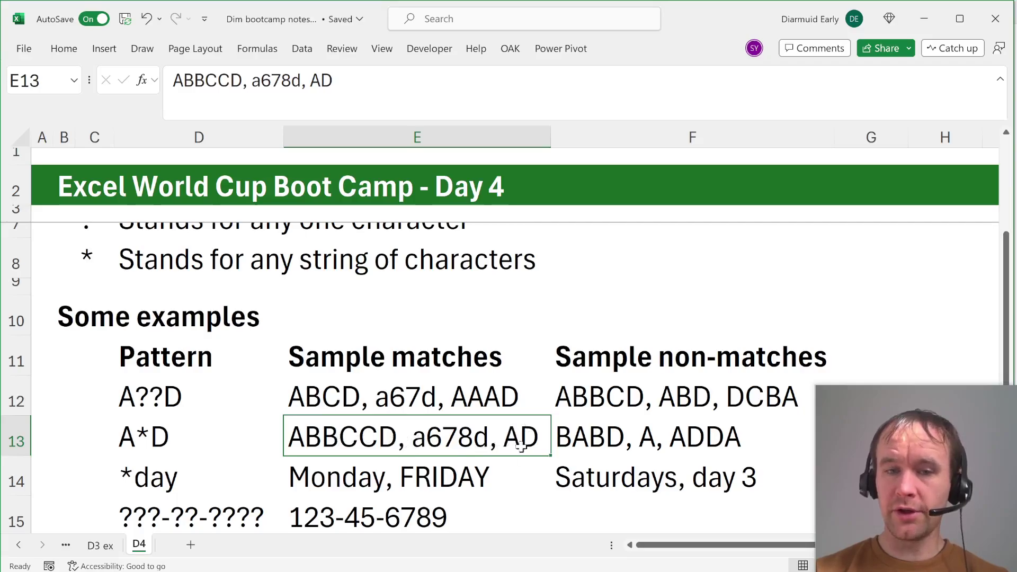
click(591, 439)
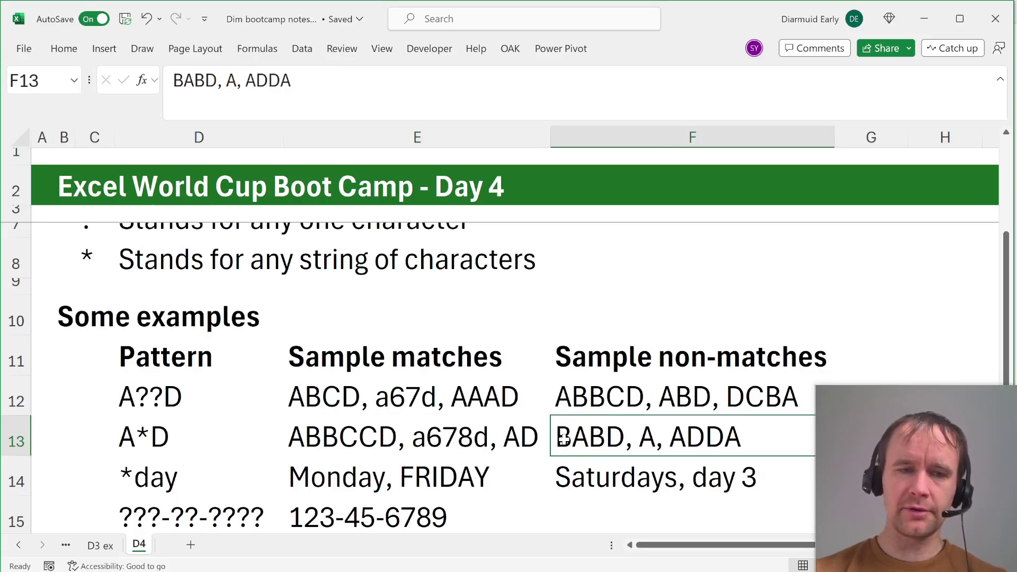
- Try adding an asterisk in front of the A*D pattern in D13, then discard the edit
click(128, 427)
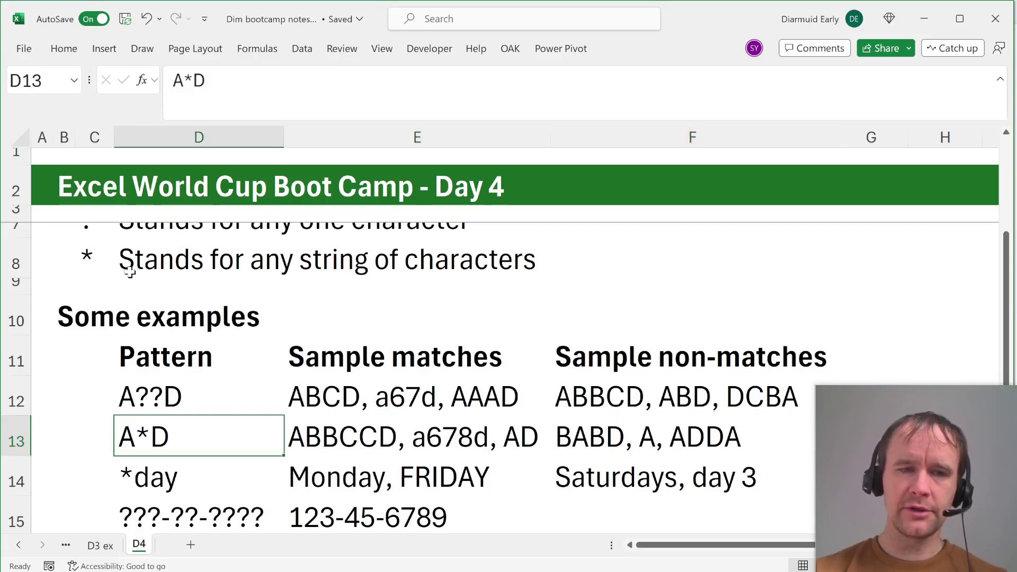
click(176, 87)
text(*)
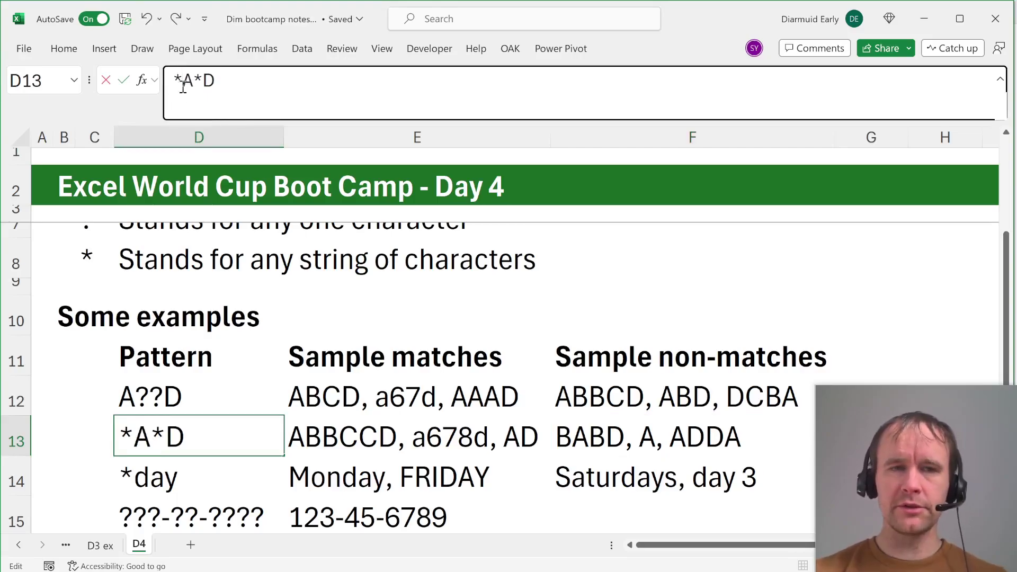
key(BackSpace)
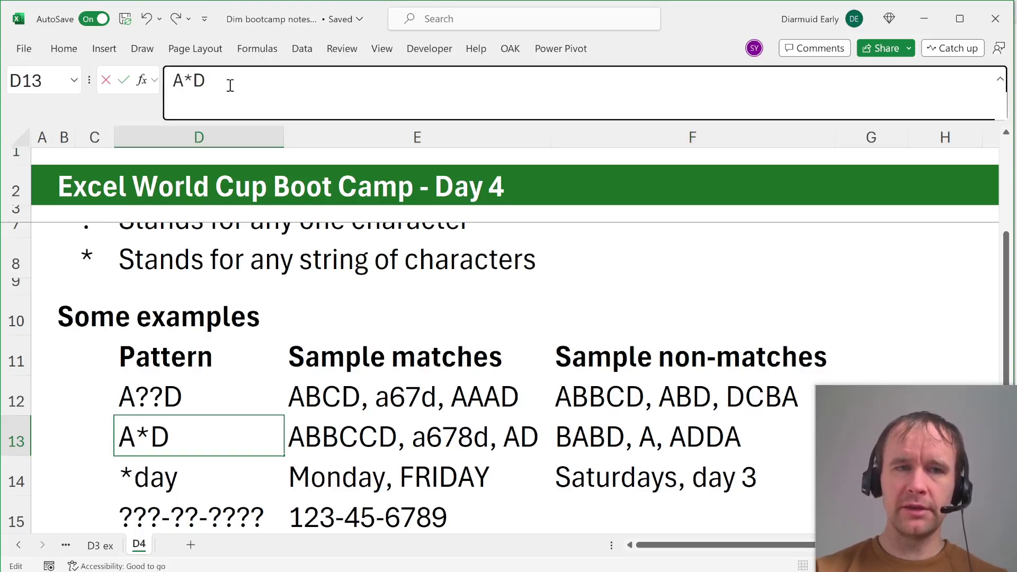
key(Escape)
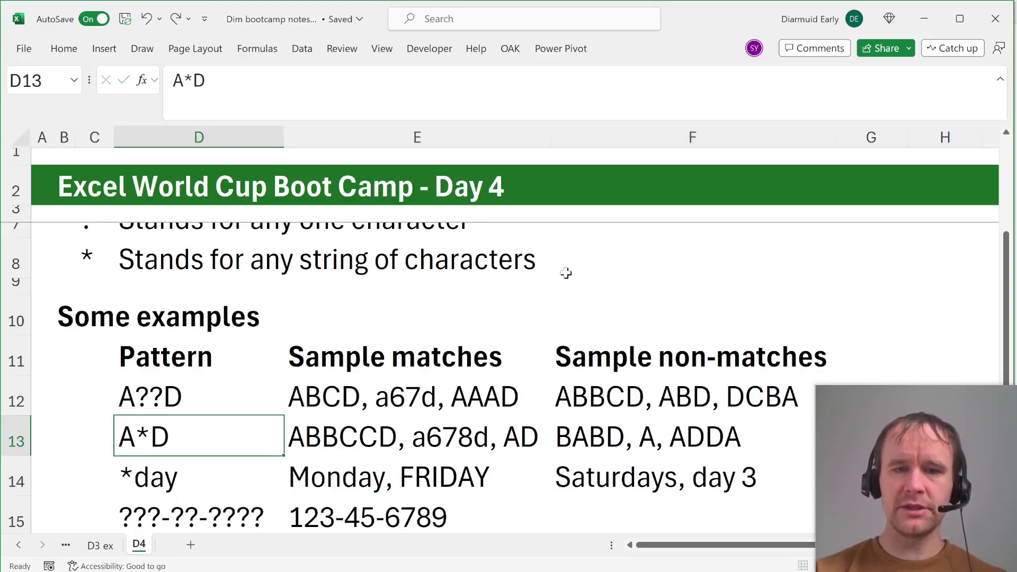
- Examine the A*D non-matches and the *day and ???-??-???? pattern examples in rows 13 to 15
click(590, 423)
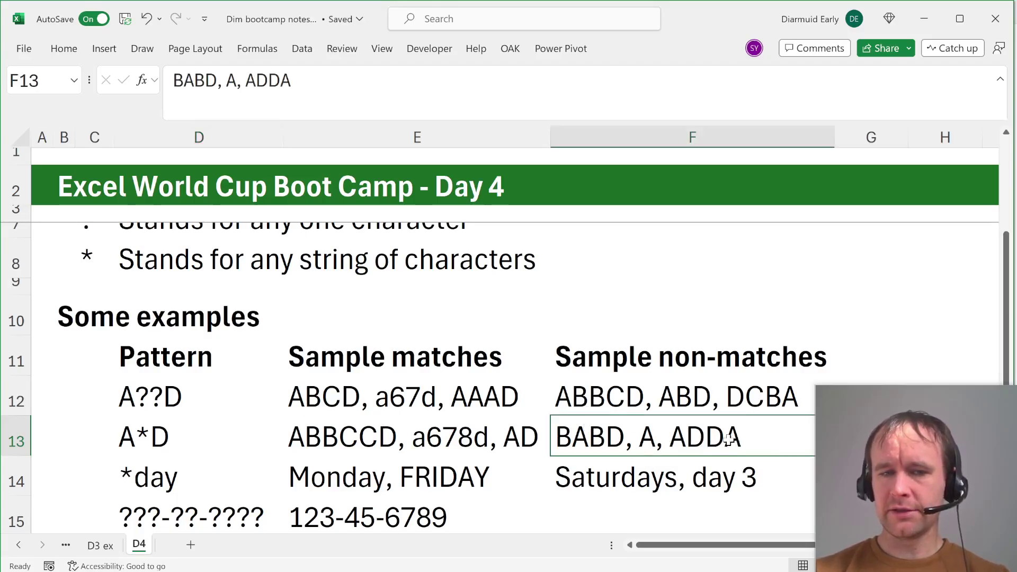
click(178, 479)
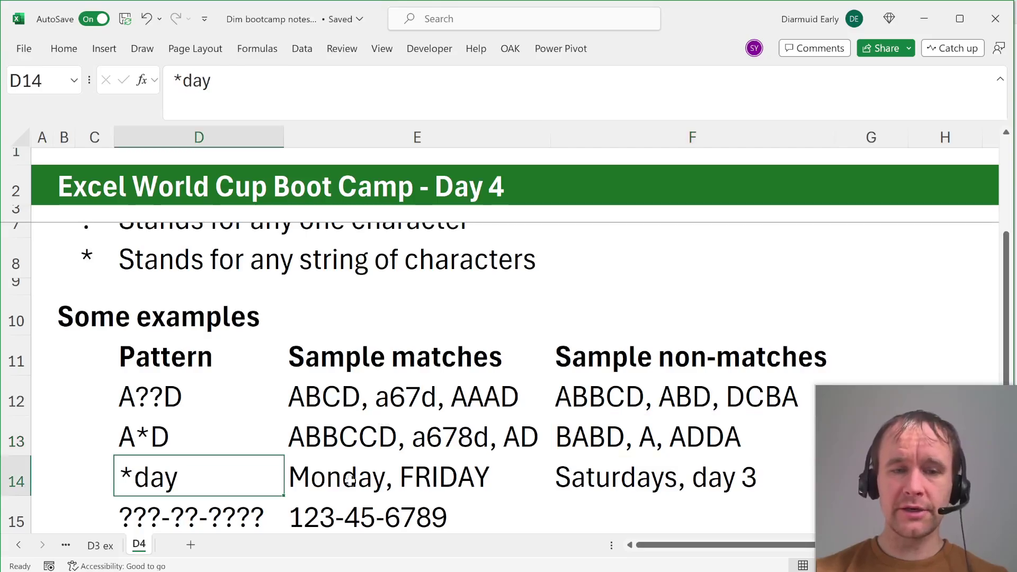
click(402, 484)
click(612, 477)
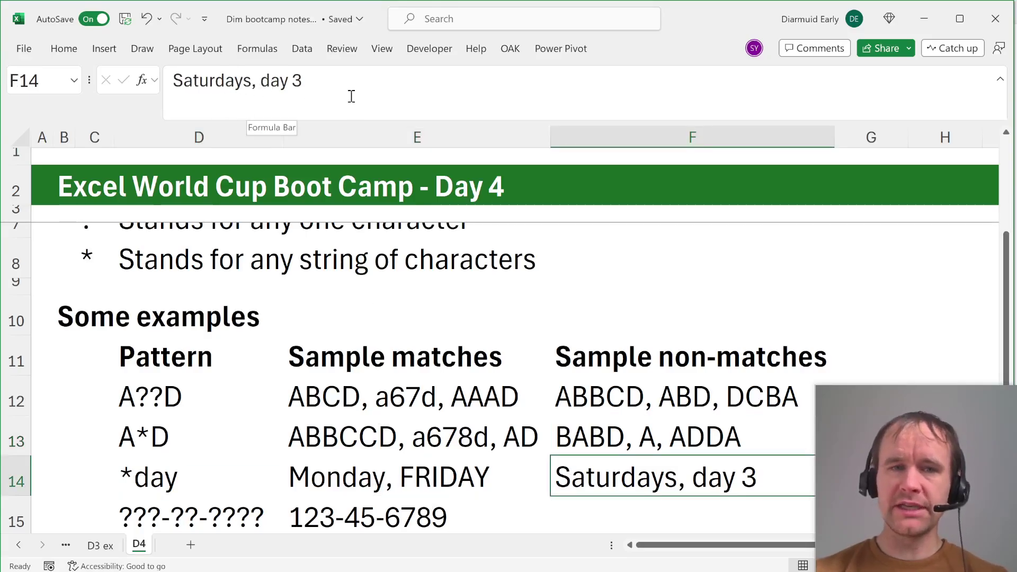
click(209, 503)
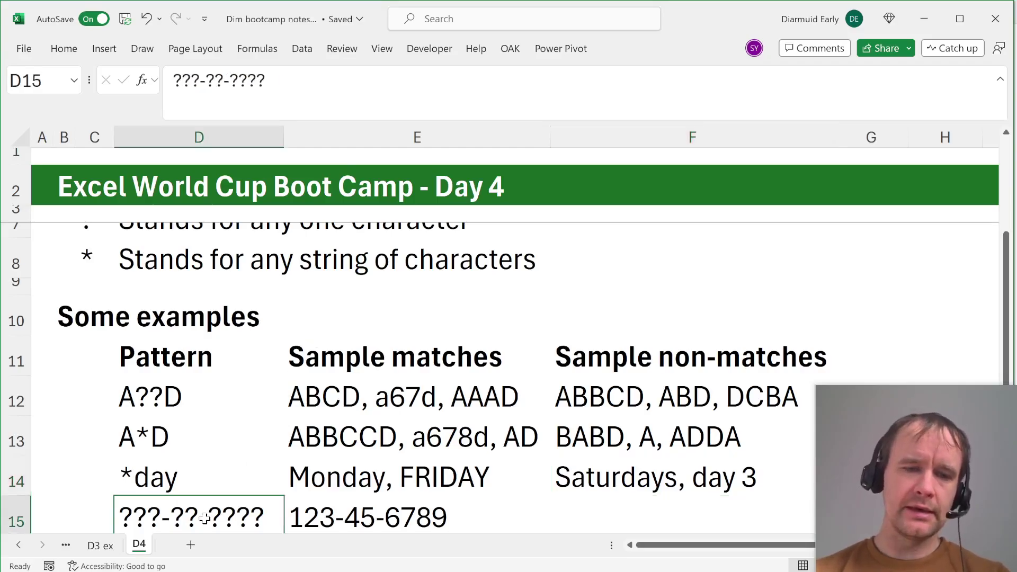
scroll(343, 504, down, 1)
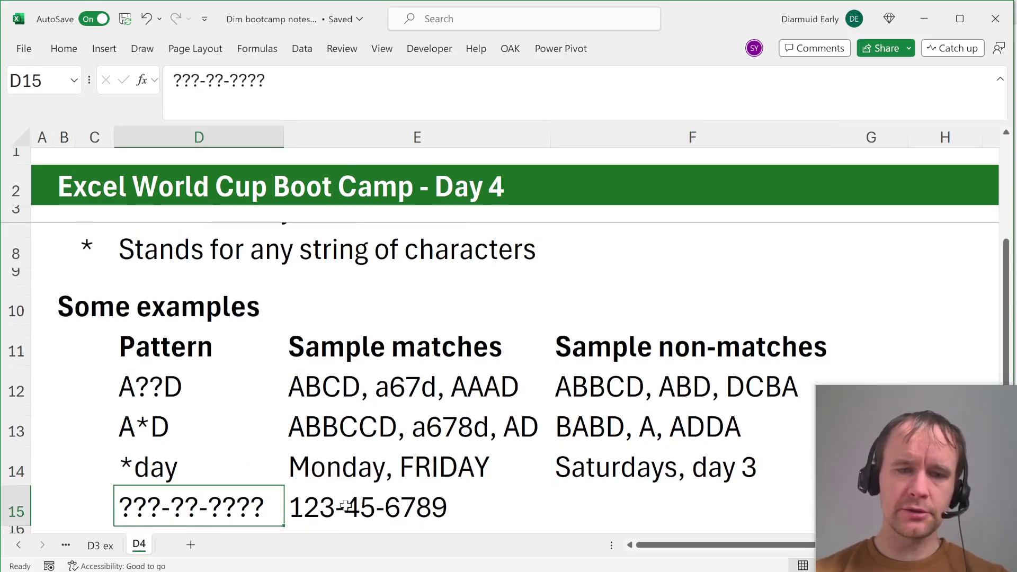
scroll(343, 488, down, 1)
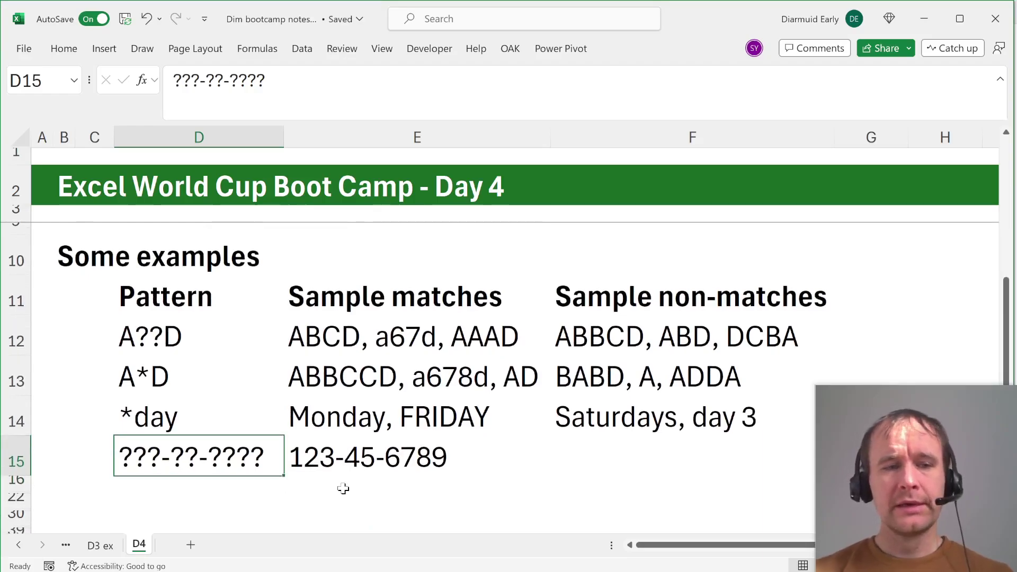
- Unhide rows 17 to 21 below the wildcard examples to reveal the comparison operator section
key(Down)
key(shift+Down)
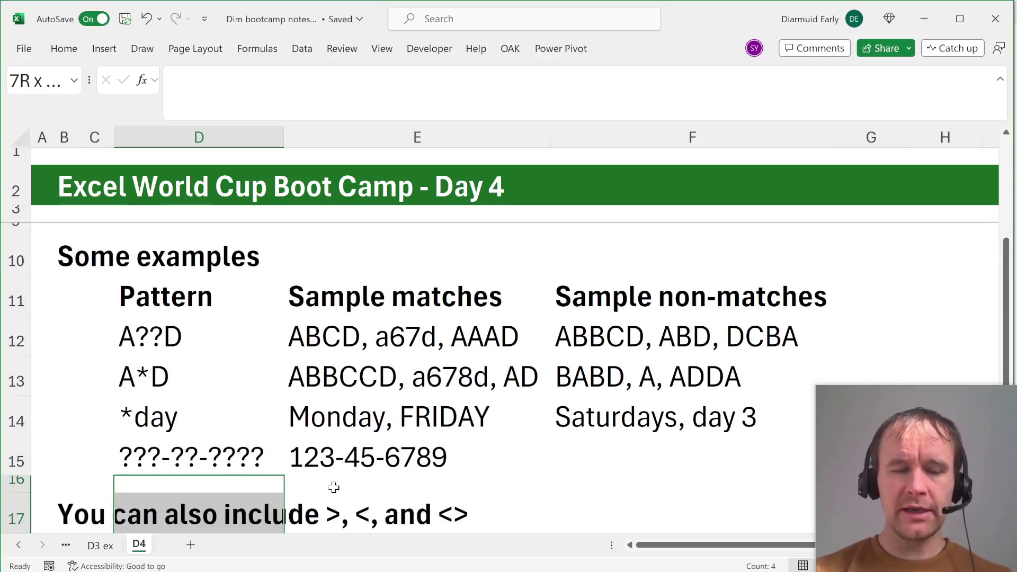
key(Up)
key(Right)
scroll(363, 506, down, 2)
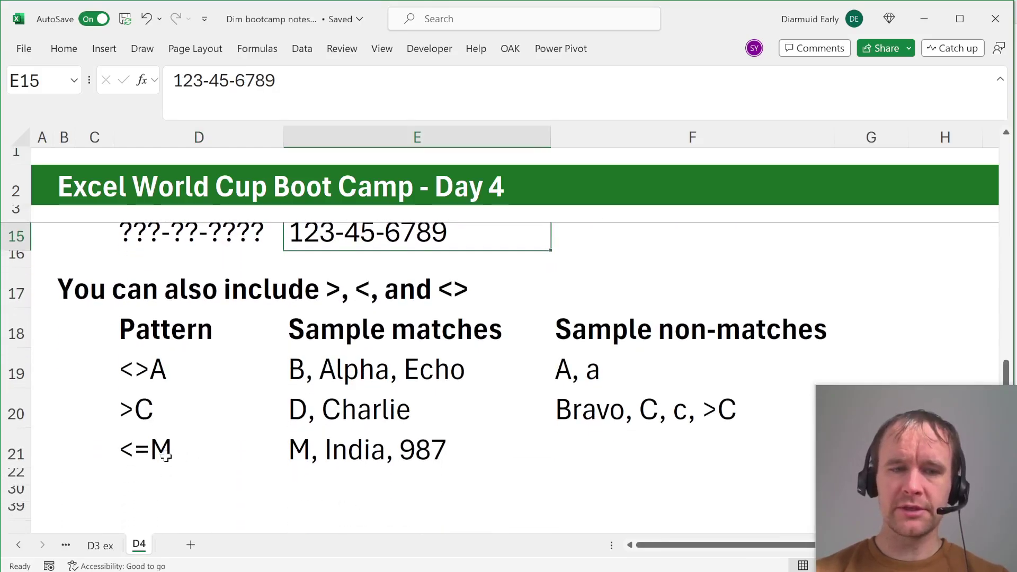
- Review the <=M pattern's sample matches and enter P as its sample non-match in F21
click(164, 449)
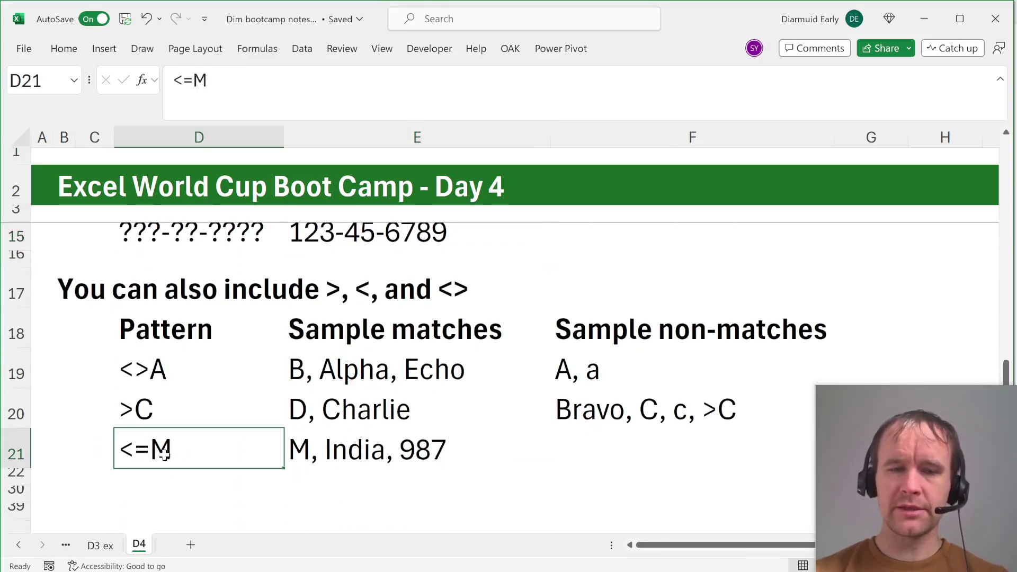
click(332, 446)
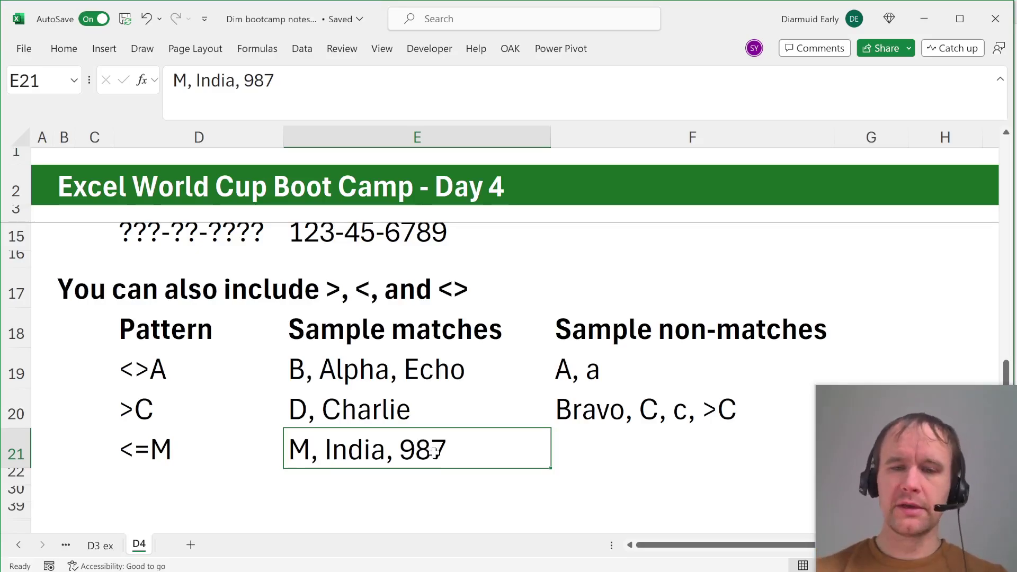
click(594, 452)
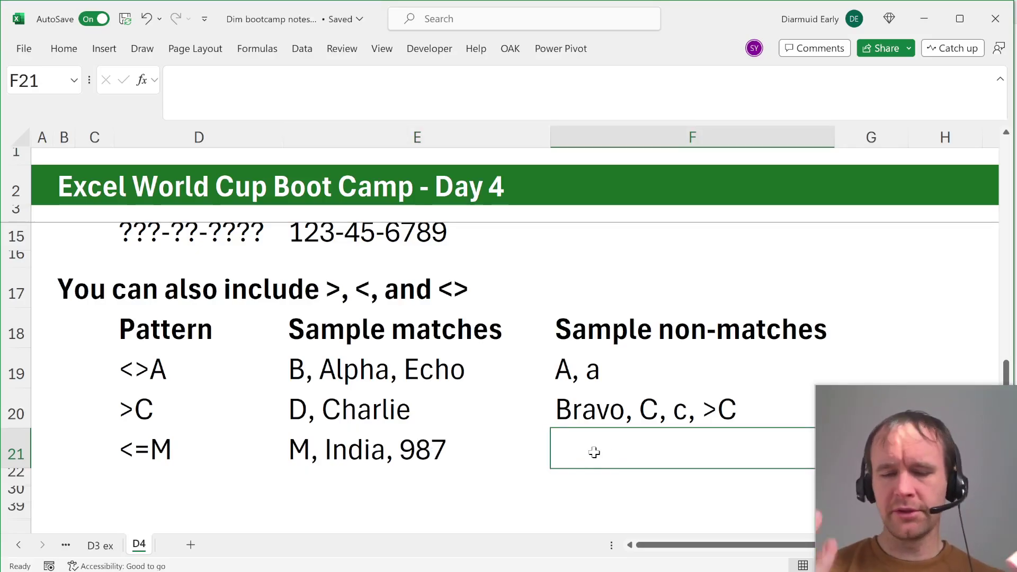
text(P)
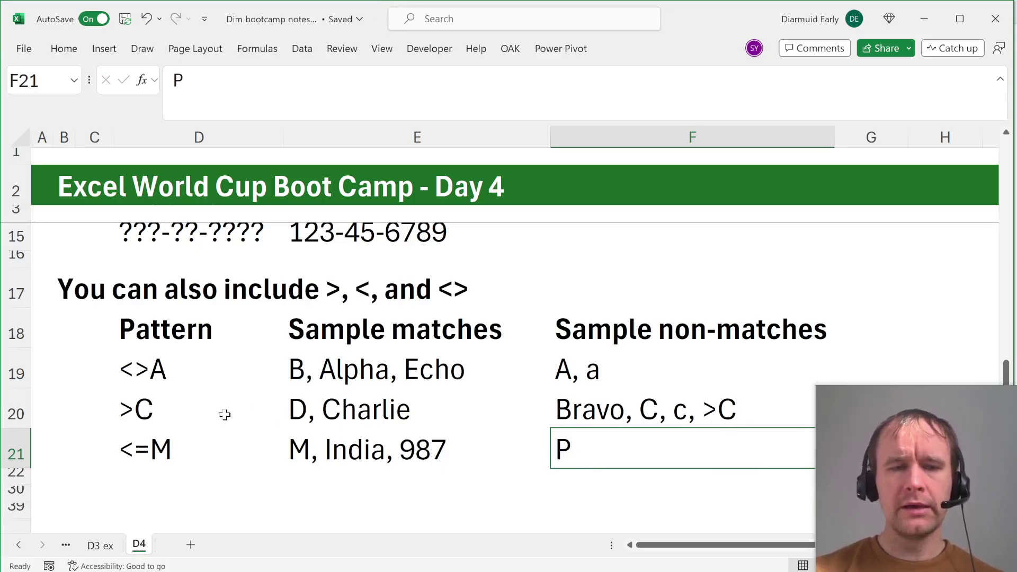
- Examine the >C and <>A patterns in rows 19 and 20 together with their sample non-matches
click(160, 413)
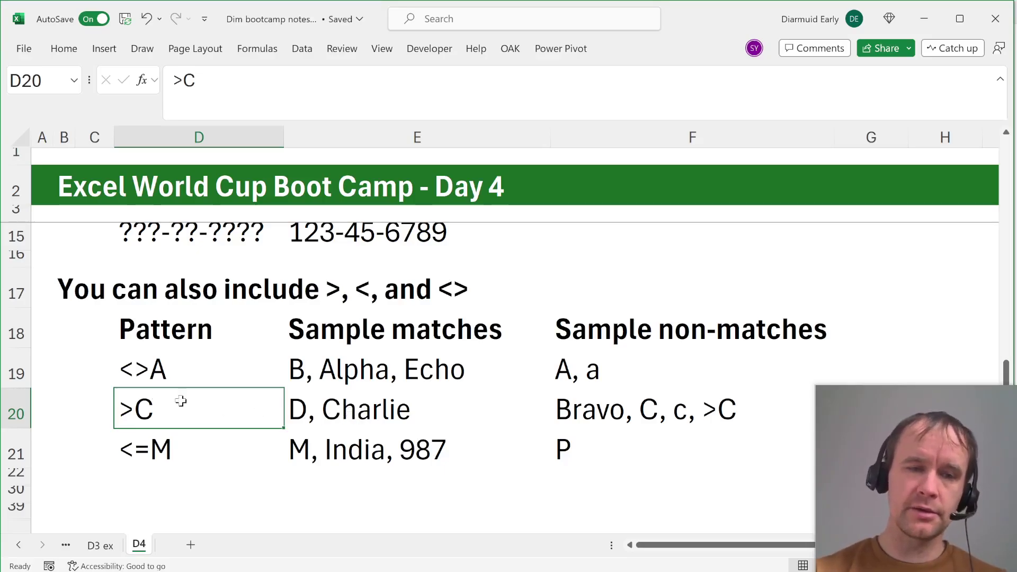
click(587, 418)
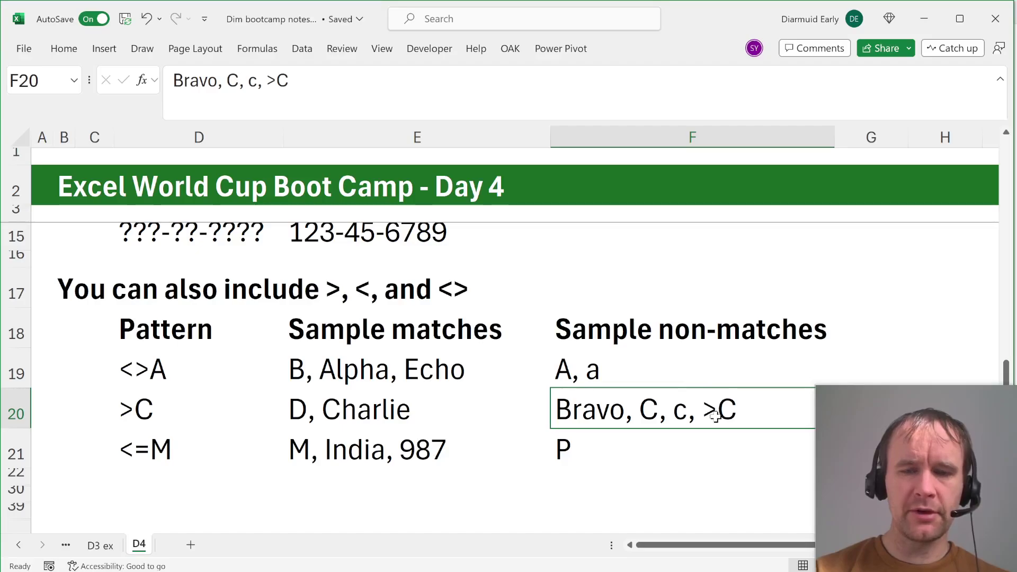
click(142, 414)
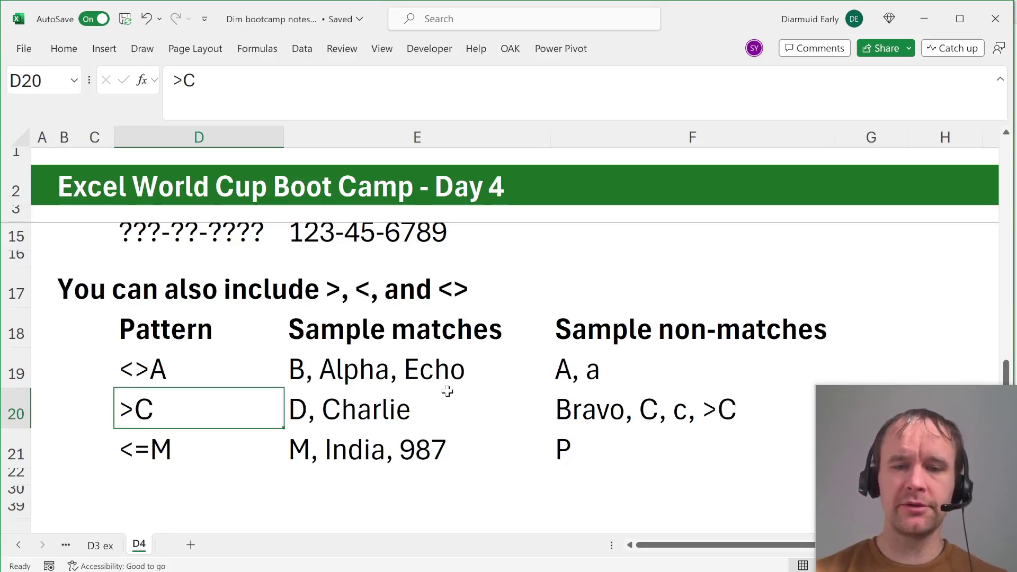
click(175, 370)
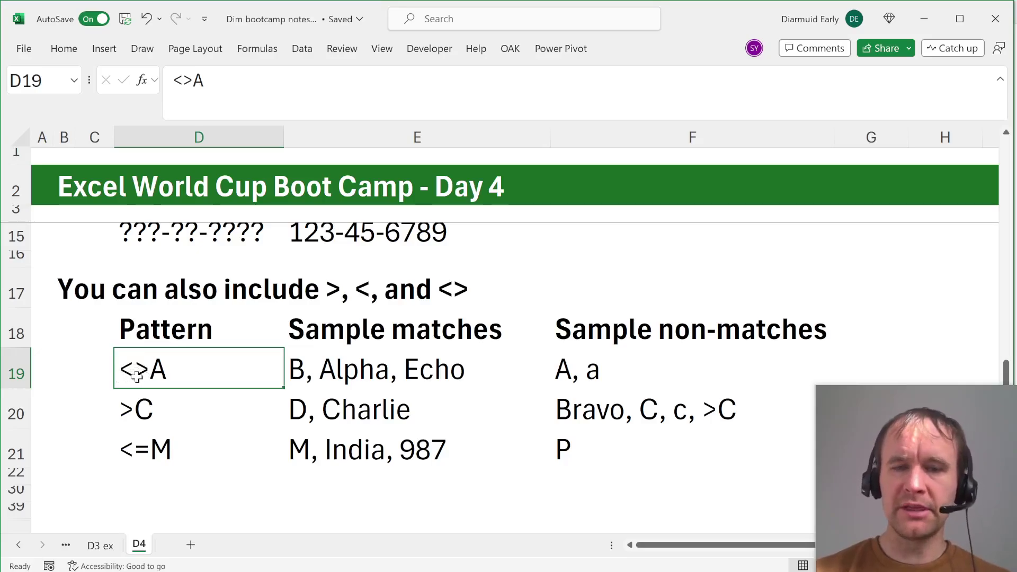
click(591, 374)
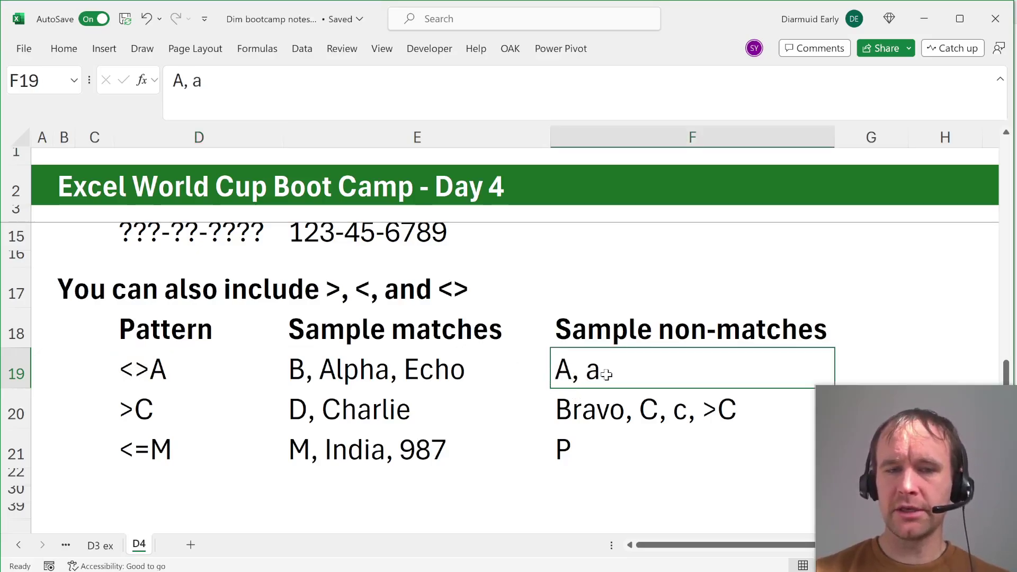
click(143, 463)
drag(183, 460, 601, 432)
click(711, 409)
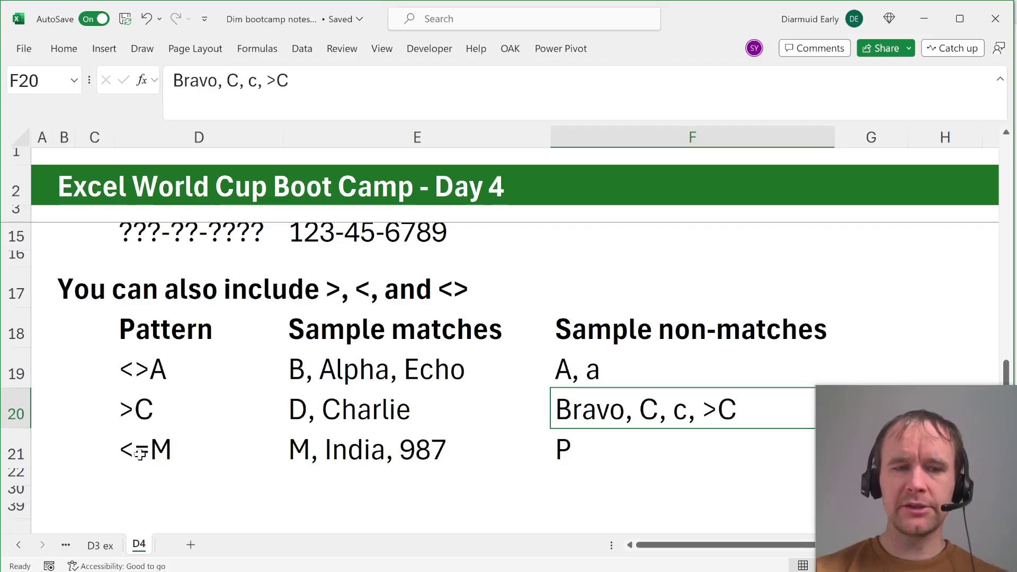
click(59, 404)
text(A*)
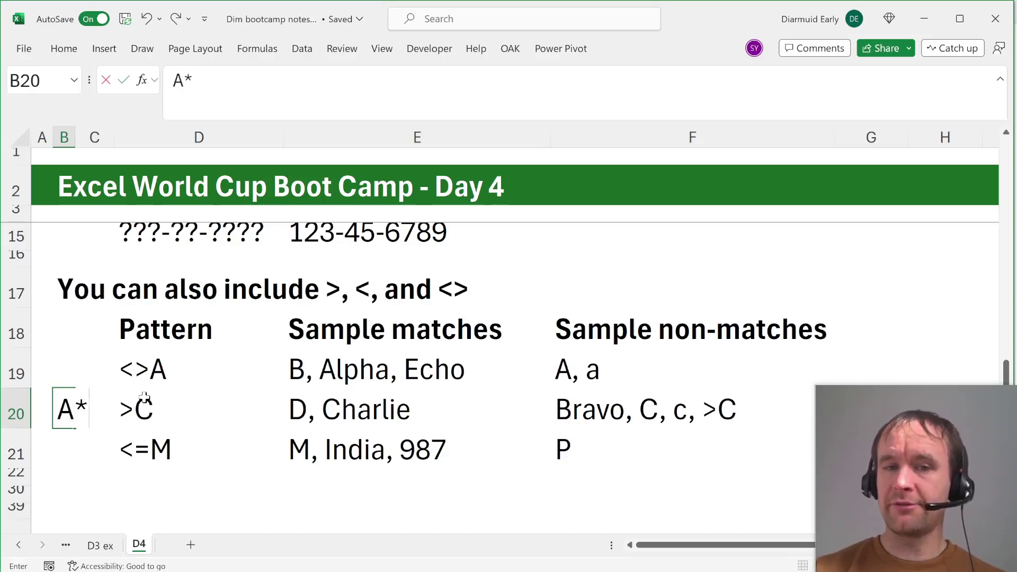
key(Escape)
- Unhide the rows between 22 and 30 to reveal the section on escaping wildcards with ~
key(Right)
key(Down)
key(Down)
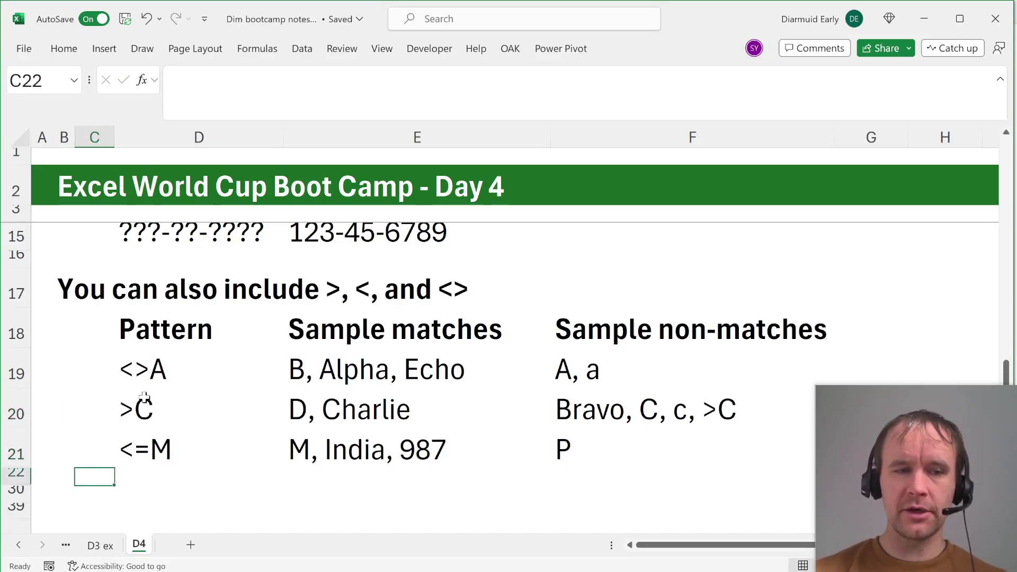
key(Right)
drag(199, 477, 222, 447)
scroll(223, 446, down, 2)
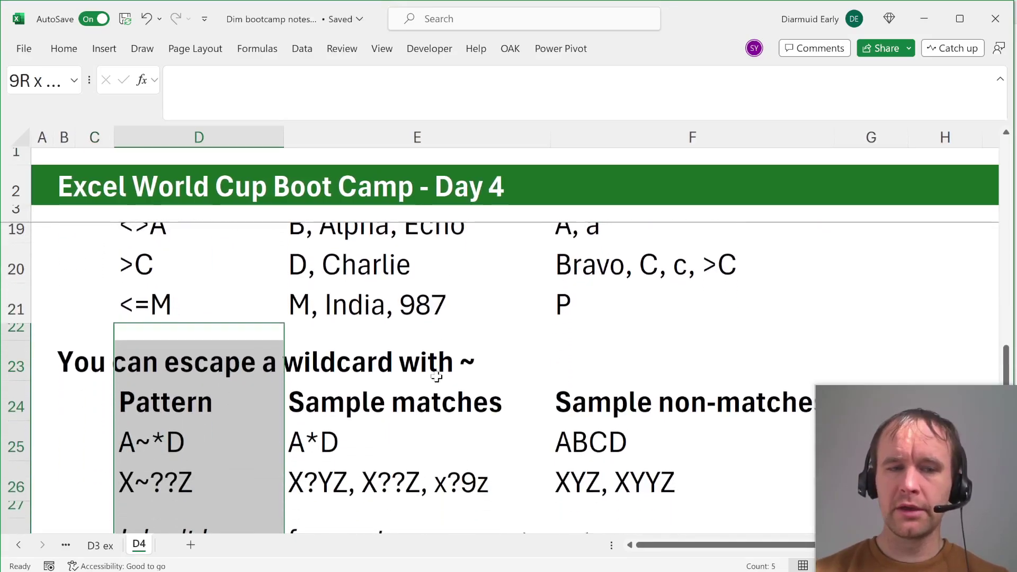
scroll(464, 352, up, 1)
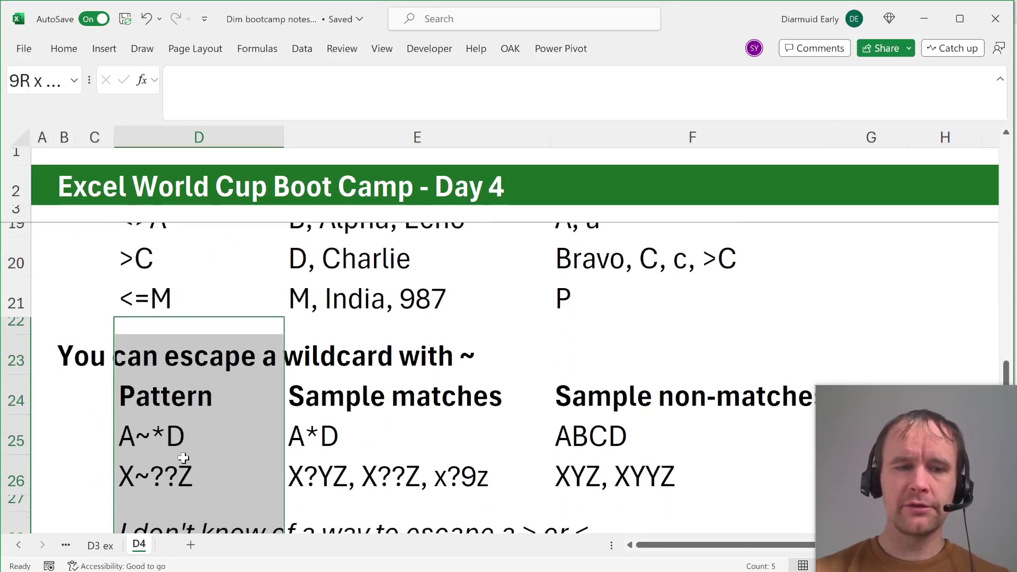
- Examine the A~*D and X~??Z escape patterns with their matches and non-matches, plus the note on escaping > or <
click(137, 447)
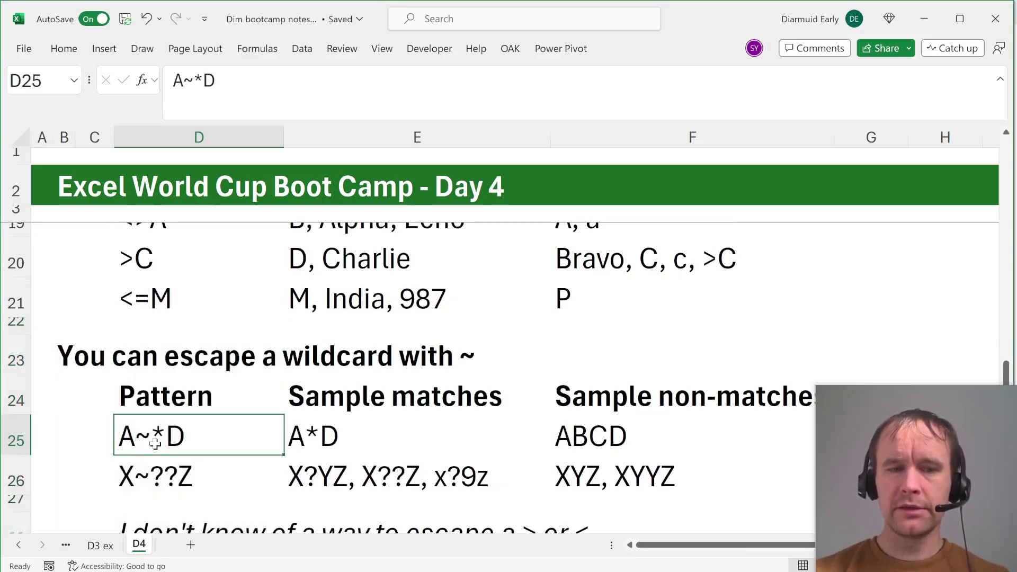
click(345, 445)
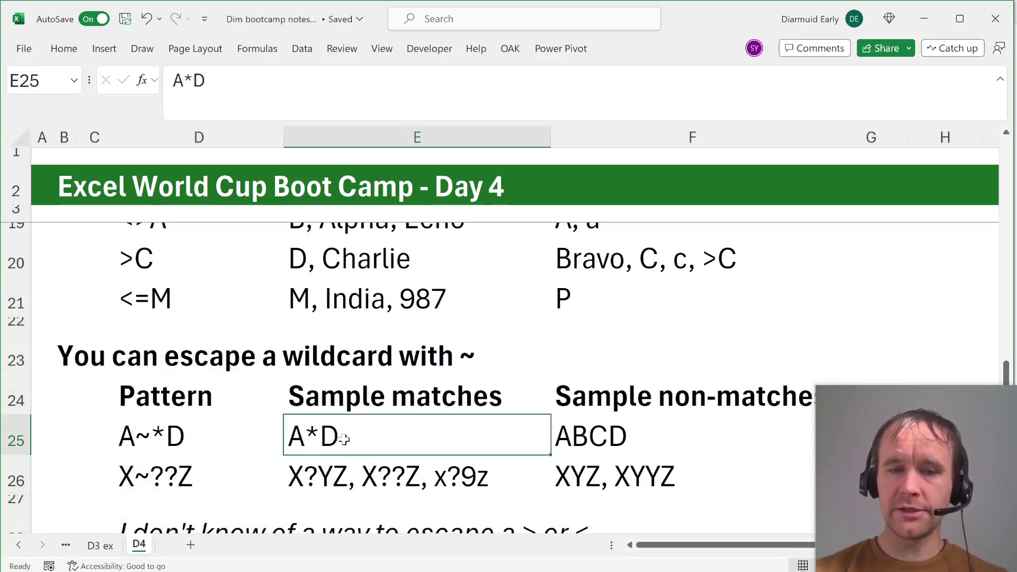
click(589, 445)
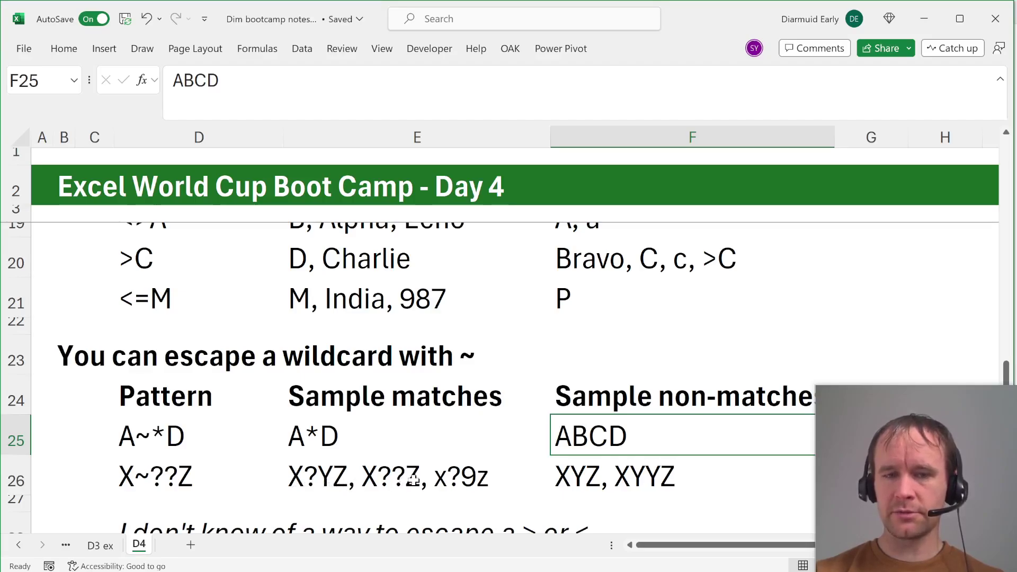
click(574, 477)
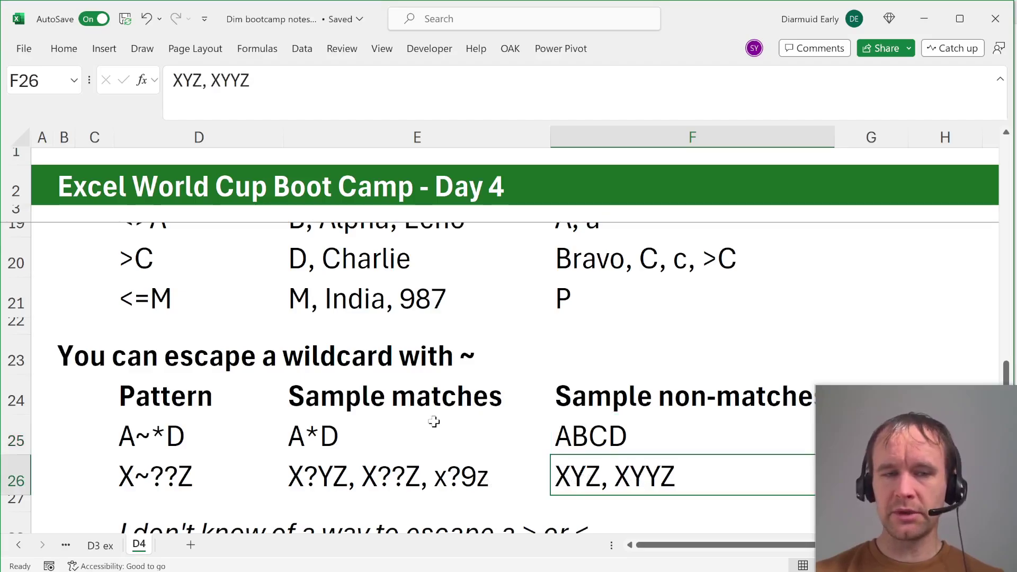
scroll(430, 421, down, 2)
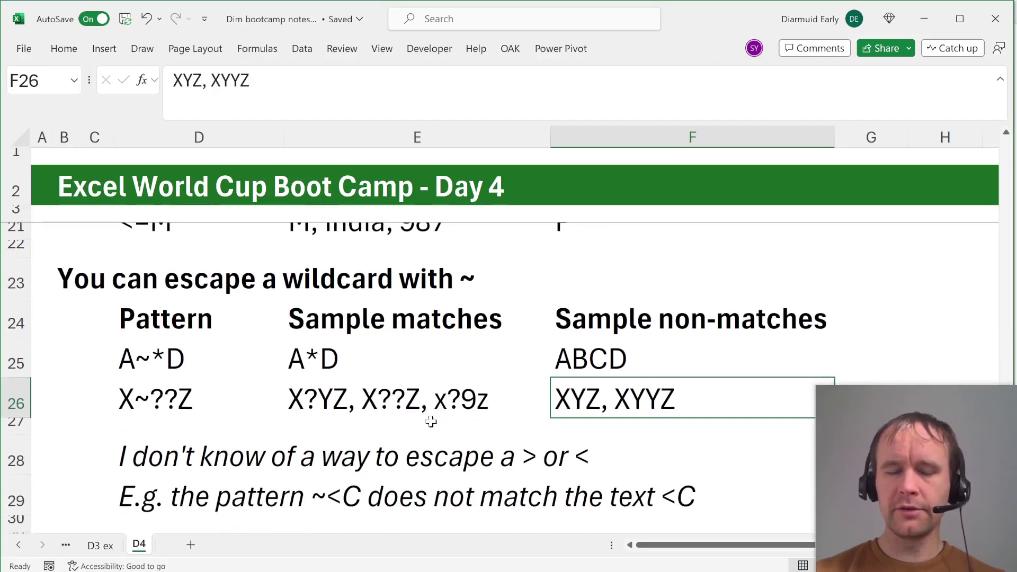
scroll(348, 413, up, 2)
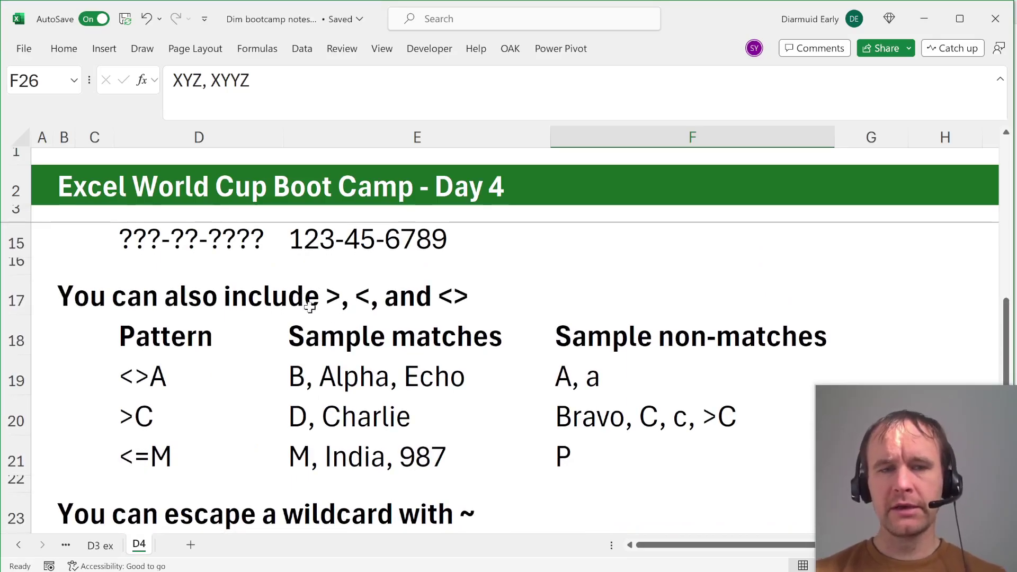
scroll(312, 298, up, 2)
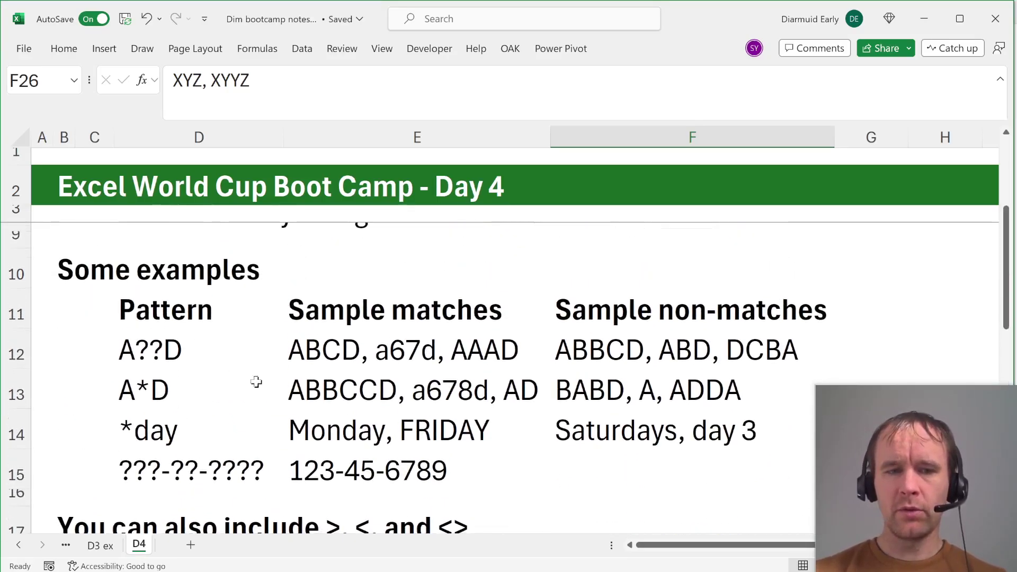
scroll(312, 376, down, 2)
scroll(358, 374, down, 2)
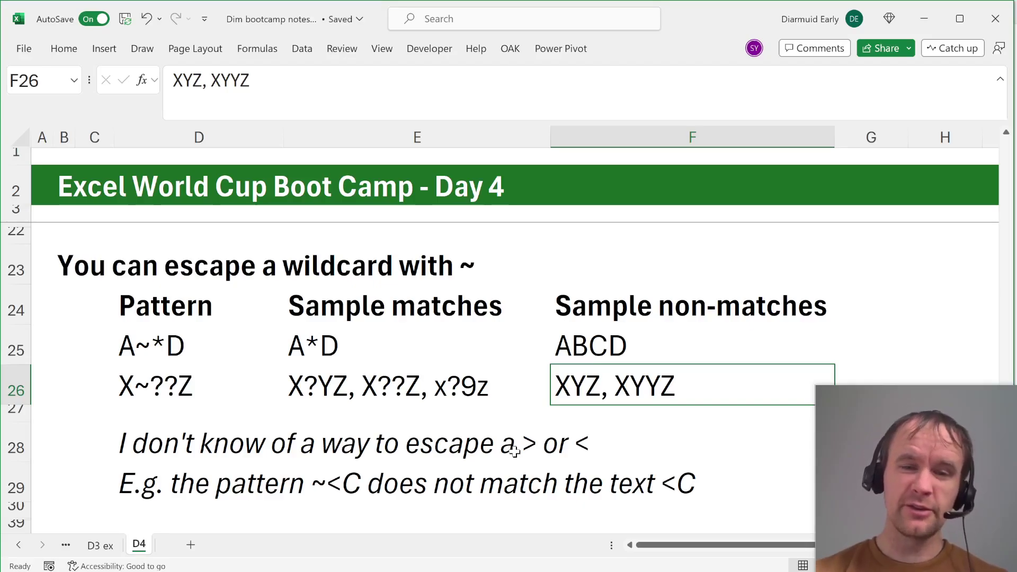
- Unhide the rows between 30 and 39 to reveal the wildcard usage section, and select row 32 about the = operator
scroll(225, 461, down, 1)
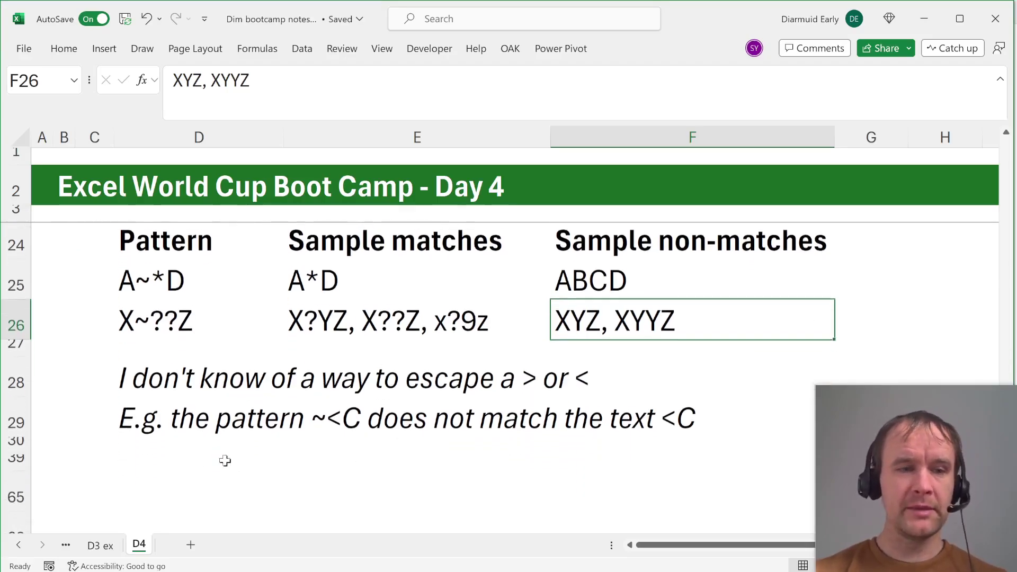
click(120, 423)
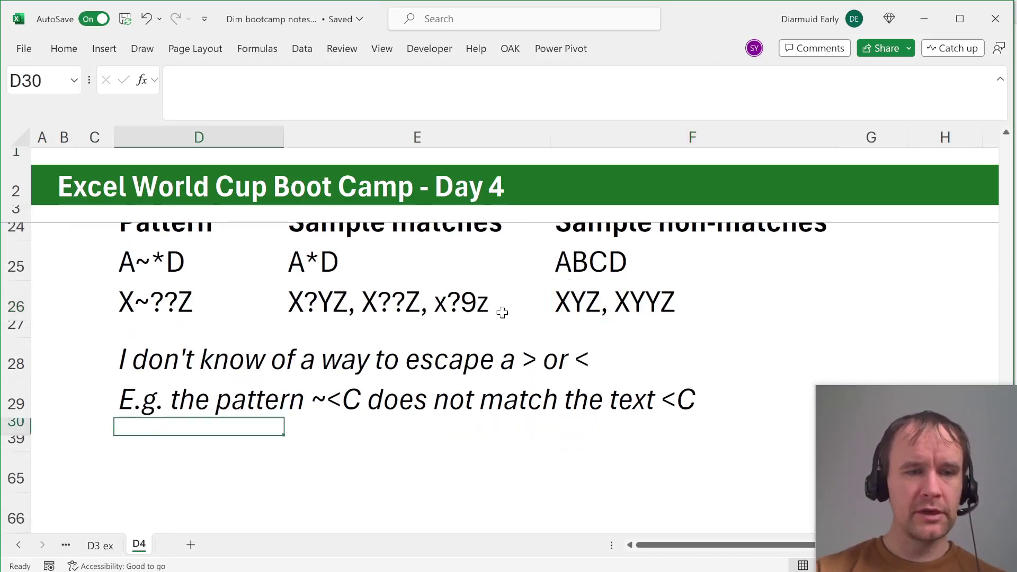
key(shift+Down)
key(ctrl+shift+9)
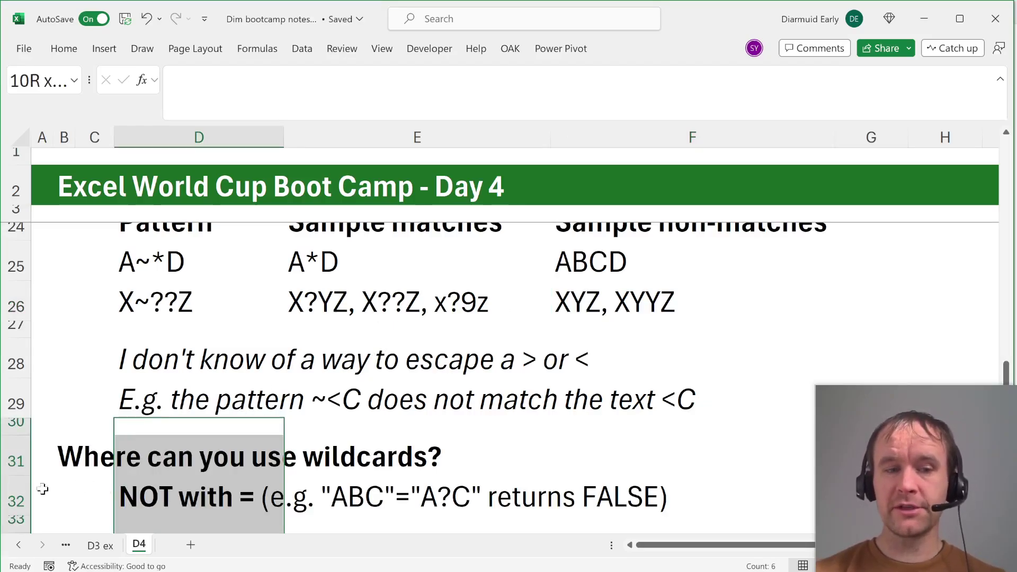
click(19, 496)
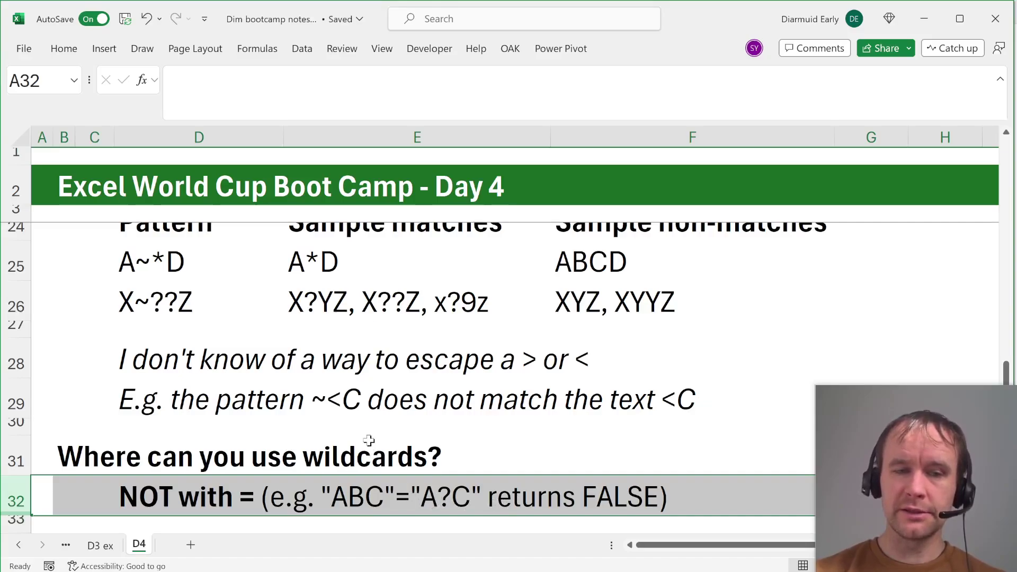
scroll(369, 441, down, 1)
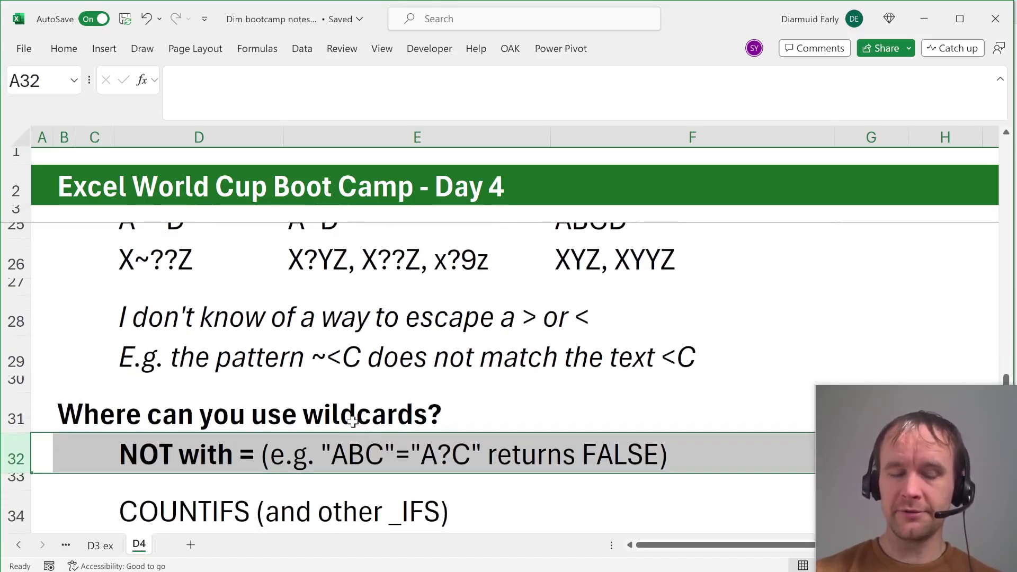
- Enter =COUNTIFS(E19,"B*") in F17 to test a wildcard criterion against the first sample match
click(766, 300)
key(Up)
key(Up)
key(Up)
key(Up)
key(Up)
key(Up)
key(Up)
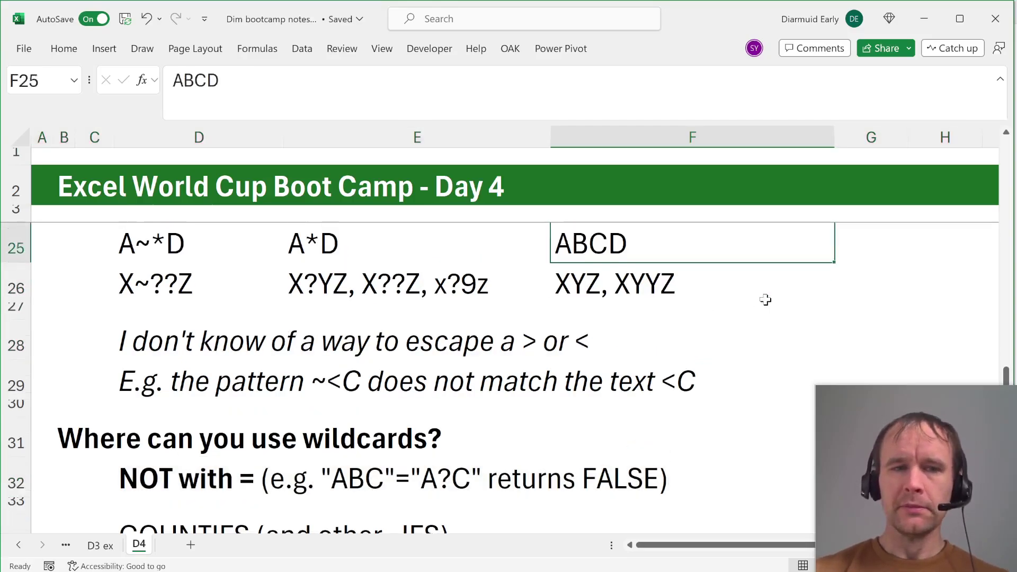
scroll(648, 335, up, 2)
scroll(647, 336, down, 1)
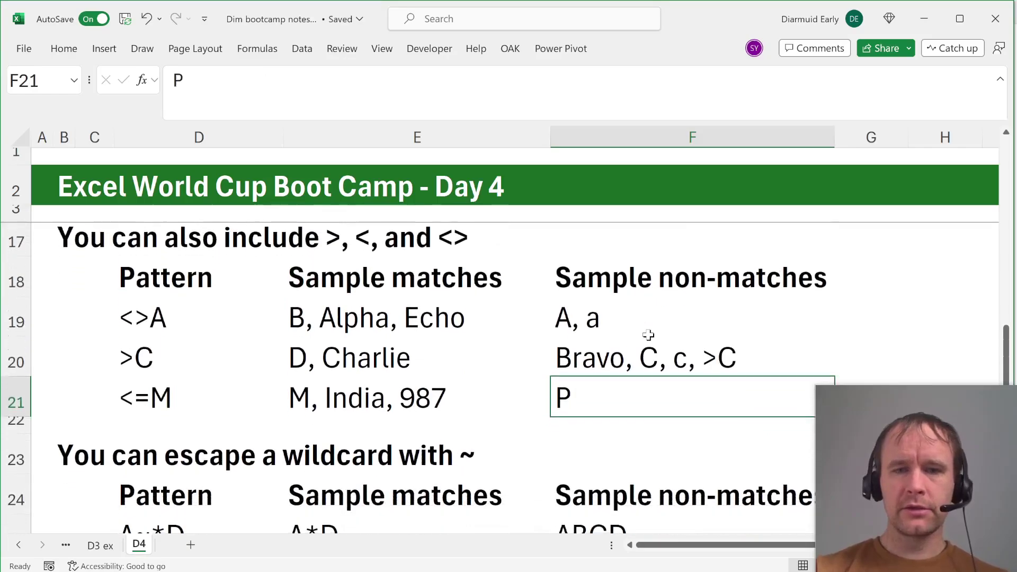
click(576, 247)
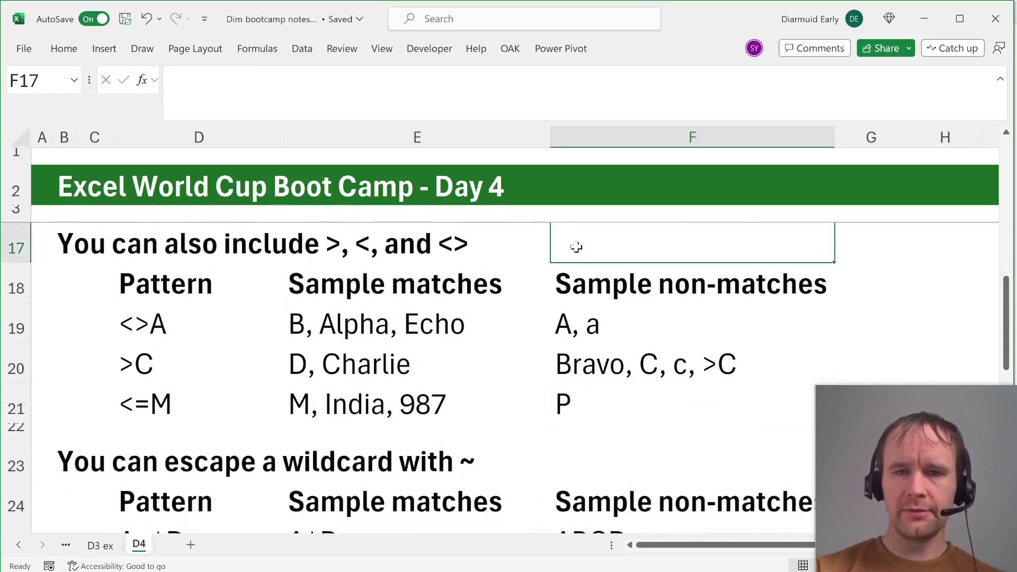
text(=countifs)
key(Tab)
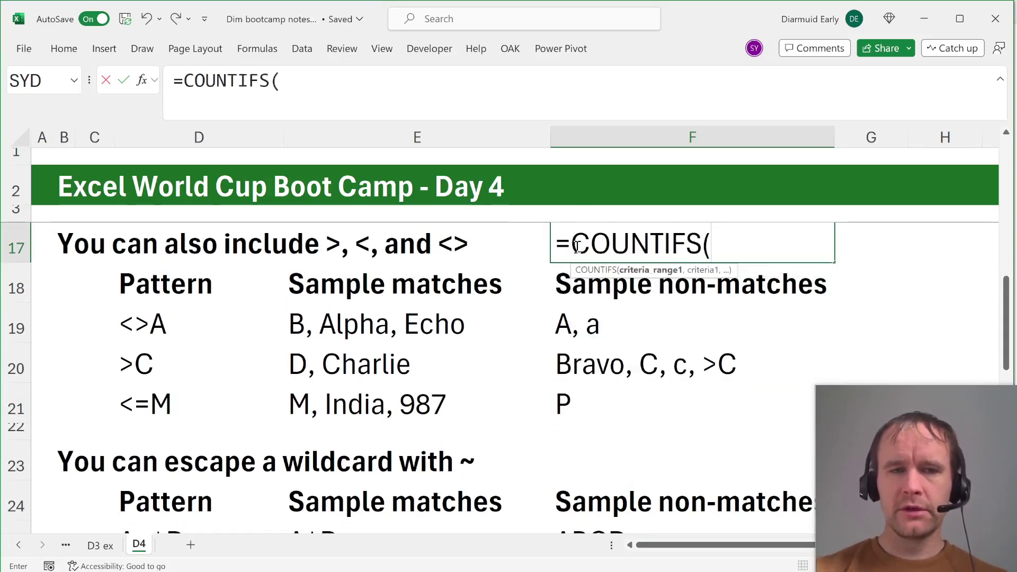
click(369, 326)
text(,"B*)
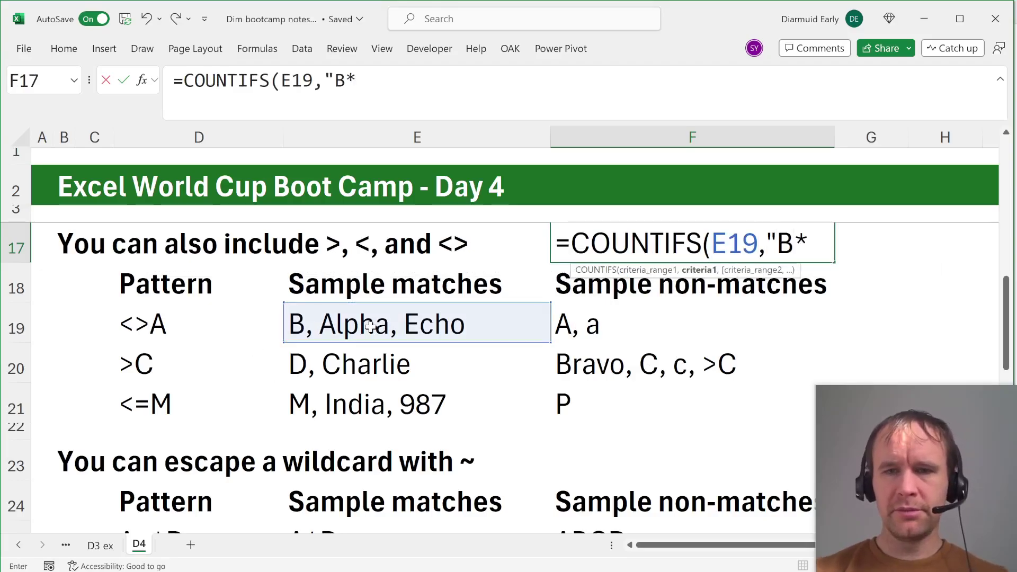
text("))
key(Return)
key(Up)
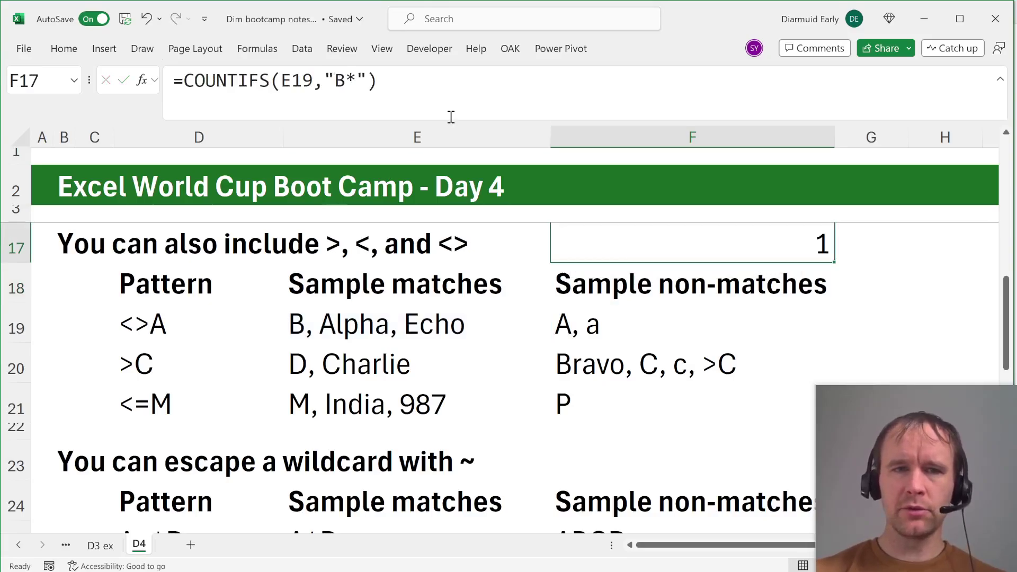
- Extend the criteria range of the COUNTIFS formula in F17 to E19:E21
click(419, 86)
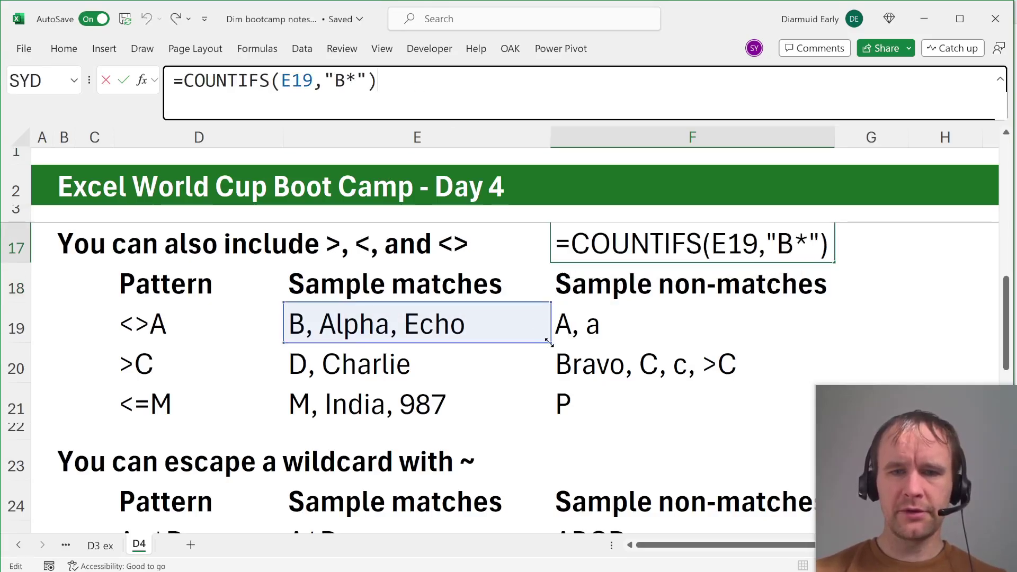
drag(549, 341, 543, 424)
key(Return)
key(Up)
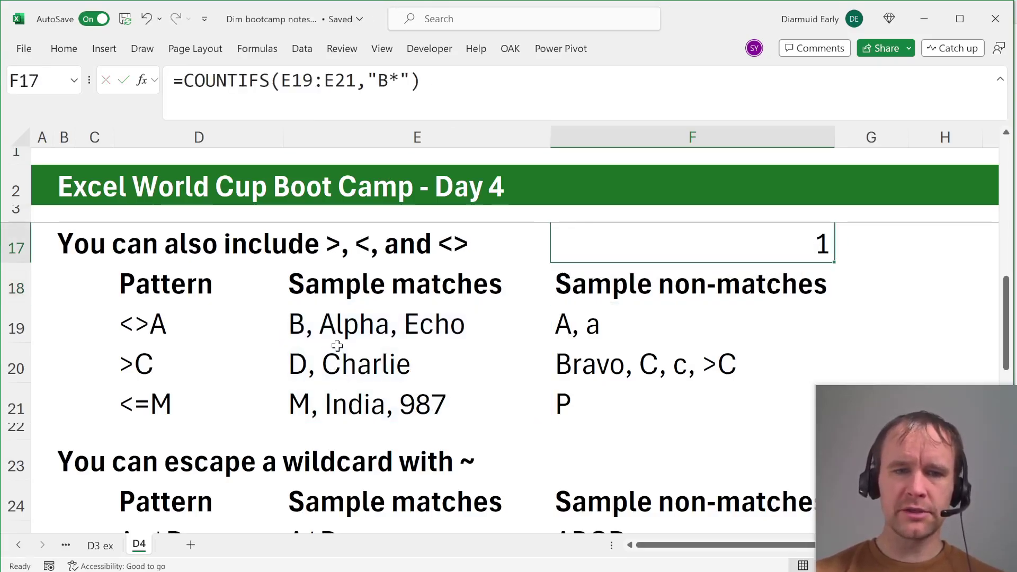
- Change the COUNTIFS criterion in F17 to "*C*" so it counts text containing C
click(614, 291)
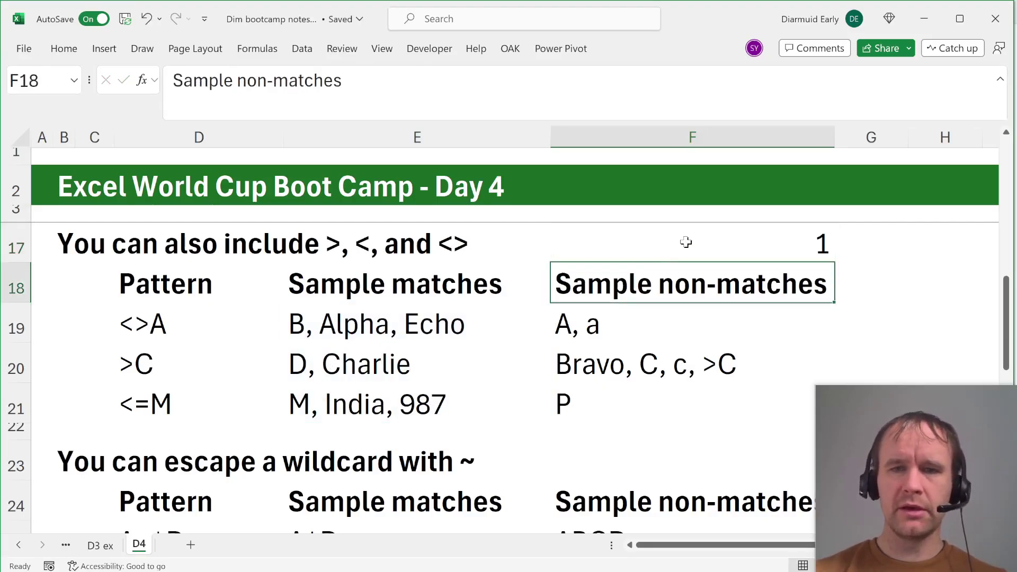
right_click(677, 255)
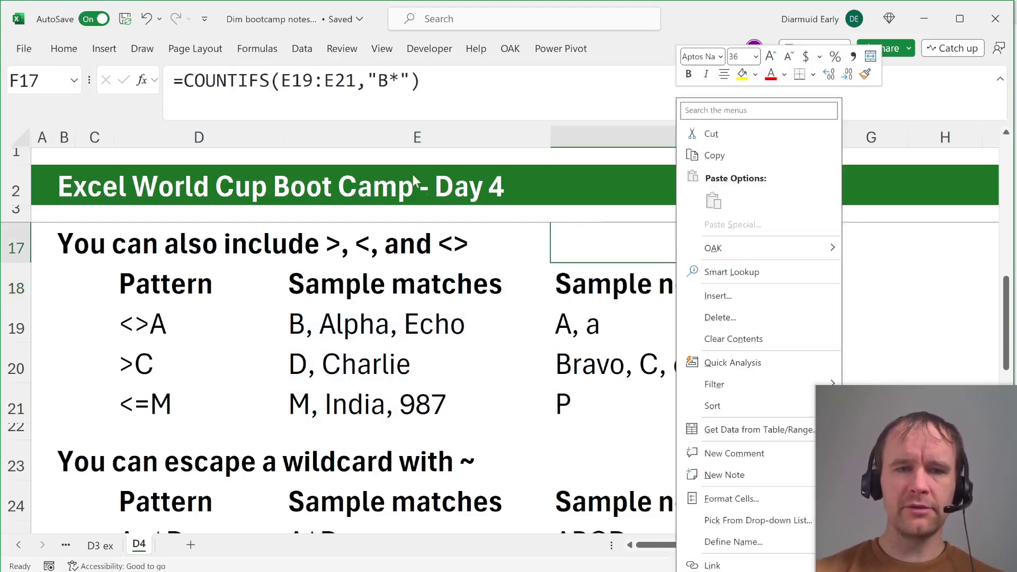
key(Escape)
click(380, 76)
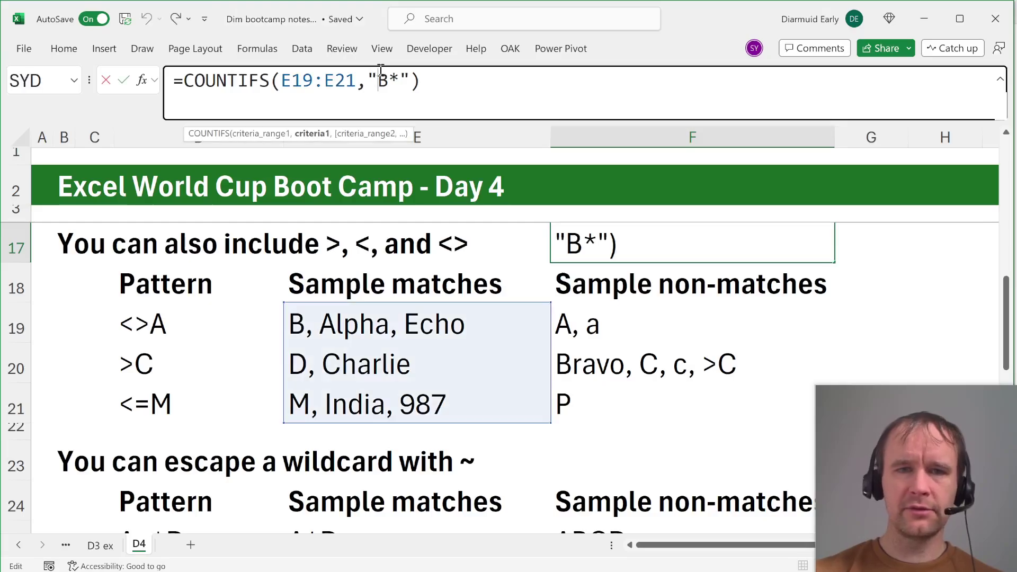
key(shift+Right)
text(*C)
key(ctrl+Return)
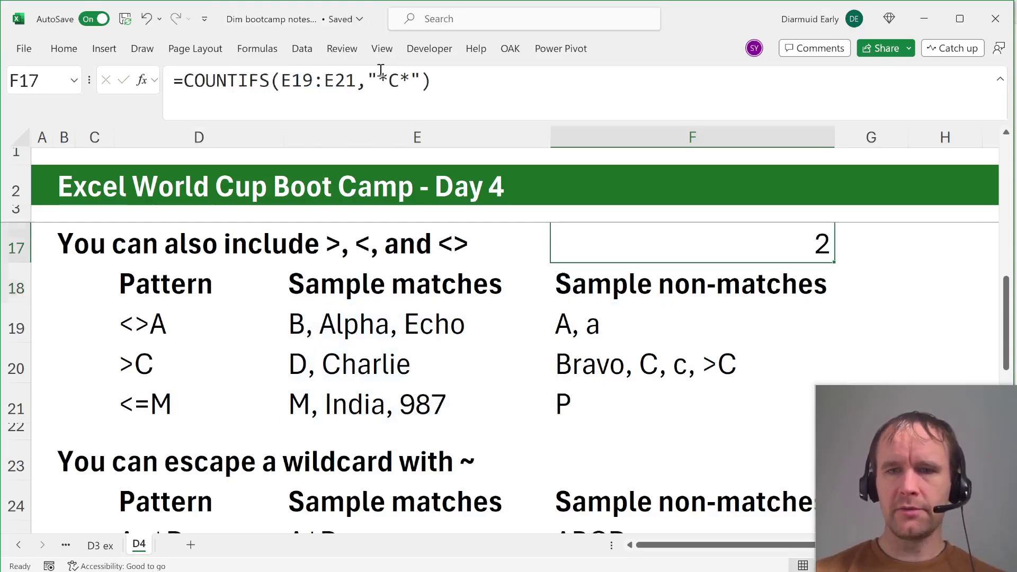
- Check the sample matches in E19:E21 against the criterion and clear the COUNTIFS test formula from F17
click(421, 399)
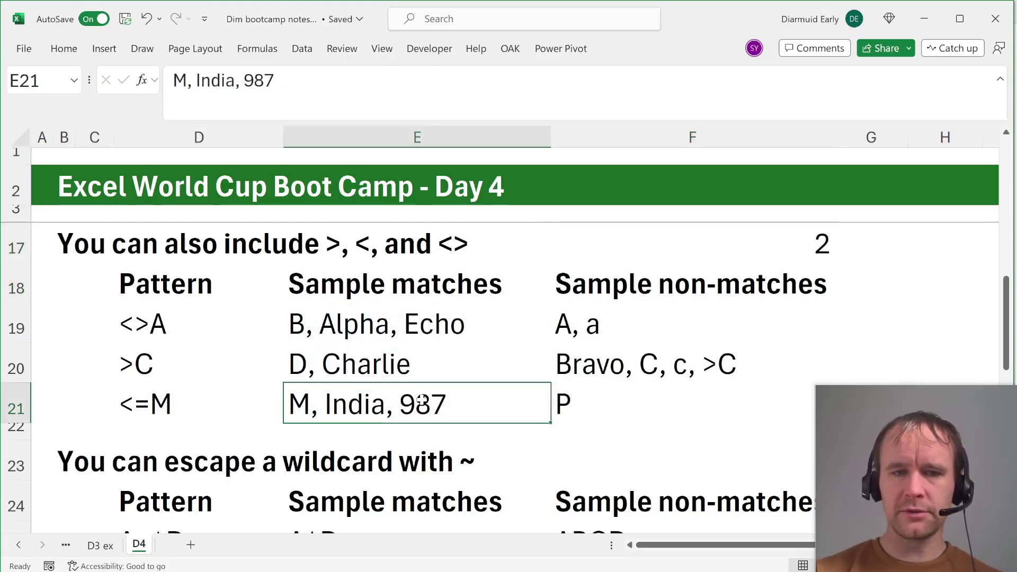
click(409, 372)
click(454, 320)
click(742, 253)
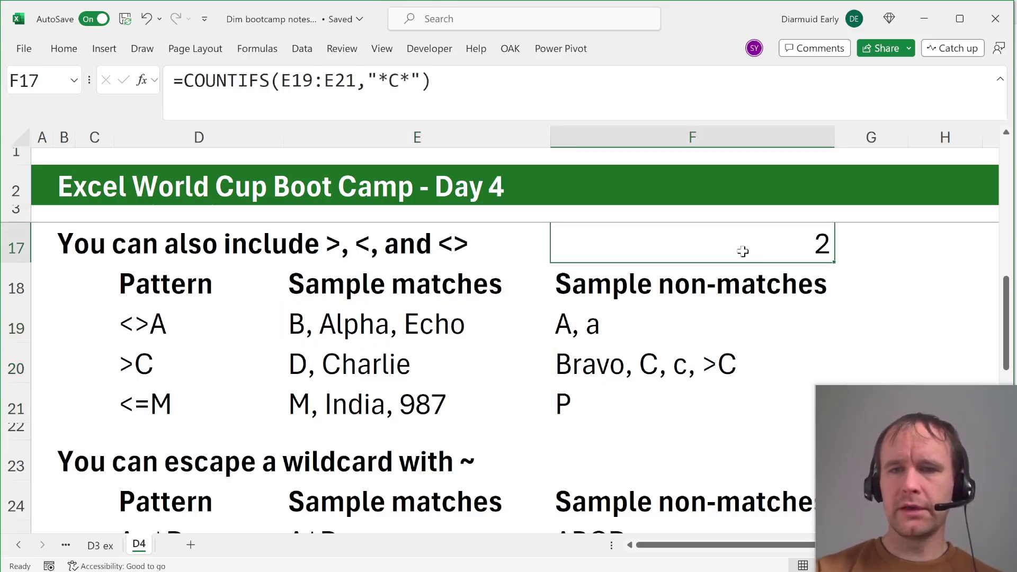
key(Delete)
- Review the notes on where wildcards can be used, including the exception for the = operator
scroll(440, 363, down, 2)
scroll(440, 363, down, 2)
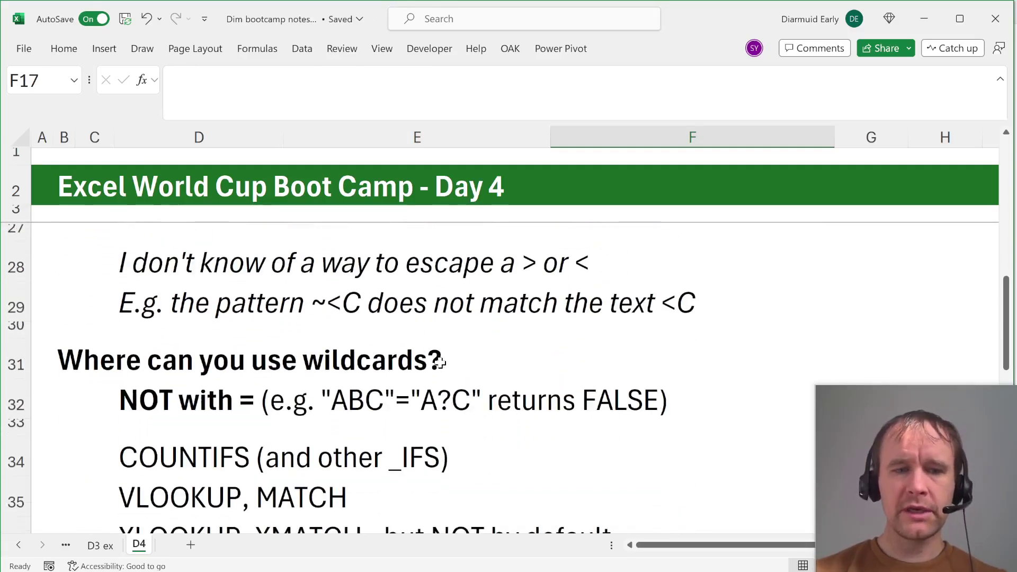
scroll(440, 364, up, 1)
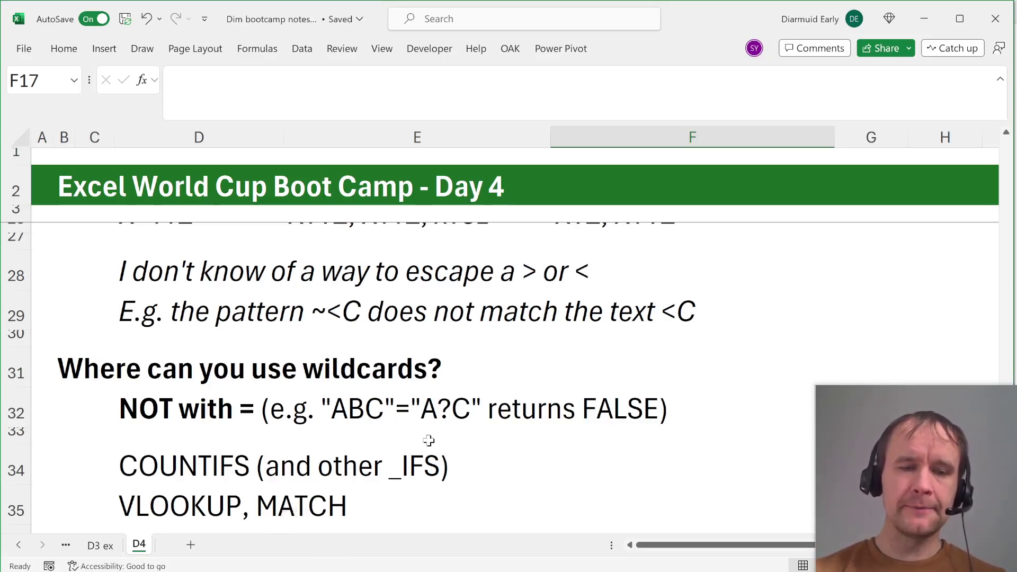
scroll(428, 440, down, 1)
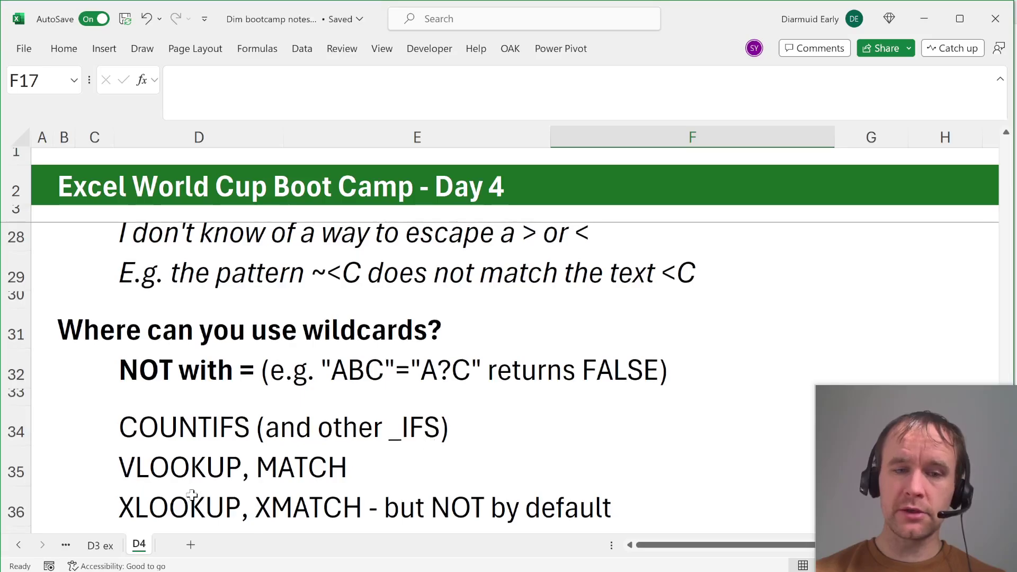
click(542, 422)
key(Right)
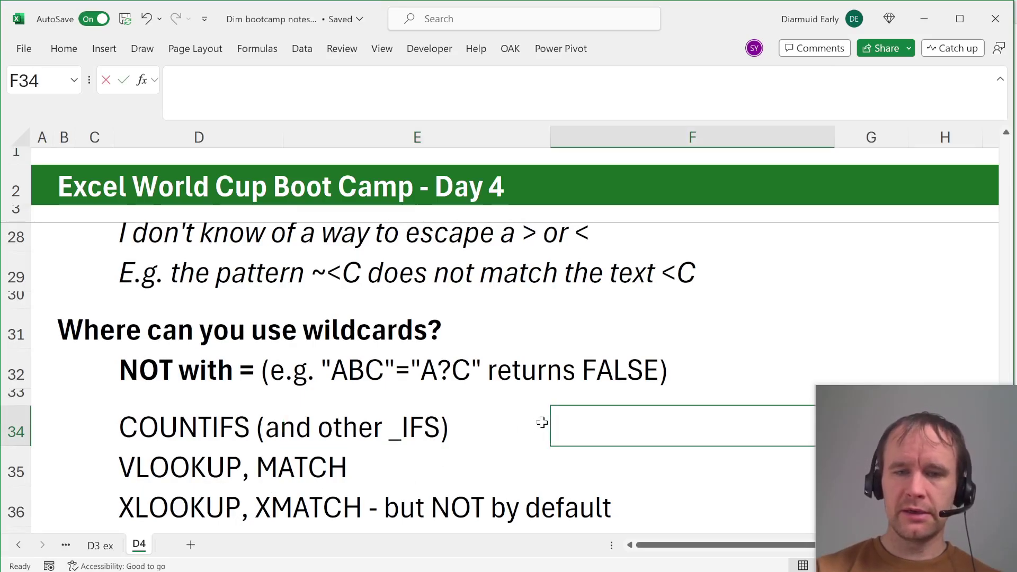
text(=)
key(Escape)
- Start an XLOOKUP formula in F31 with lookup value "A*D" and skip ahead to its match mode argument
click(568, 297)
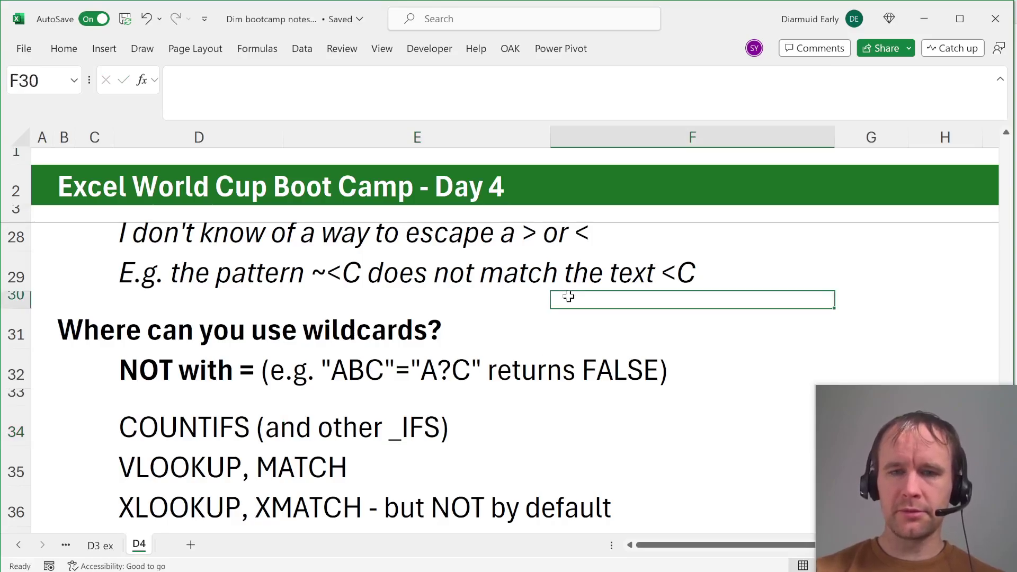
key(Down)
text(=xl)
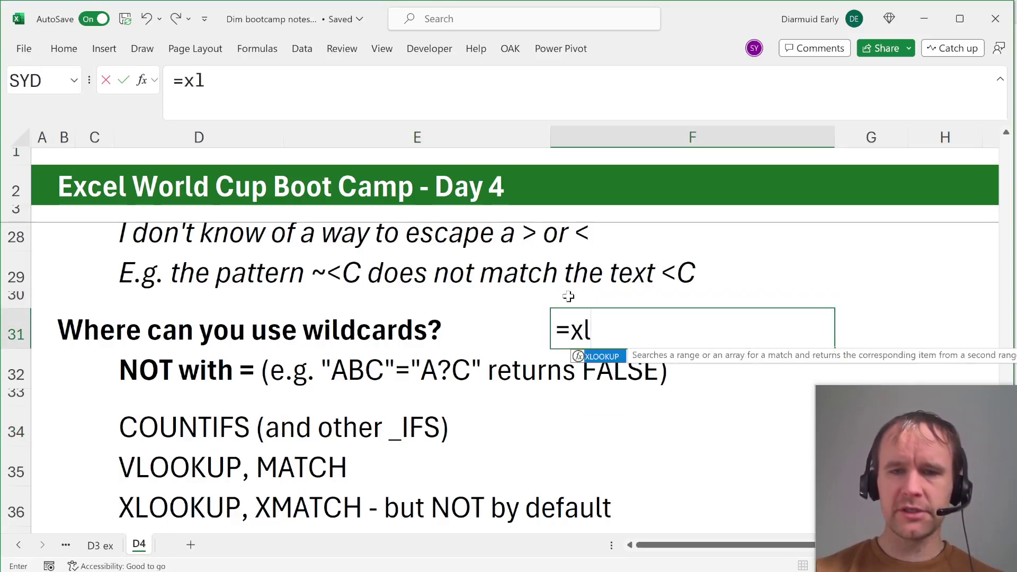
key(Tab)
text("A*D",)
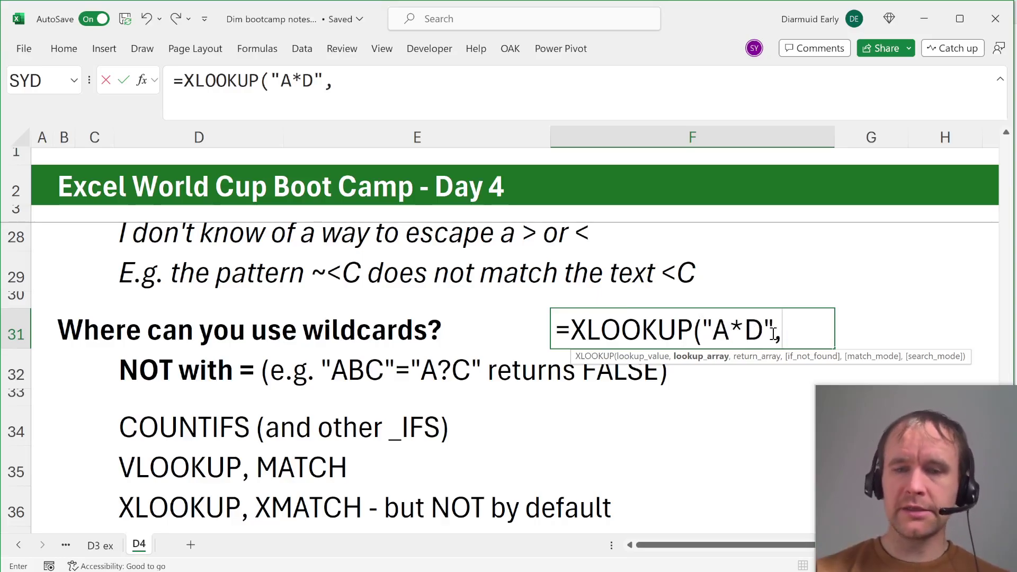
text(,,,)
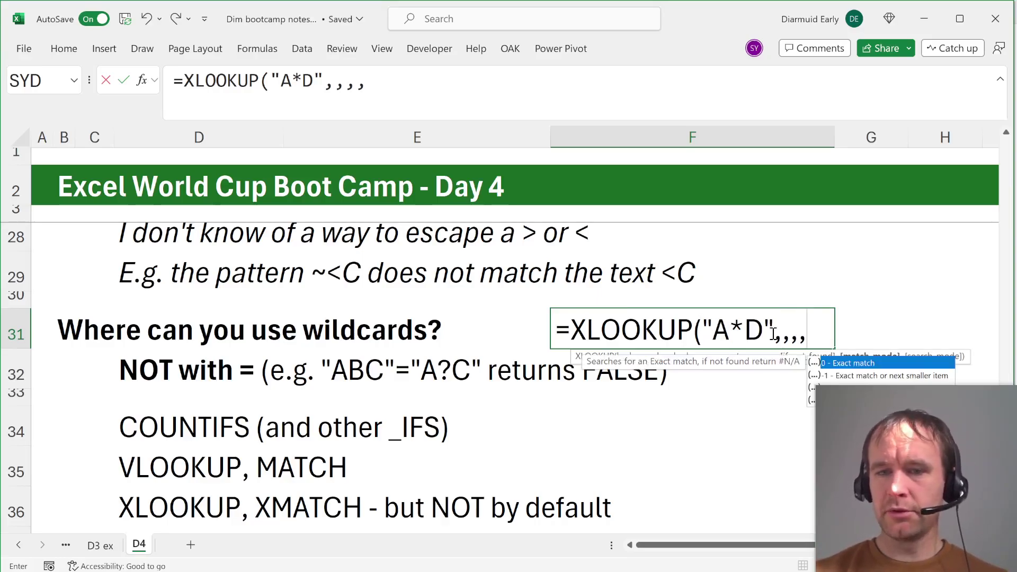
- Show the full list of XLOOKUP match modes, including wildcard character match, and cancel the formula in F31
scroll(749, 406, down, 1)
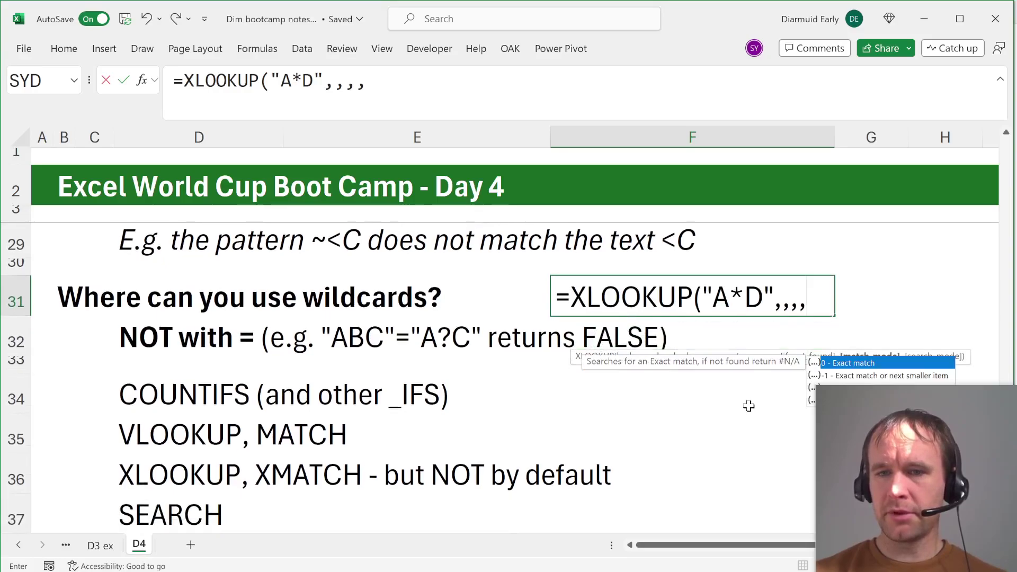
key(Escape)
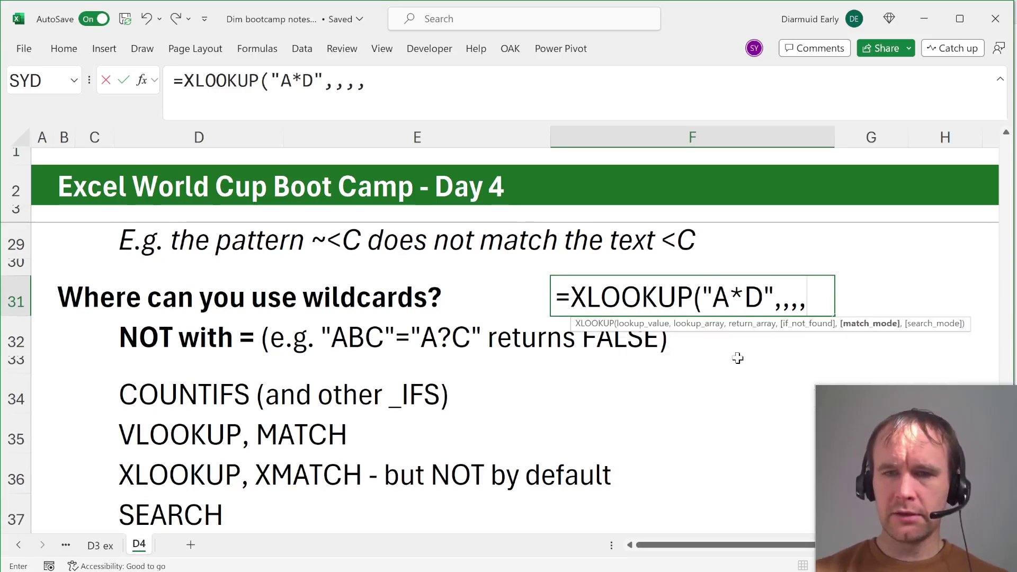
key(BackSpace)
text(,)
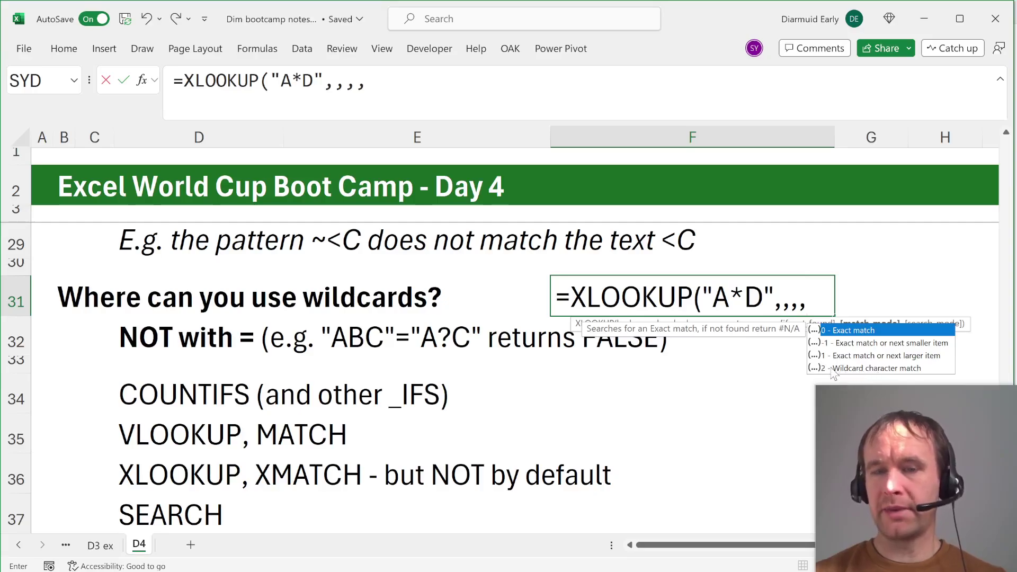
key(Escape)
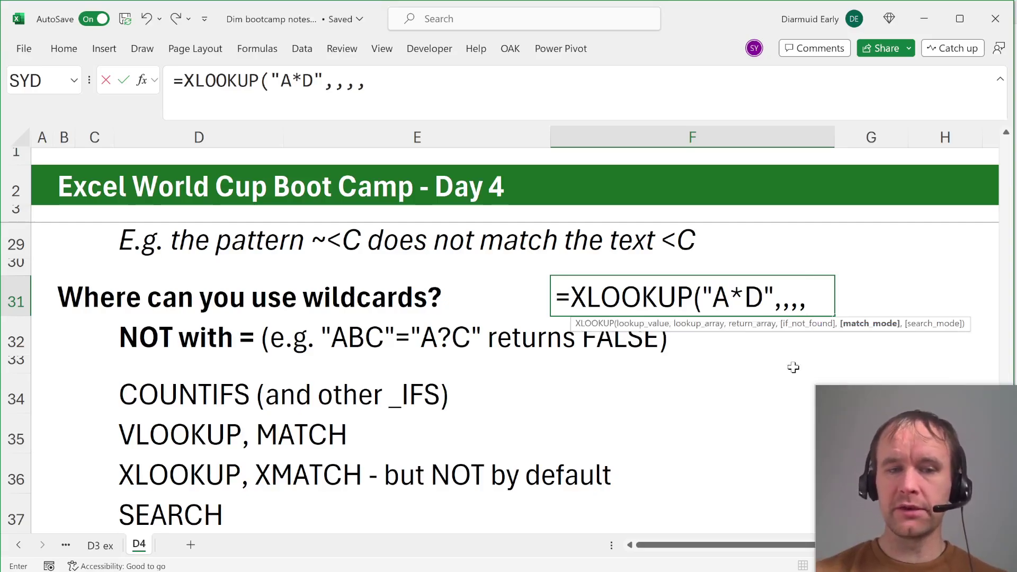
key(Escape)
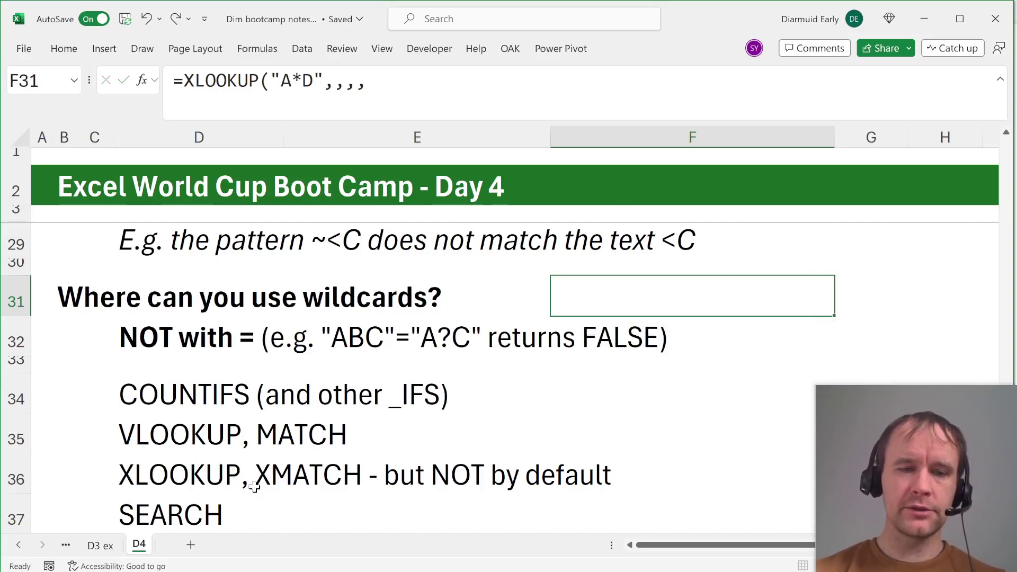
- Go through the notes on VLOOKUP, MATCH, XLOOKUP, XMATCH, SEARCH and Auto-filter in column D
click(169, 442)
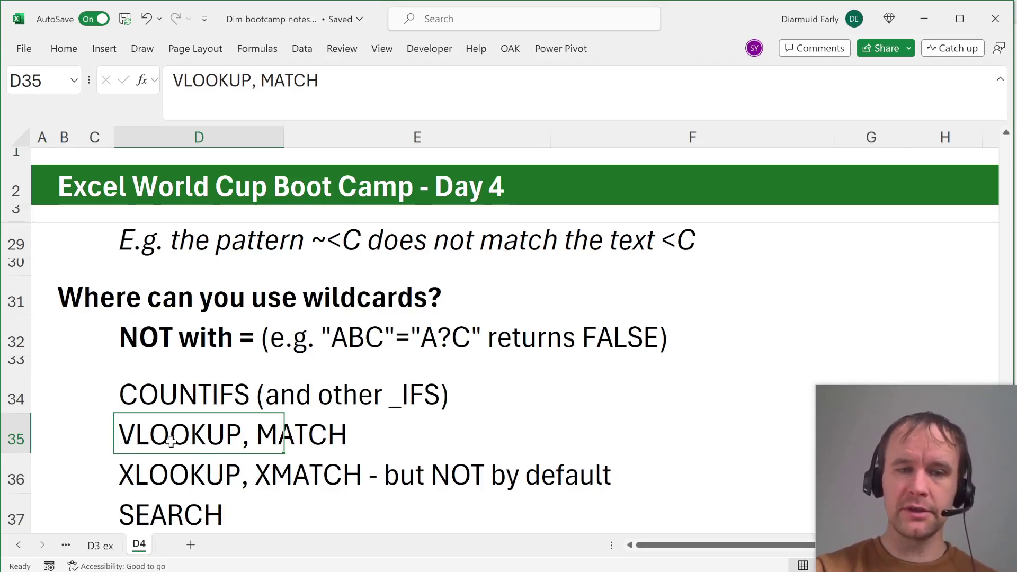
key(Down)
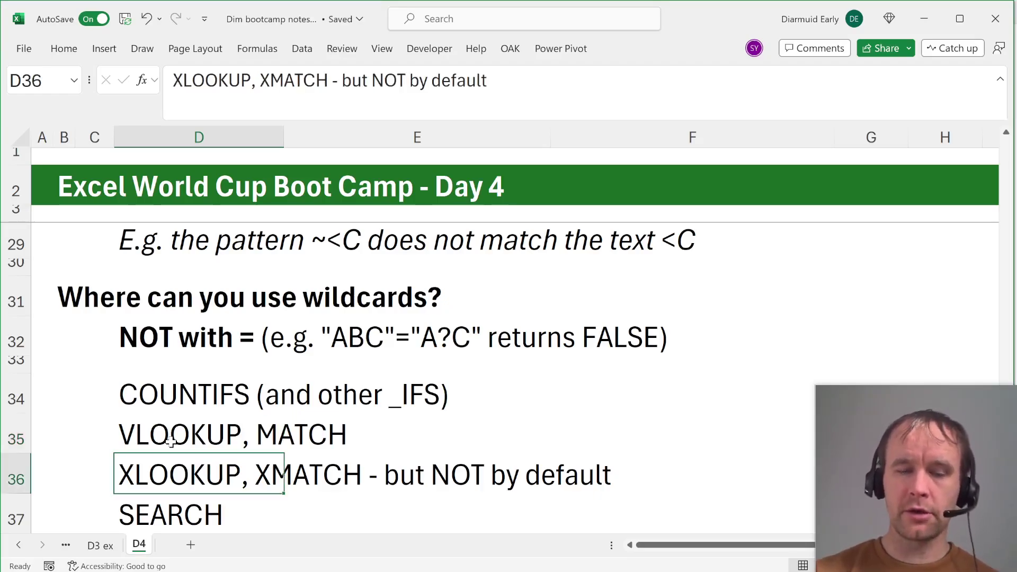
key(Down)
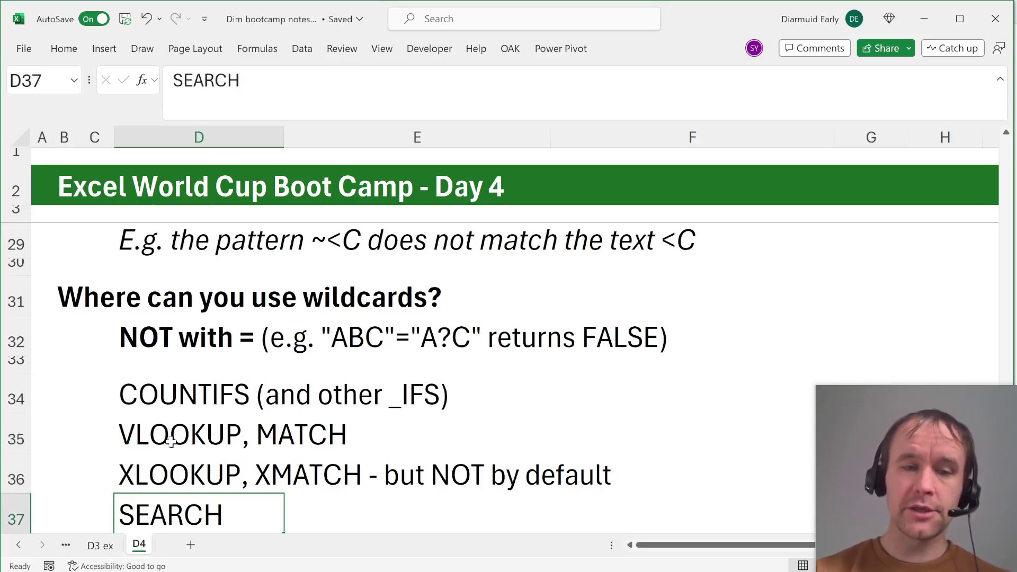
scroll(260, 417, down, 1)
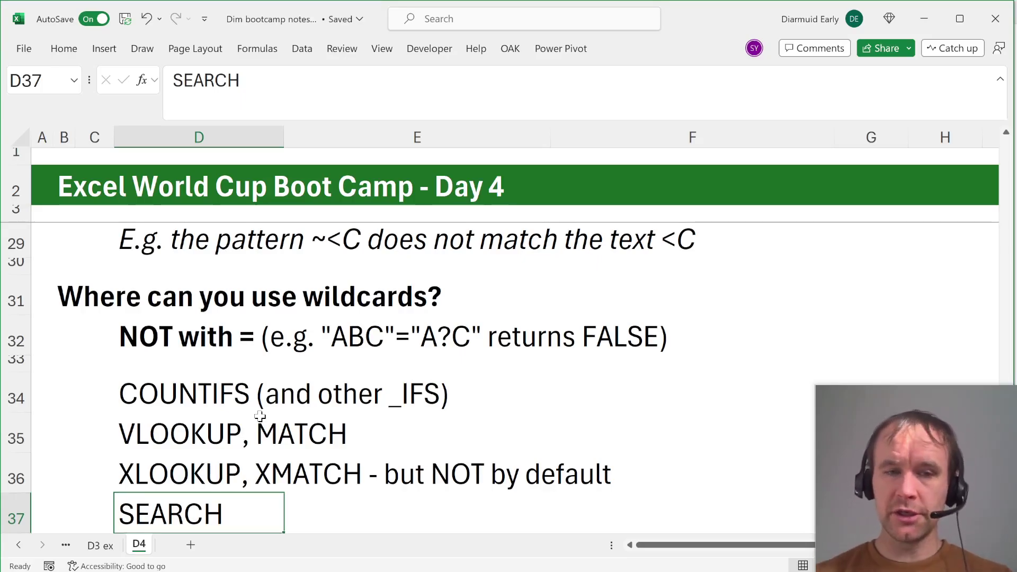
scroll(260, 429, down, 1)
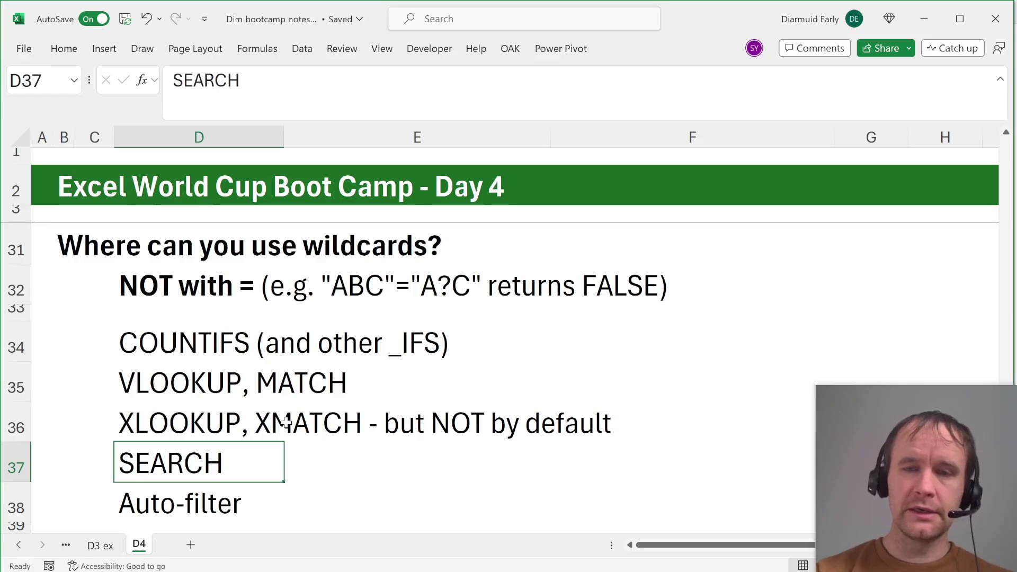
- Add an AutoFilter to D32:E37 and set up a Contains text filter for column D
drag(163, 288, 325, 476)
key(alt+d)
key(f)
key(f)
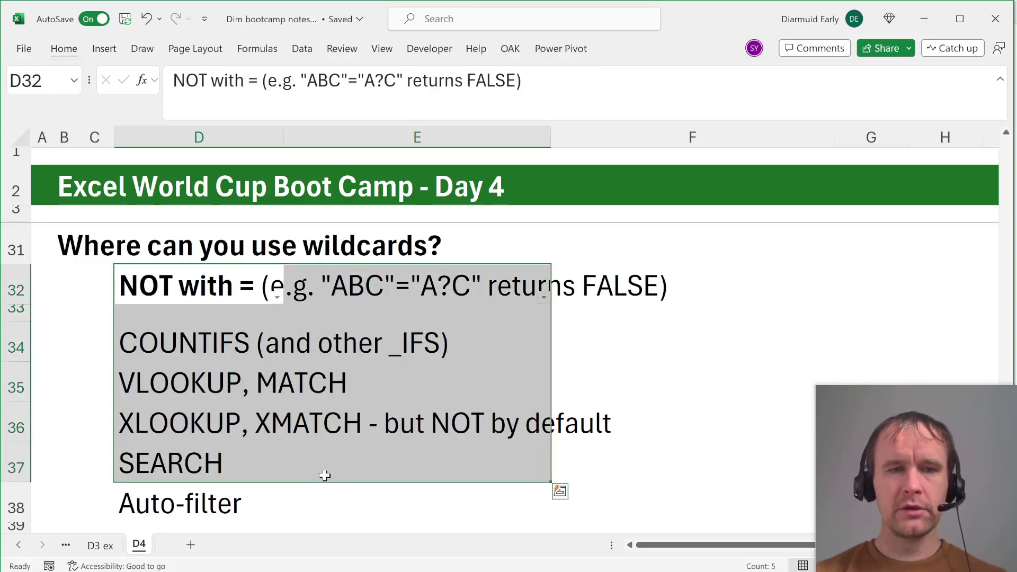
key(alt+Down)
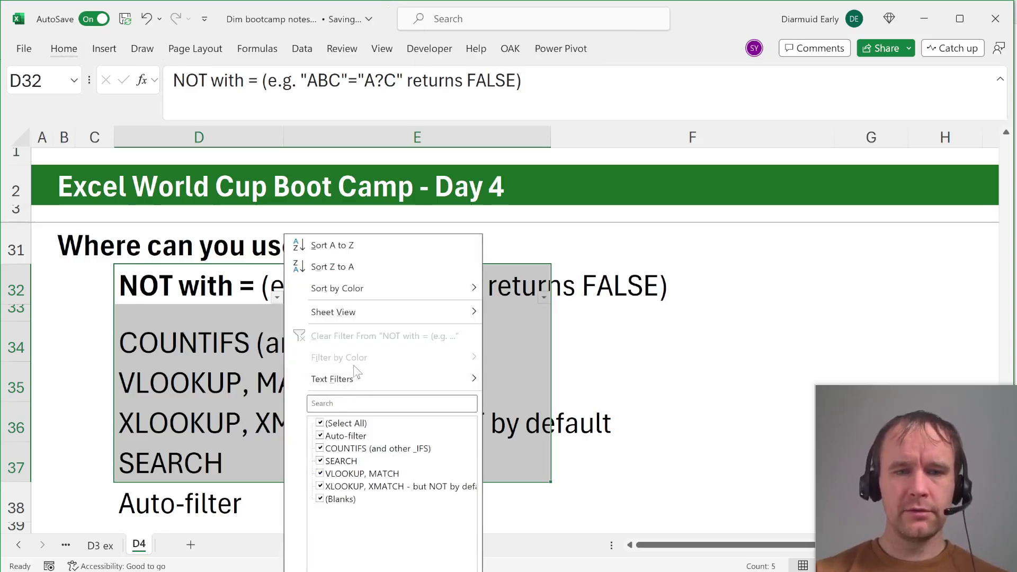
mouse_move(364, 381)
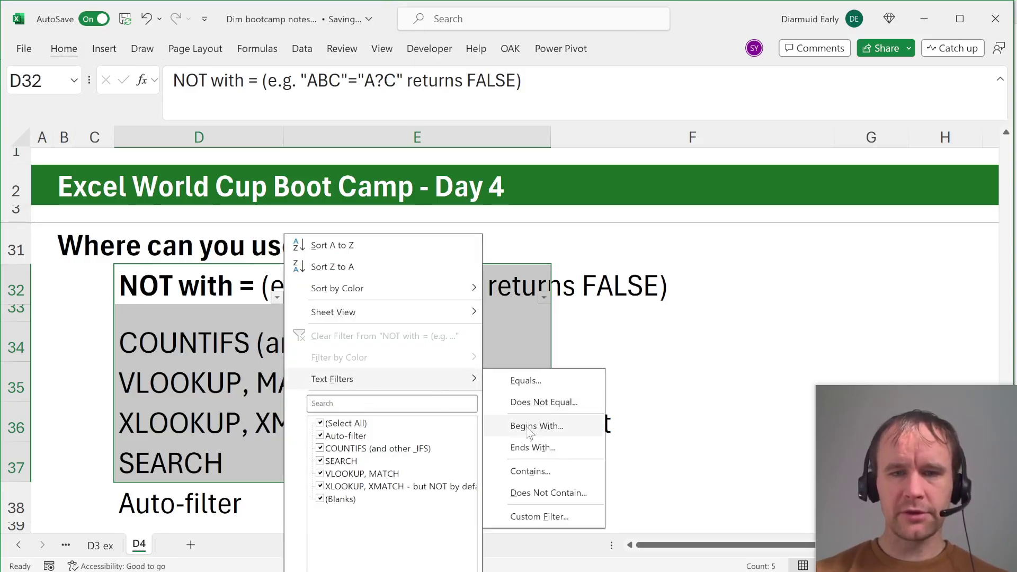
click(536, 472)
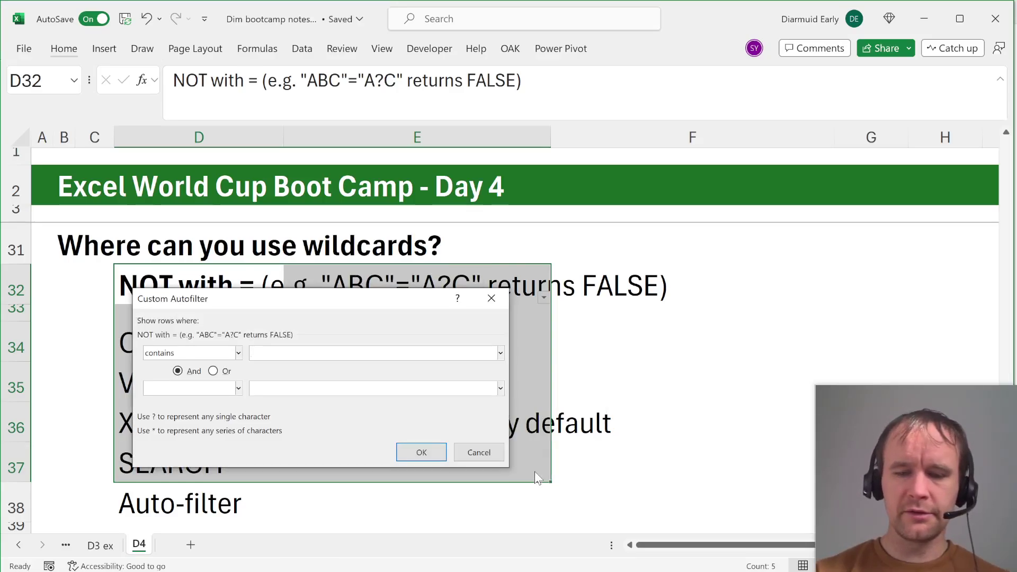
- Filter column D to rows containing l*kup, choosing to see only your own sorting and filtering
text(look)
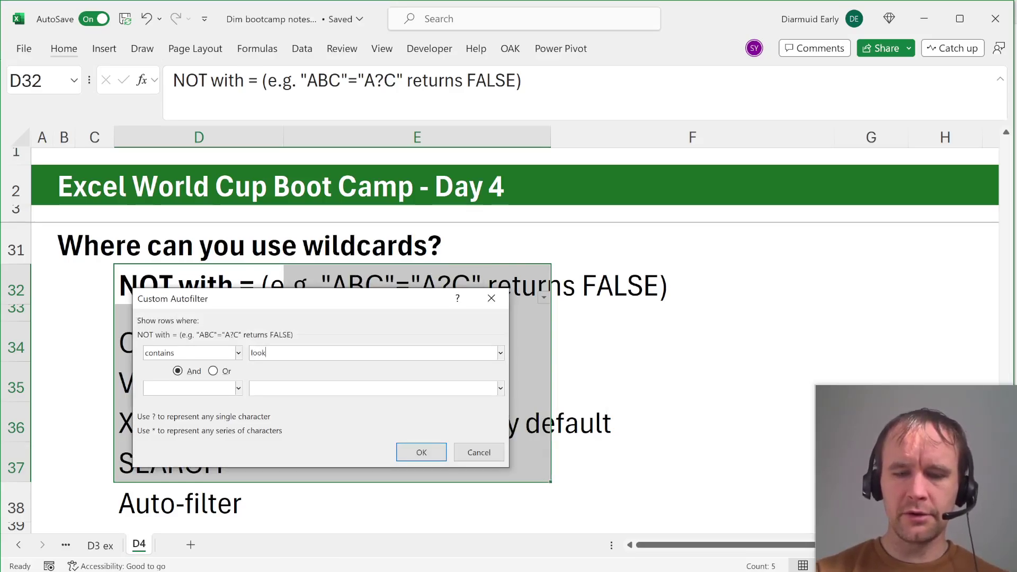
text(up)
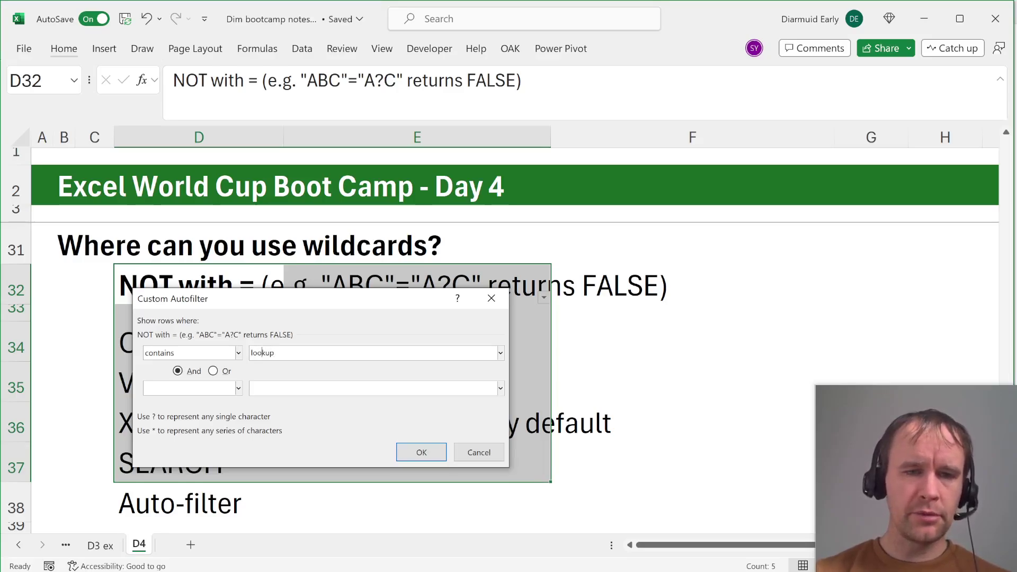
text(*)
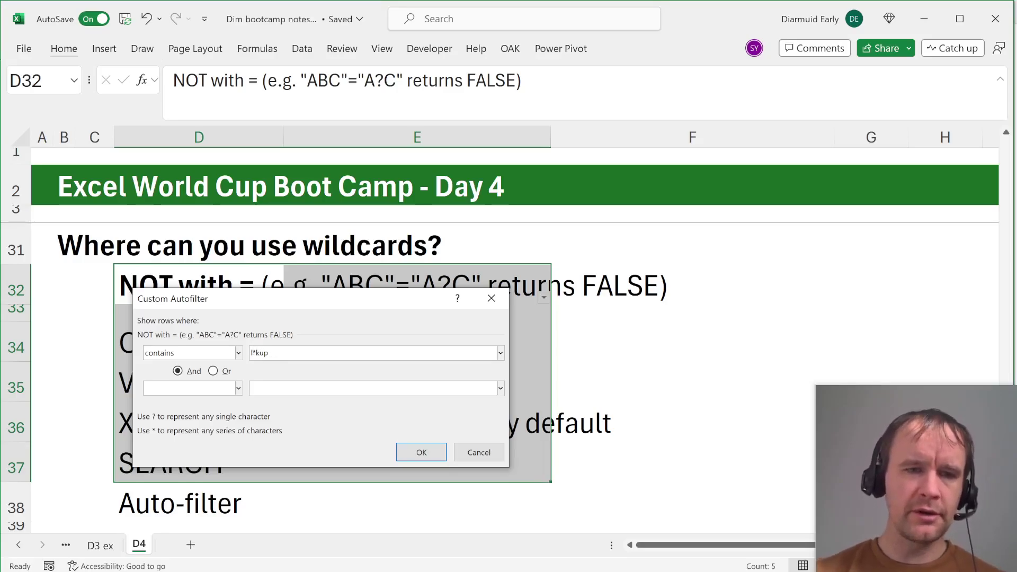
key(Return)
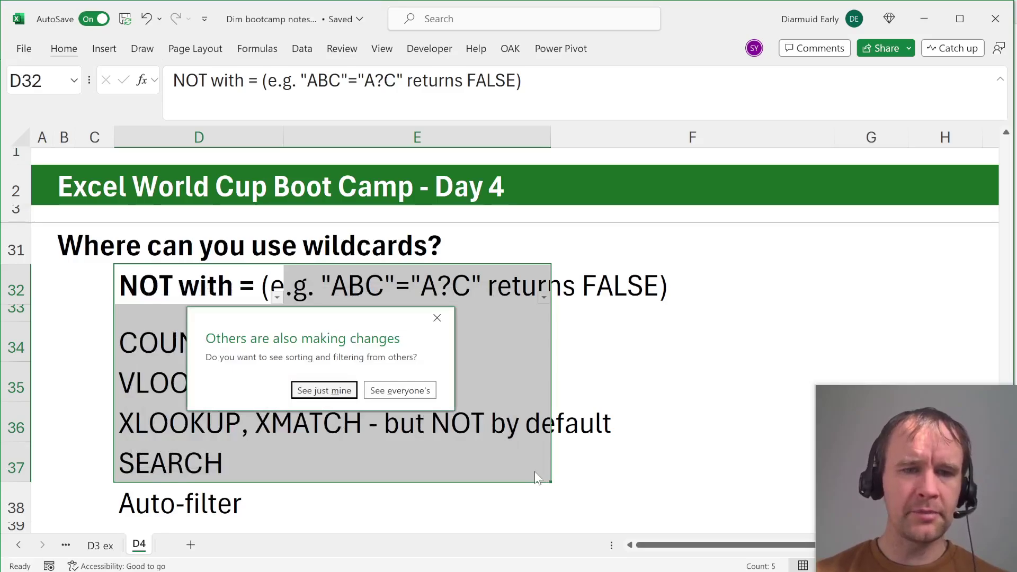
click(334, 393)
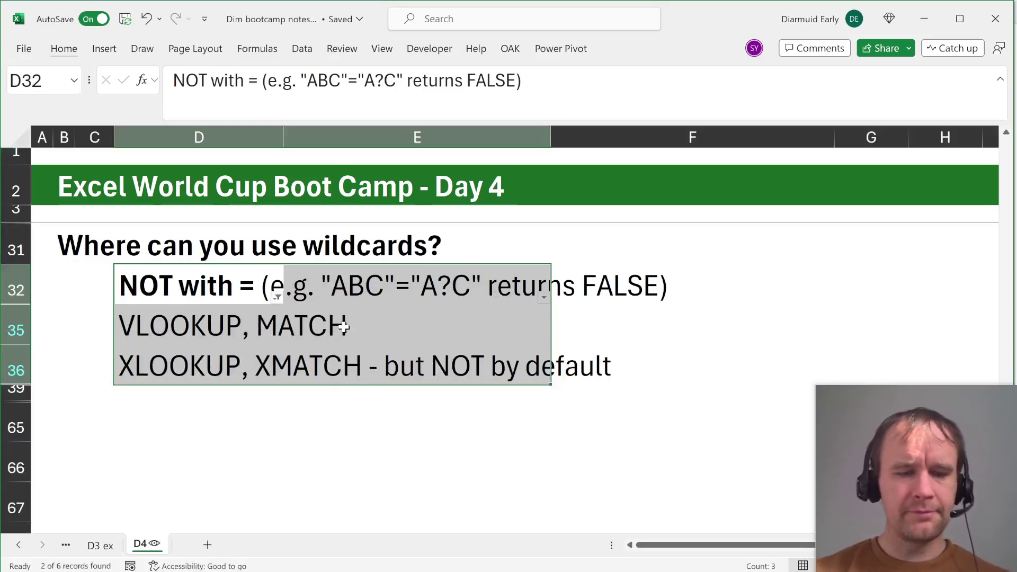
- Undo the test filter and the AutoFilter on the notes, keeping the view limited to your own changes
key(ctrl+z)
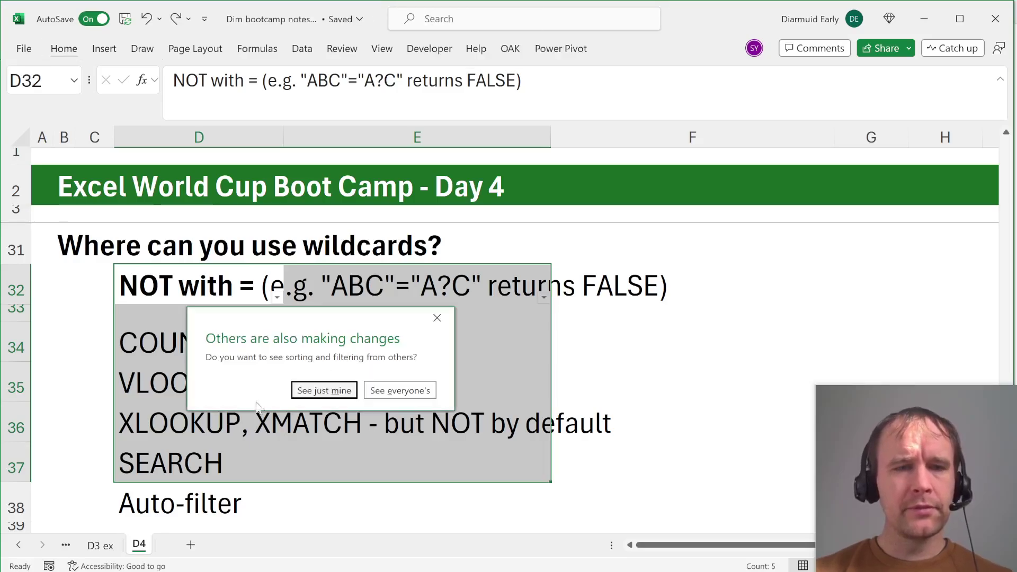
click(330, 397)
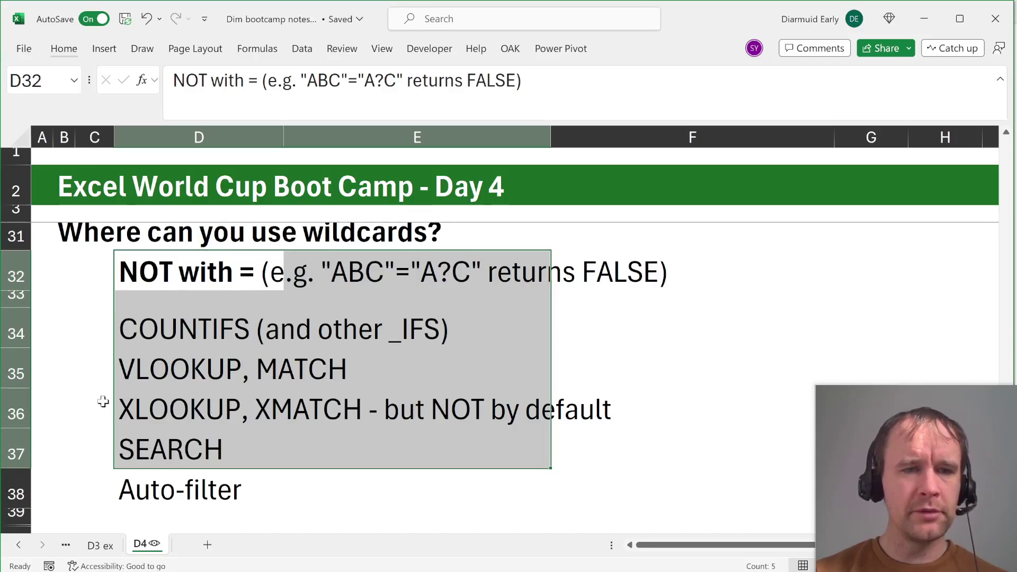
click(102, 402)
- Unhide the rows between 39 and 65 with the "Get creative with patterns!" section and select the Region header
scroll(124, 439, down, 2)
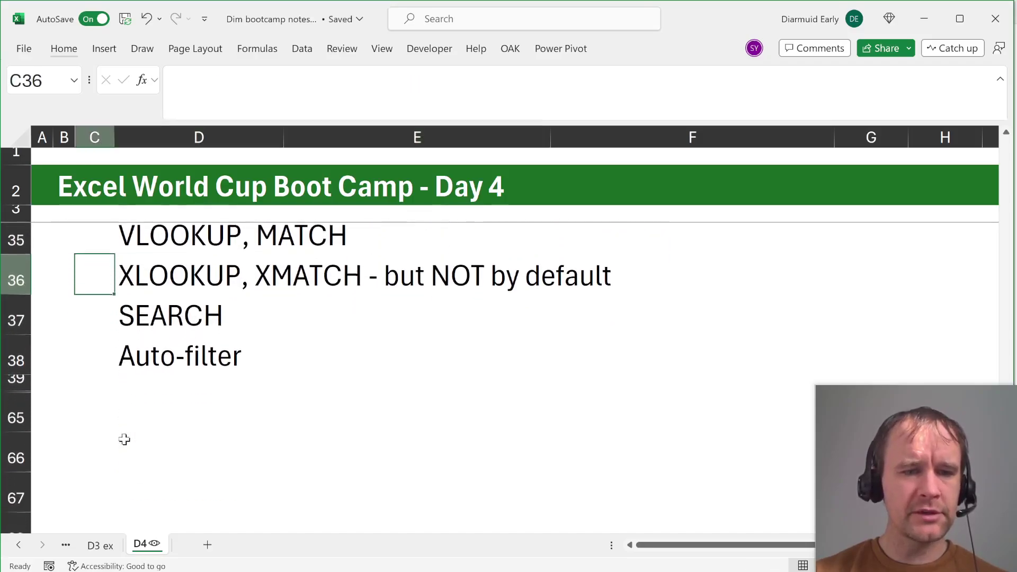
scroll(124, 439, up, 1)
click(129, 401)
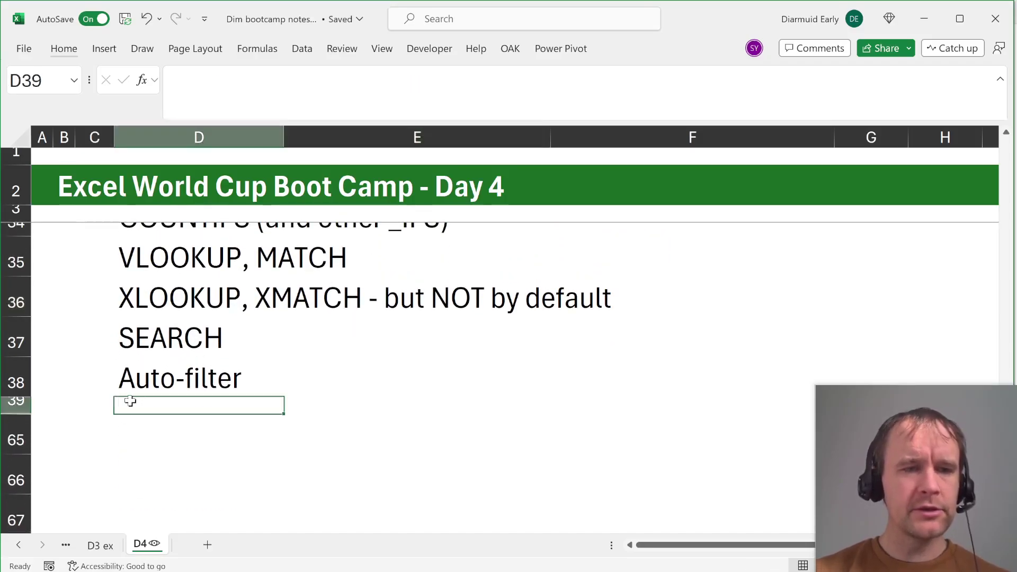
key(shift+Down)
key(ctrl+shift+9)
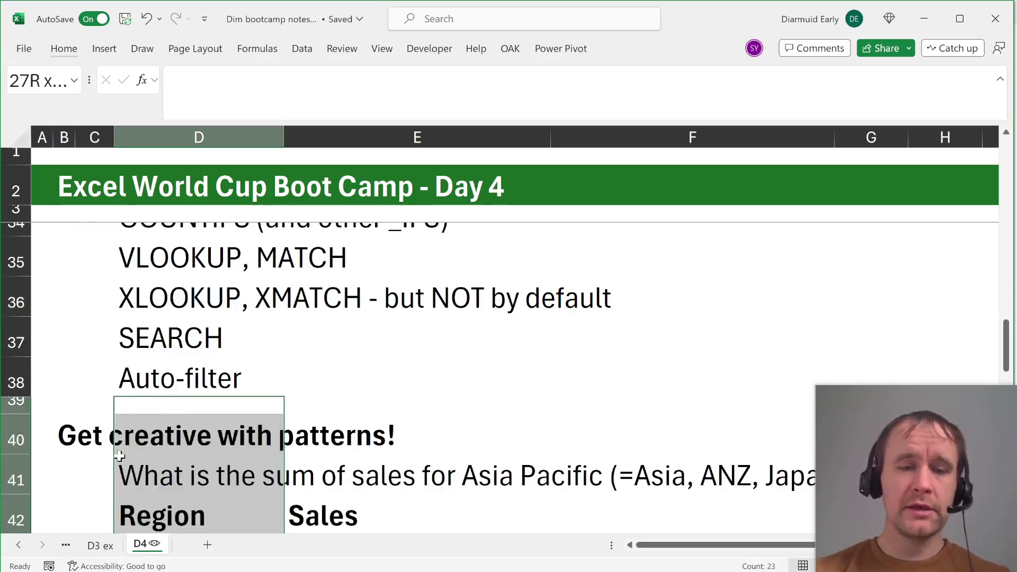
scroll(119, 455, down, 1)
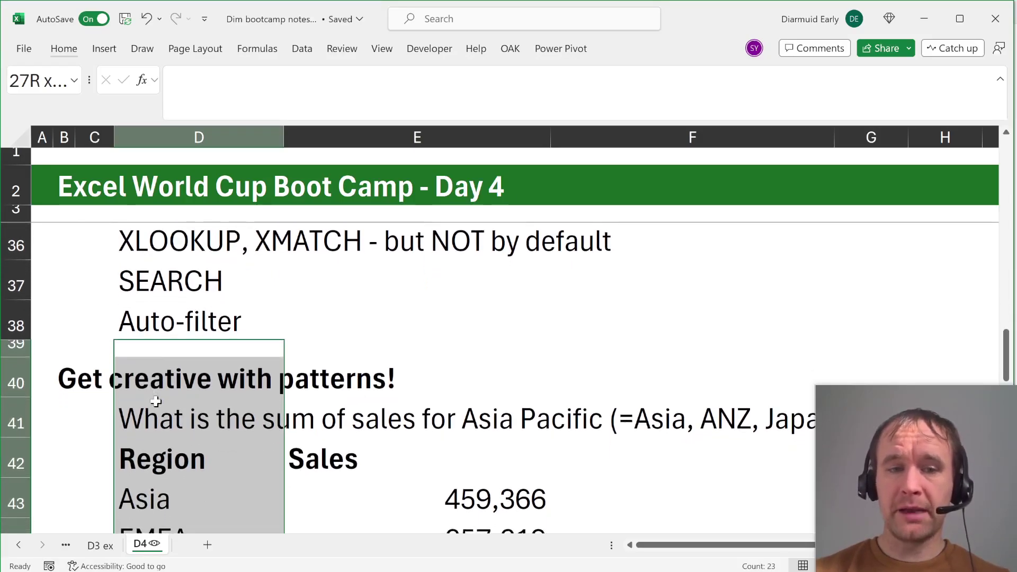
scroll(155, 402, down, 1)
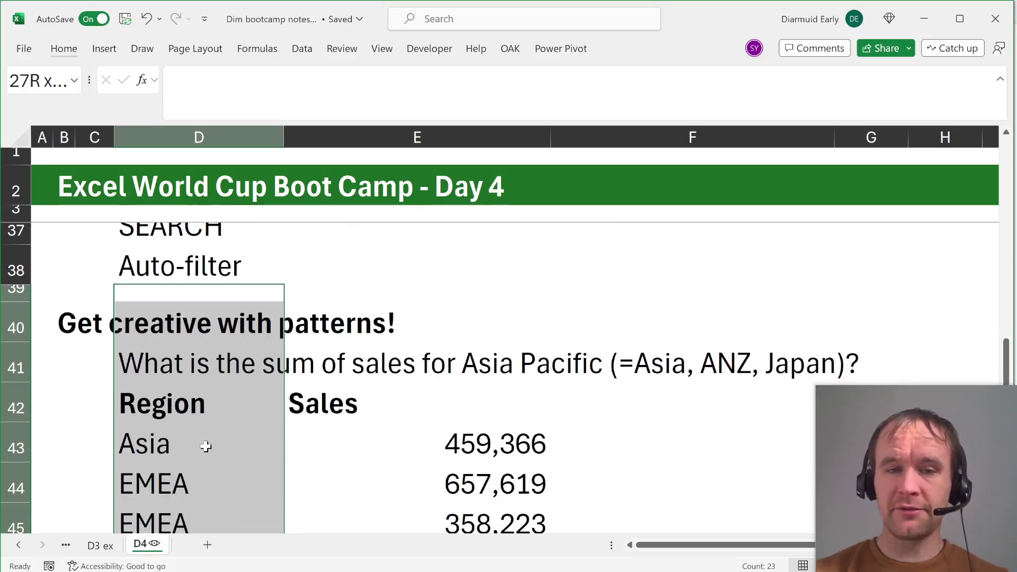
click(197, 416)
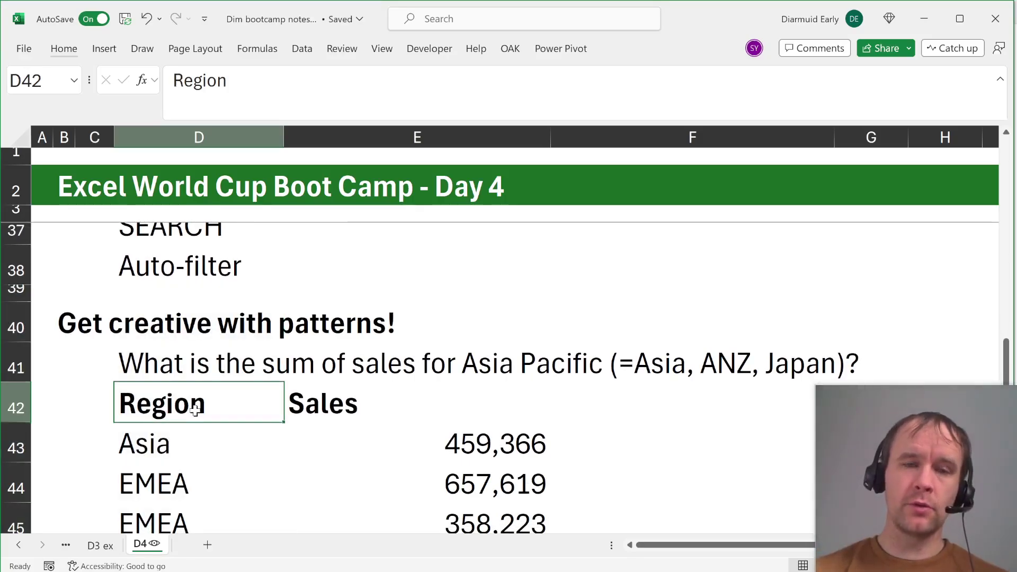
- Examine the SUMIFS formula behind the APAC total in E64, highlighting its "<>*ME*" criterion against the region sales list
scroll(196, 411, down, 1)
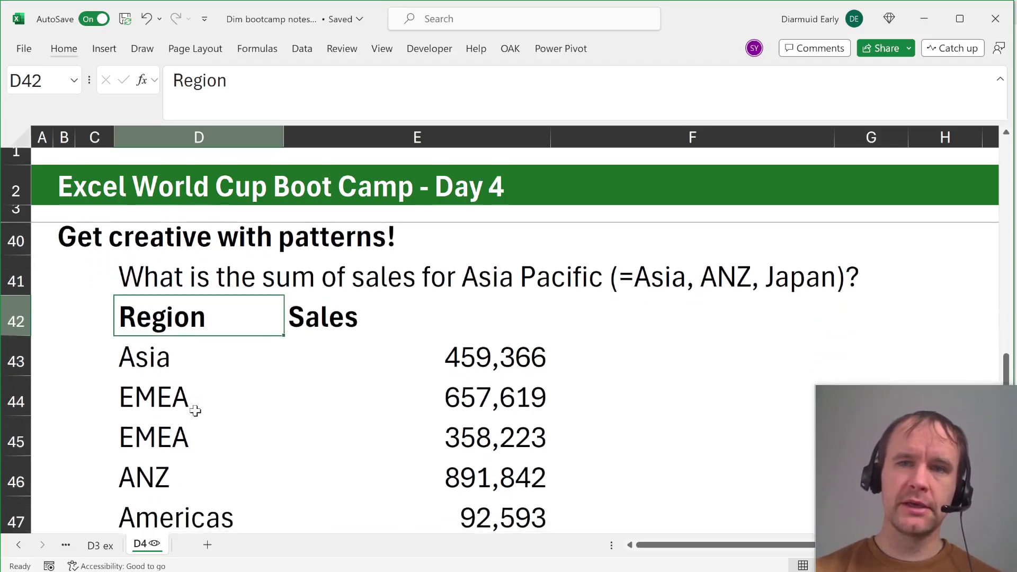
scroll(293, 374, down, 1)
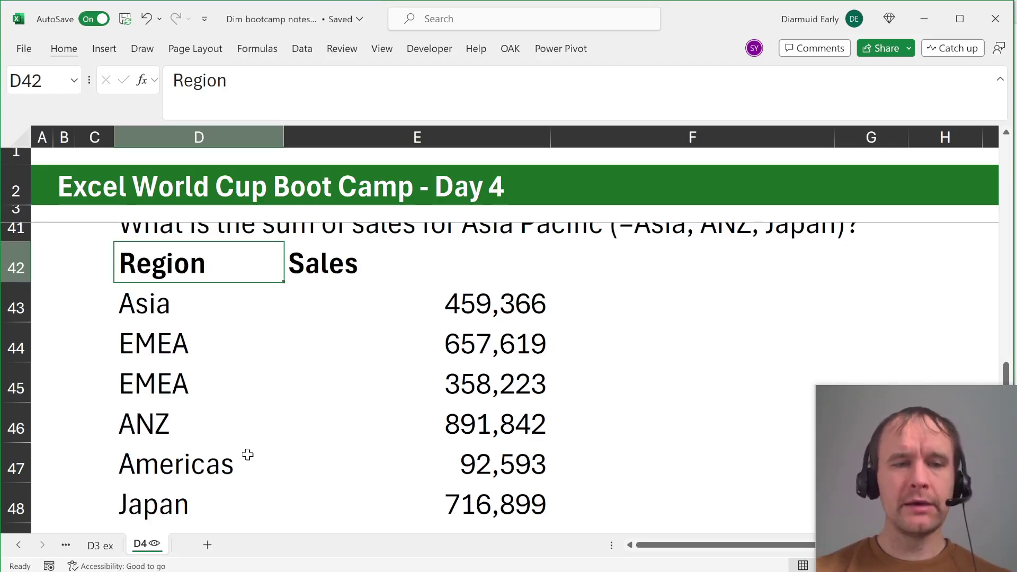
scroll(247, 455, down, 7)
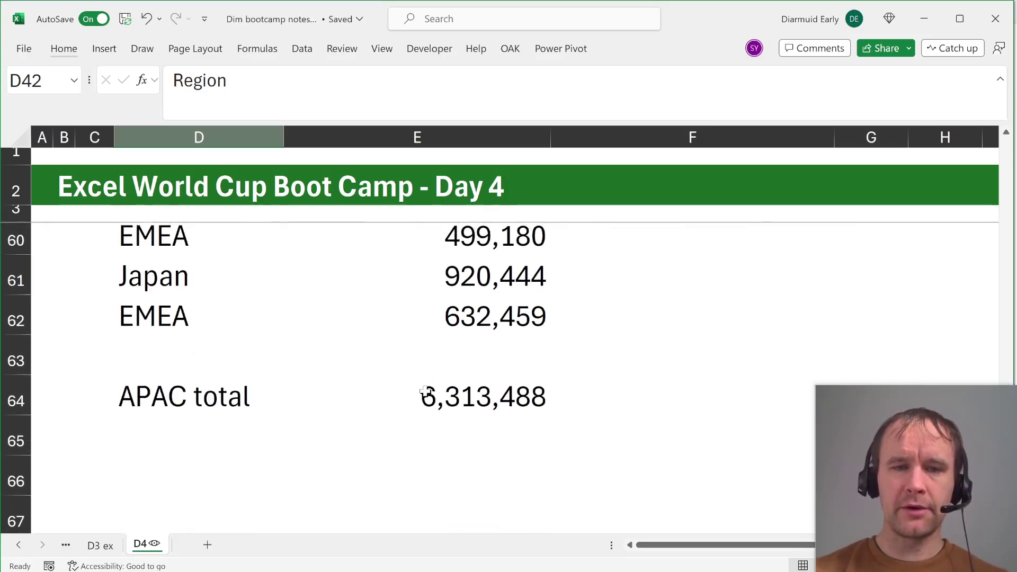
click(440, 397)
click(474, 80)
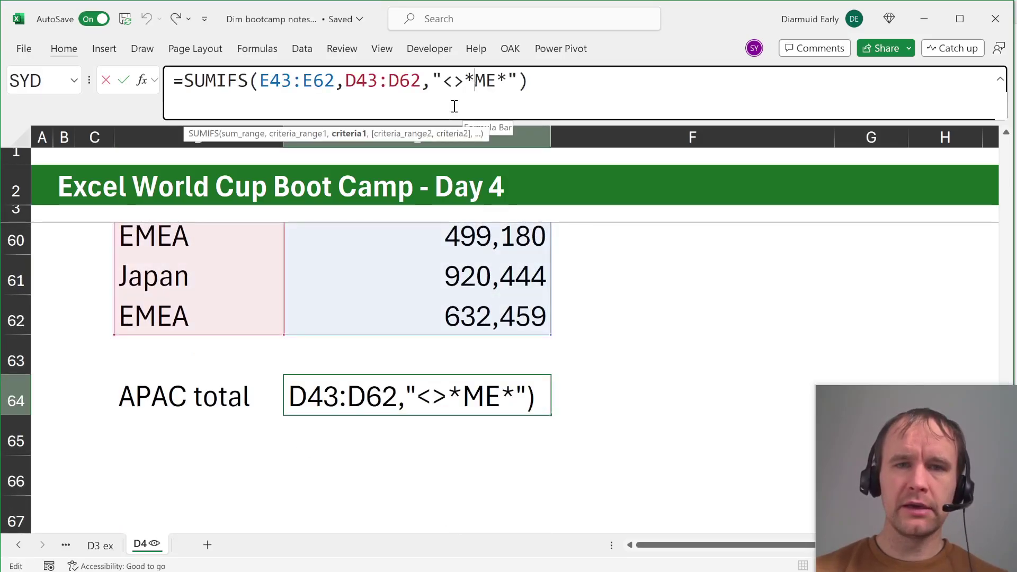
scroll(408, 299, up, 2)
scroll(408, 300, up, 3)
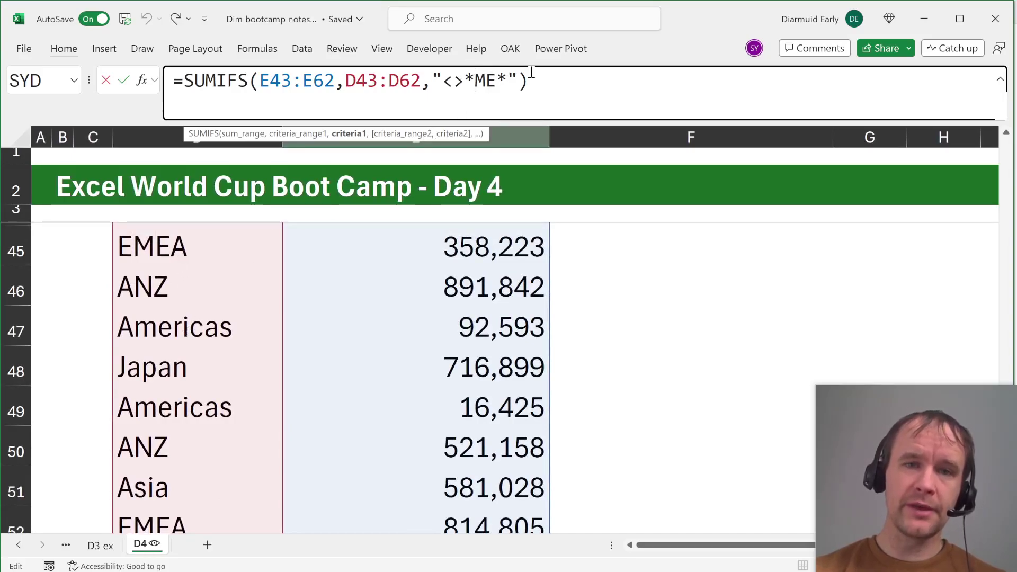
drag(443, 81, 513, 82)
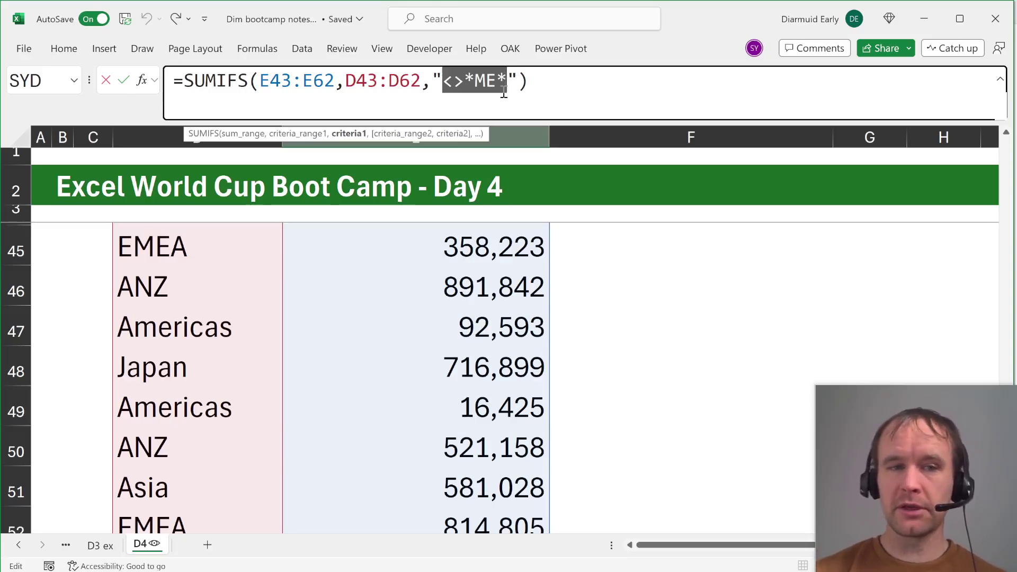
key(Escape)
- Review the region names in D43:D62 and recheck the ranges used by the APAC total formula in E64
click(192, 380)
key(ctrl+Up)
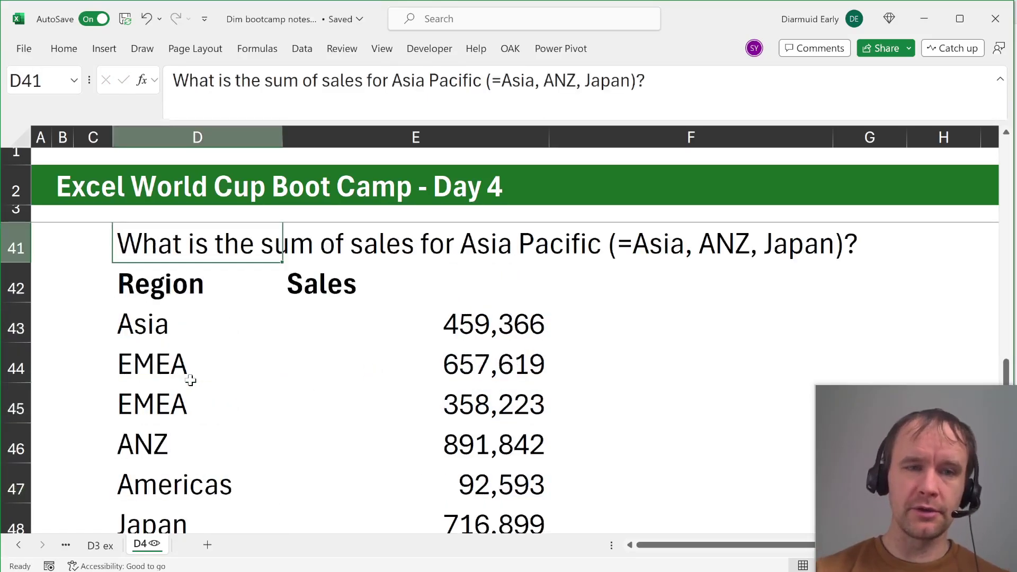
key(Down)
key(Down)
key(ctrl+shift+Down)
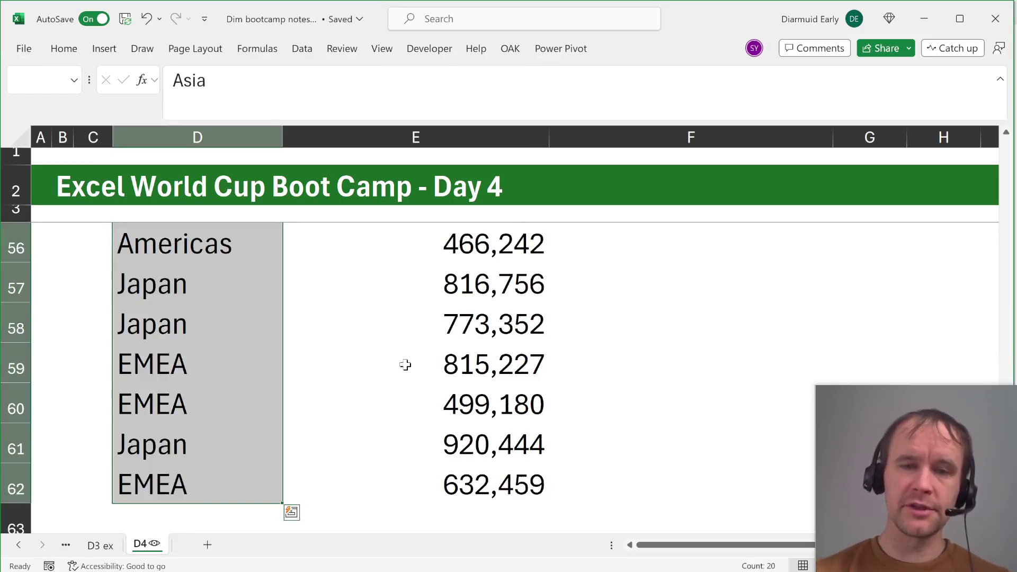
scroll(406, 365, down, 3)
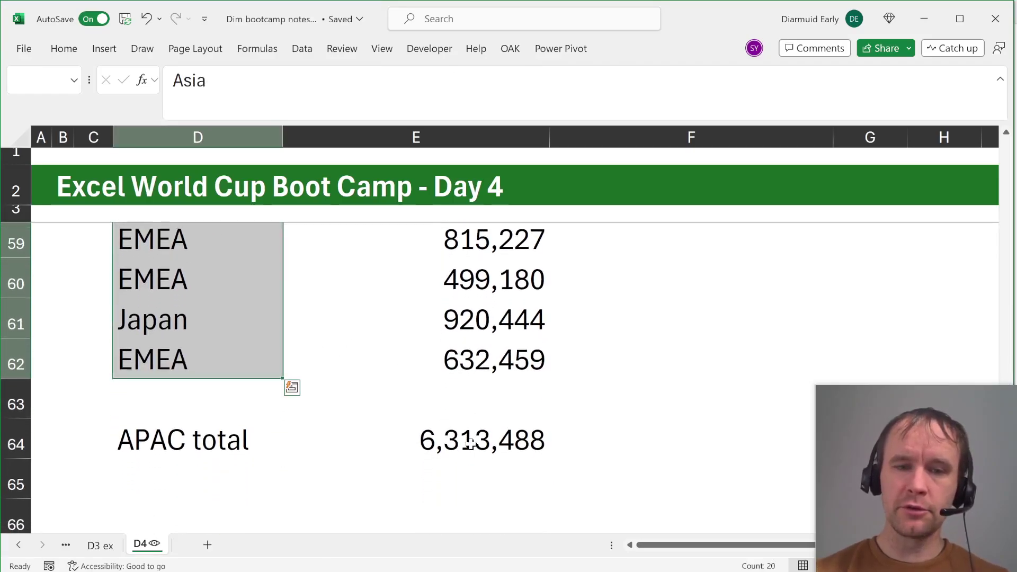
click(470, 444)
click(554, 79)
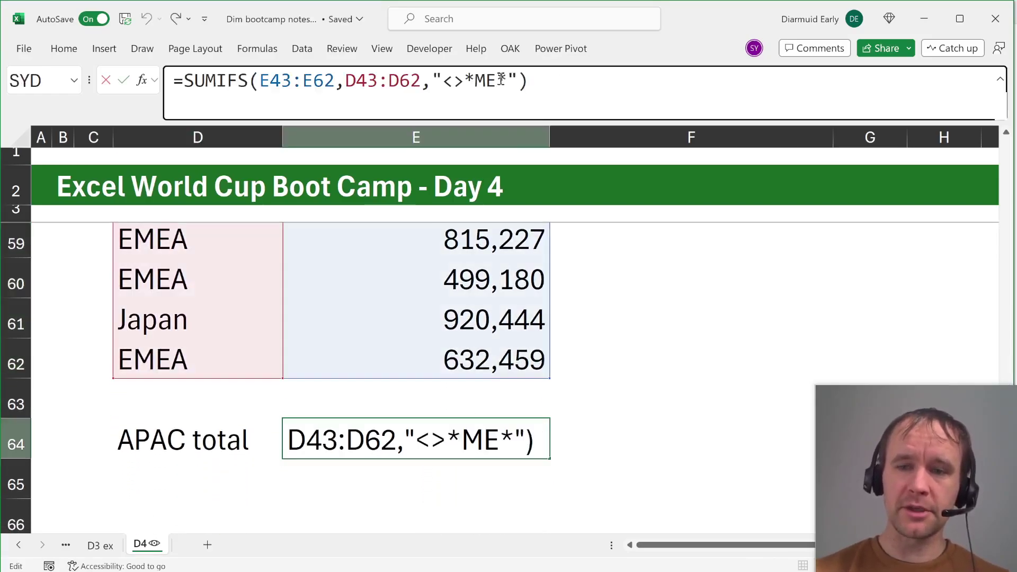
key(Escape)
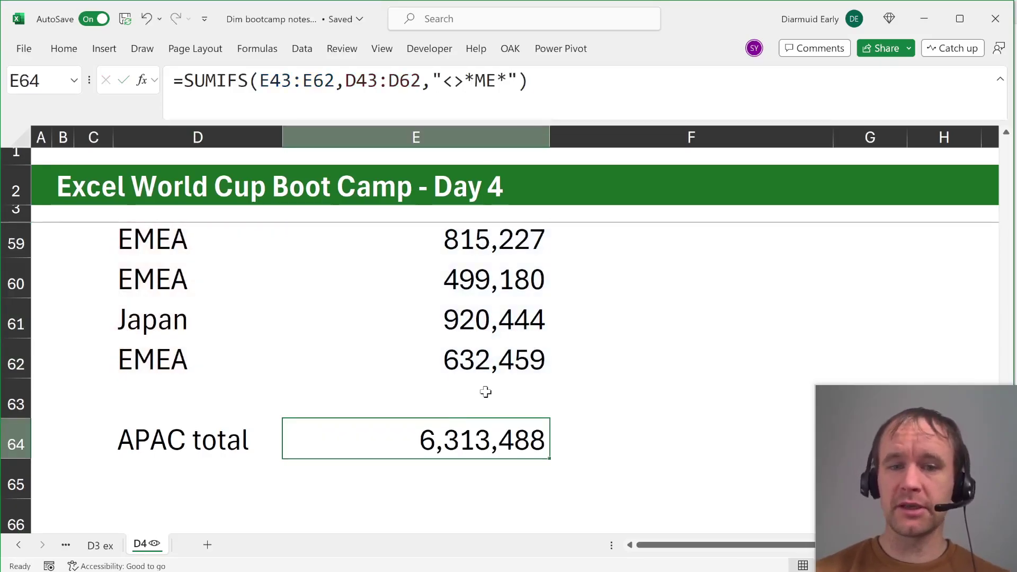
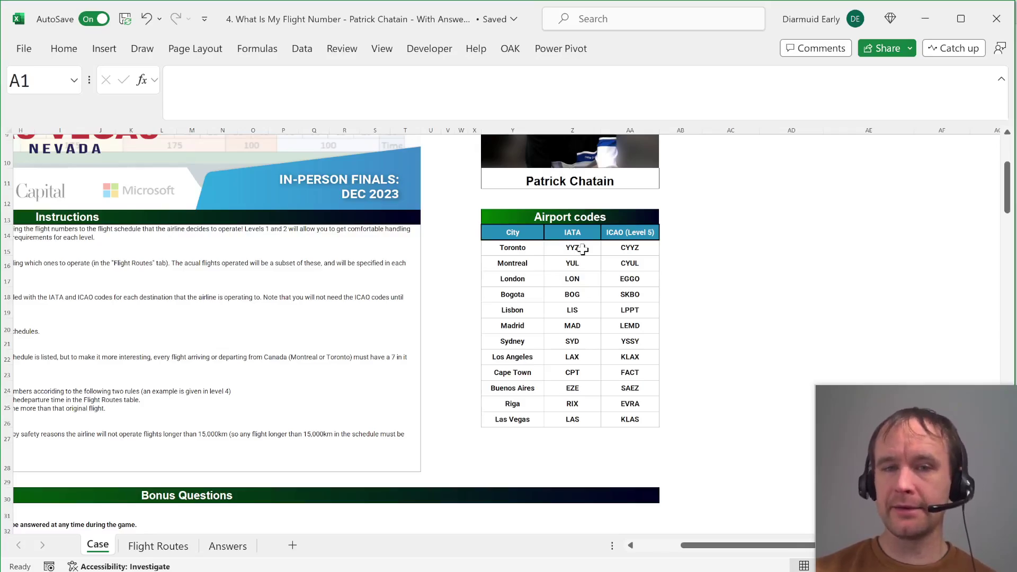
- Examine the Airport codes table on the Case sheet of the What Is My Flight Number workbook, highlighting cities and IATA/ICAO codes
click(528, 237)
click(531, 246)
key(ctrl+shift+Down)
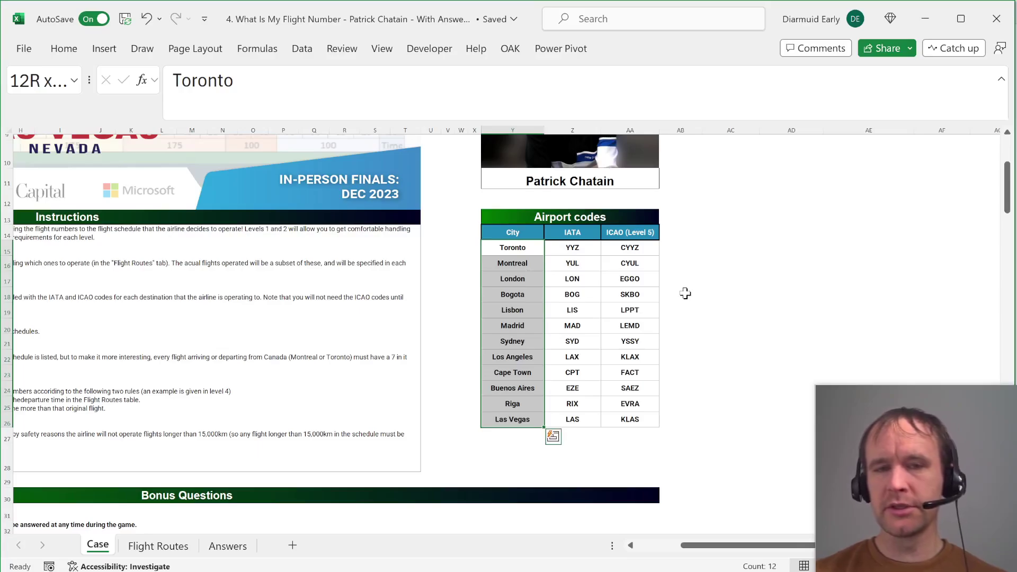
key(Right)
key(Up)
key(ctrl+shift+Right)
key(ctrl+shift+Down)
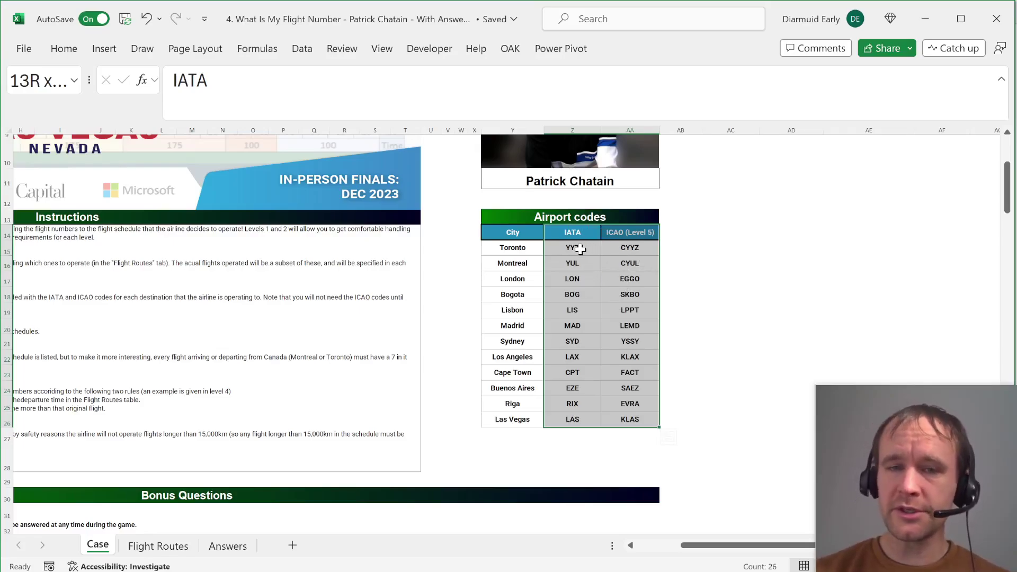
- Find all cells containing Y within the IATA and ICAO codes in Z15:AA26 and select every match
drag(580, 249, 580, 261)
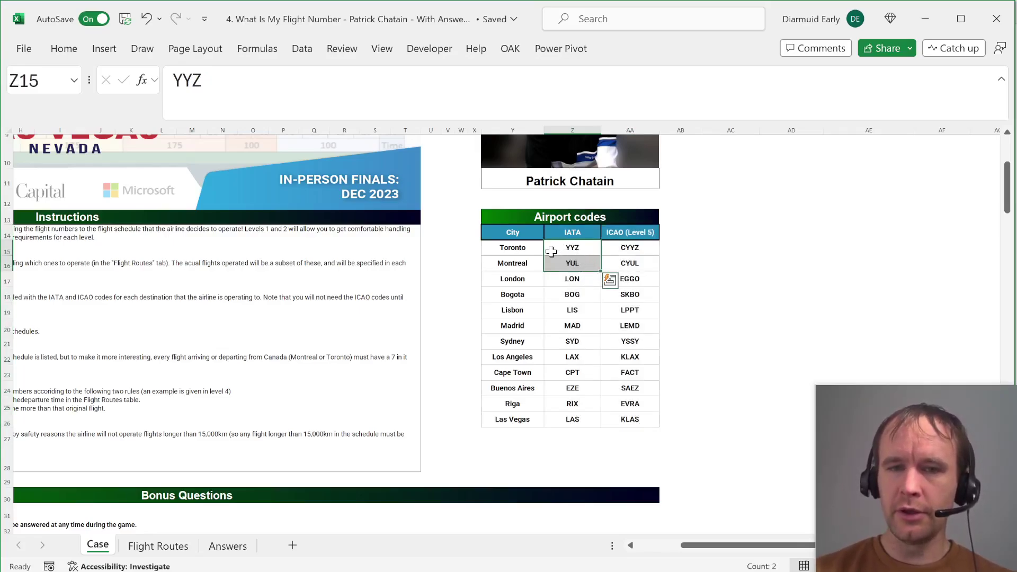
key(ctrl+shift+Down)
key(ctrl+shift+Right)
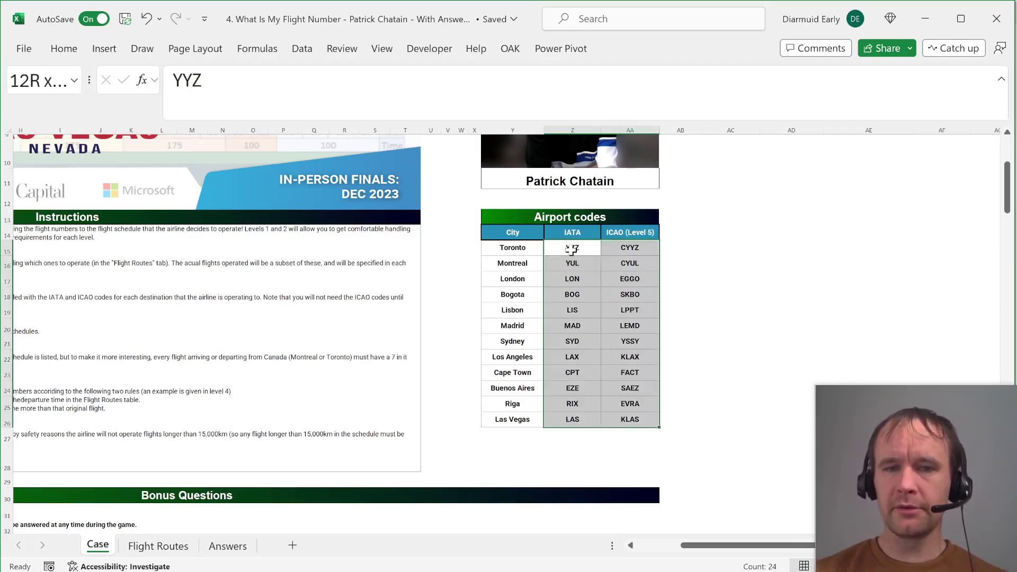
key(ctrl+f)
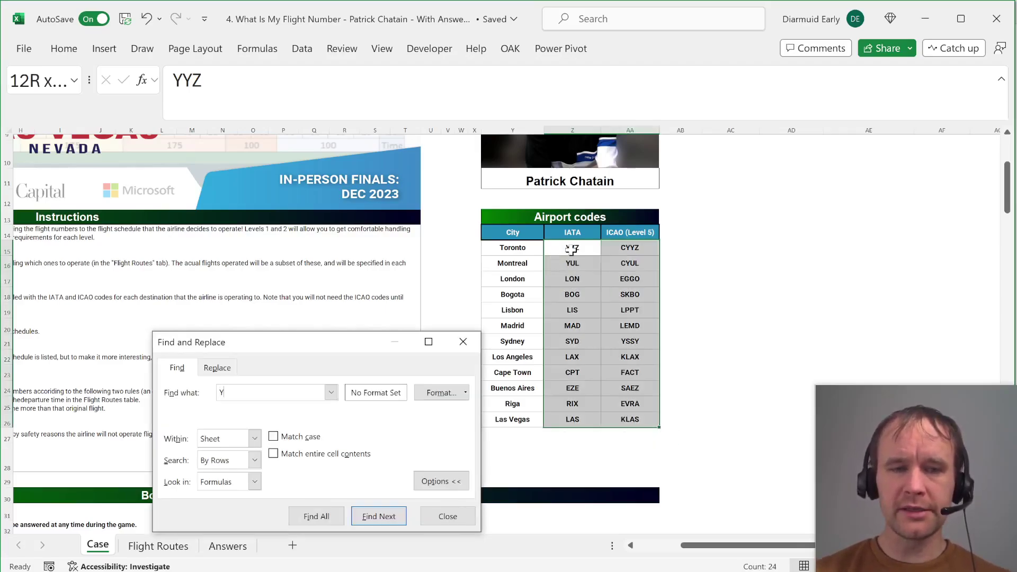
key(alt+i)
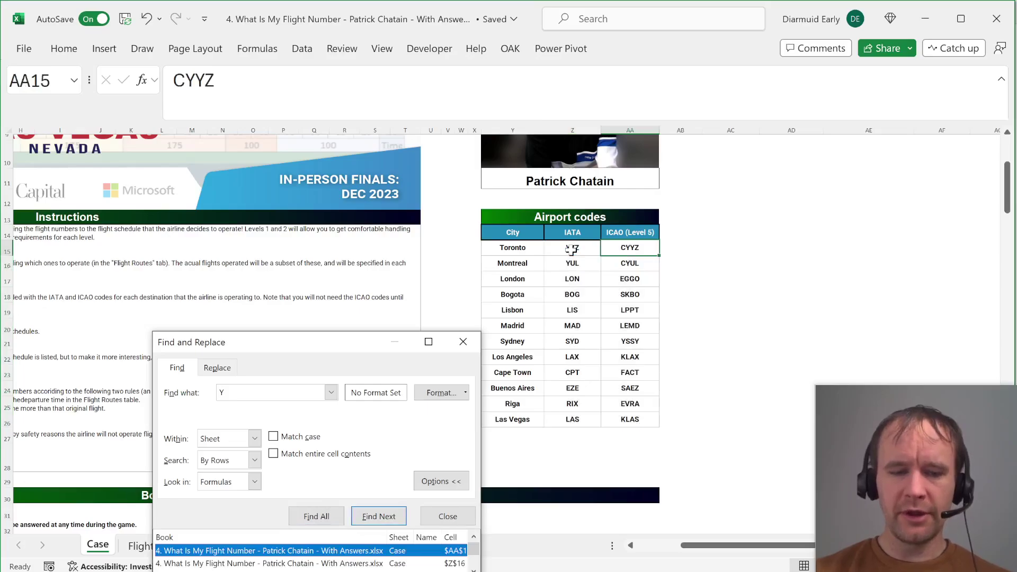
drag(338, 346, 316, 273)
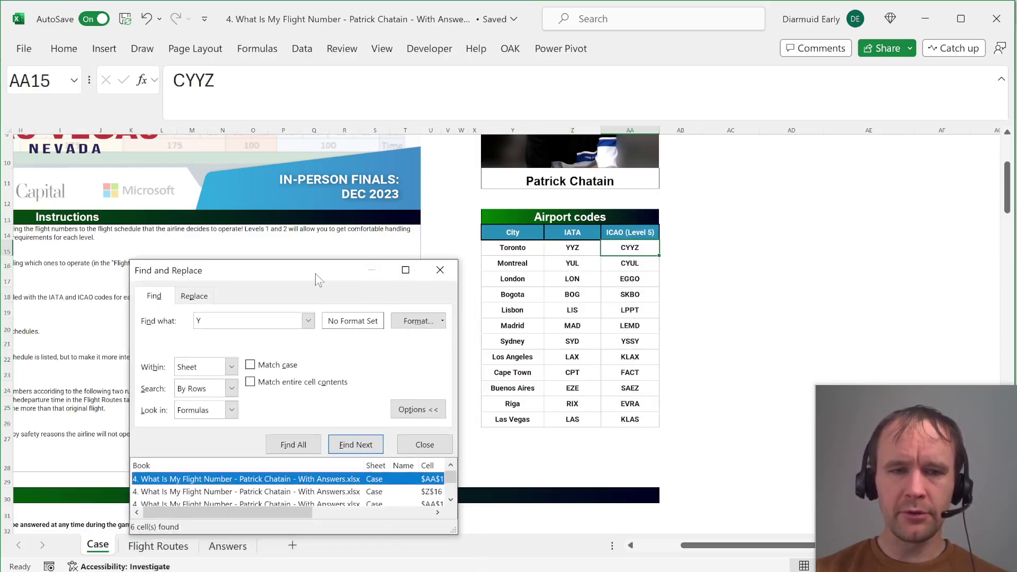
key(ctrl+a)
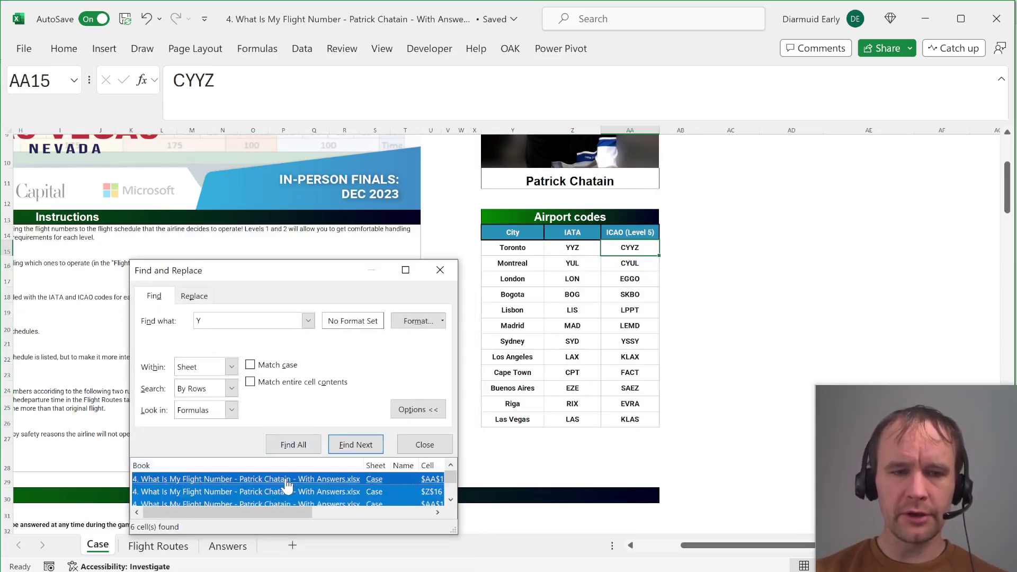
key(Escape)
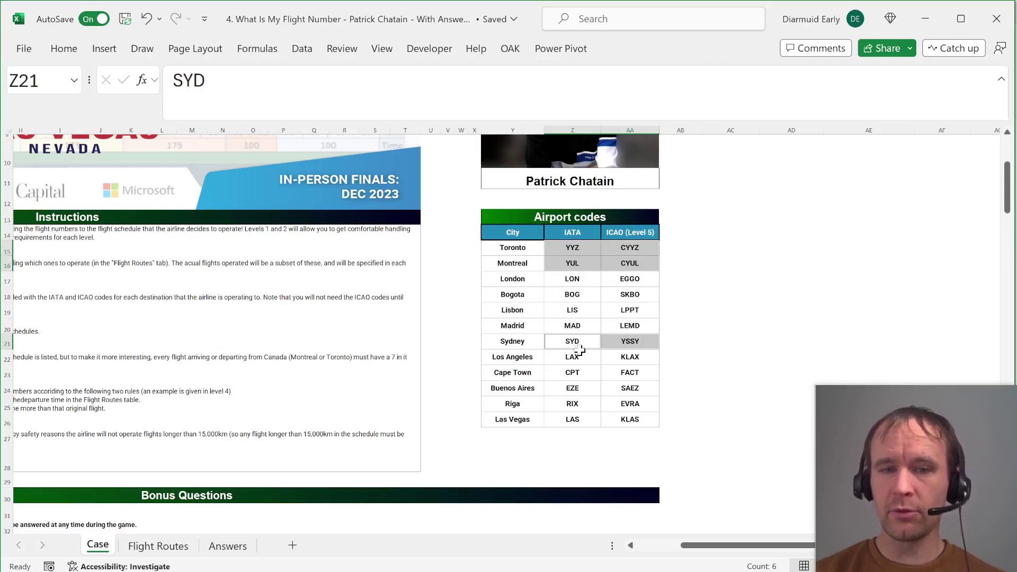
- Enter the wildcard pattern Y?? in AB15 beside the Toronto airport codes and return to its IATA code
click(613, 248)
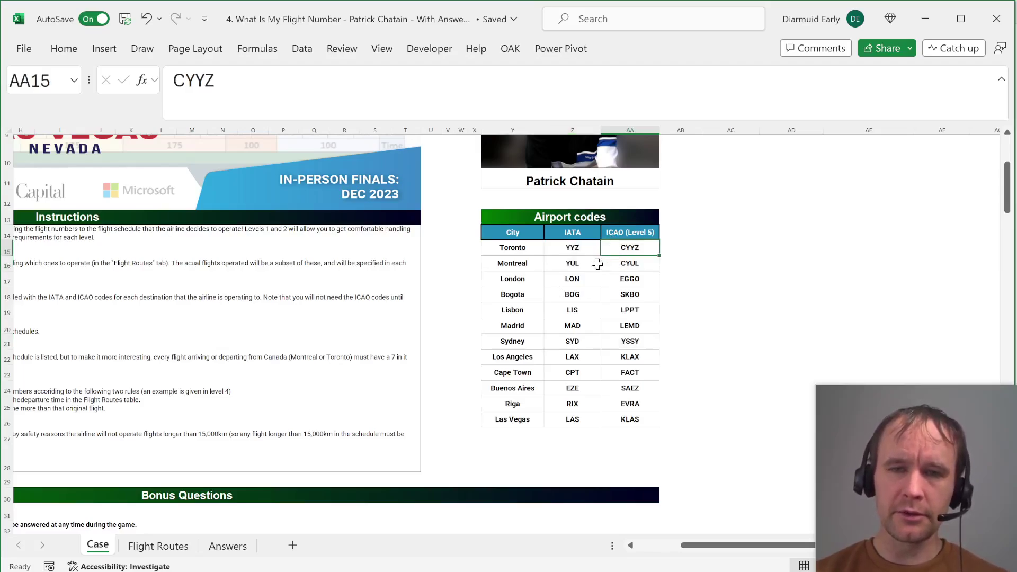
click(572, 252)
click(679, 249)
text(Y)
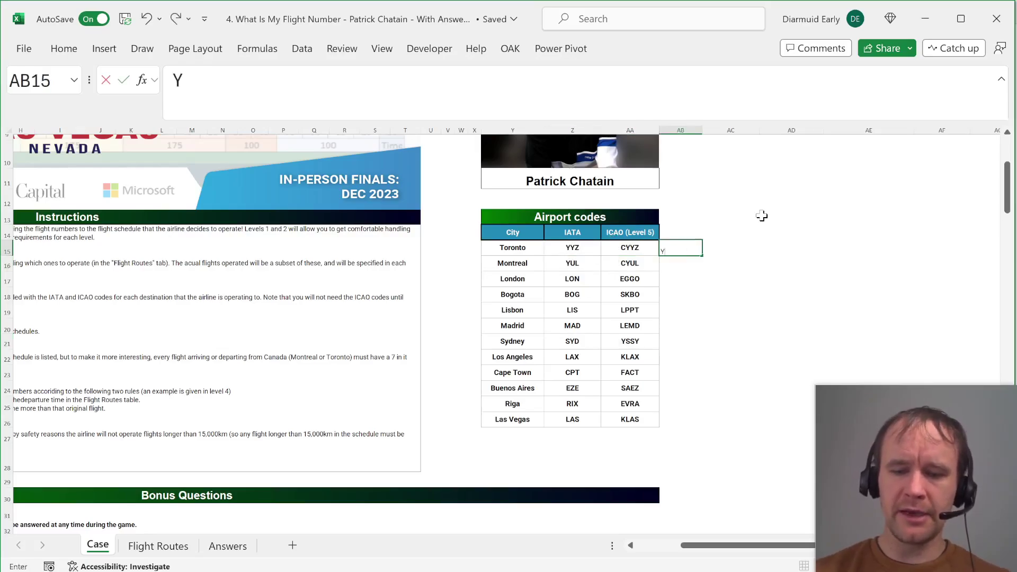
key(ctrl+Return)
key(Left)
key(Left)
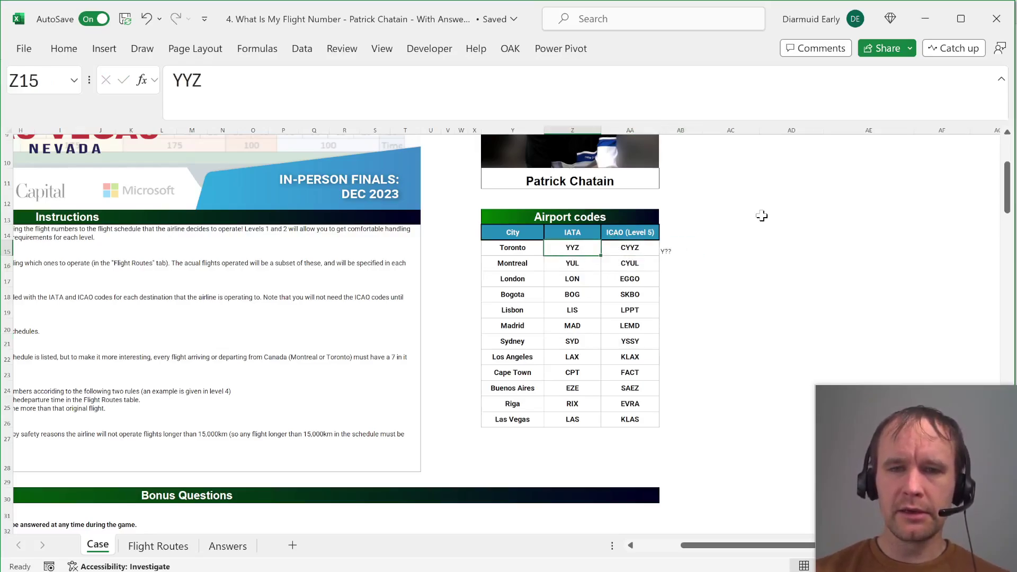
- Compare the Toronto and Montreal codes with the Sydney codes SYD and YSSY against the Y?? pattern
click(674, 250)
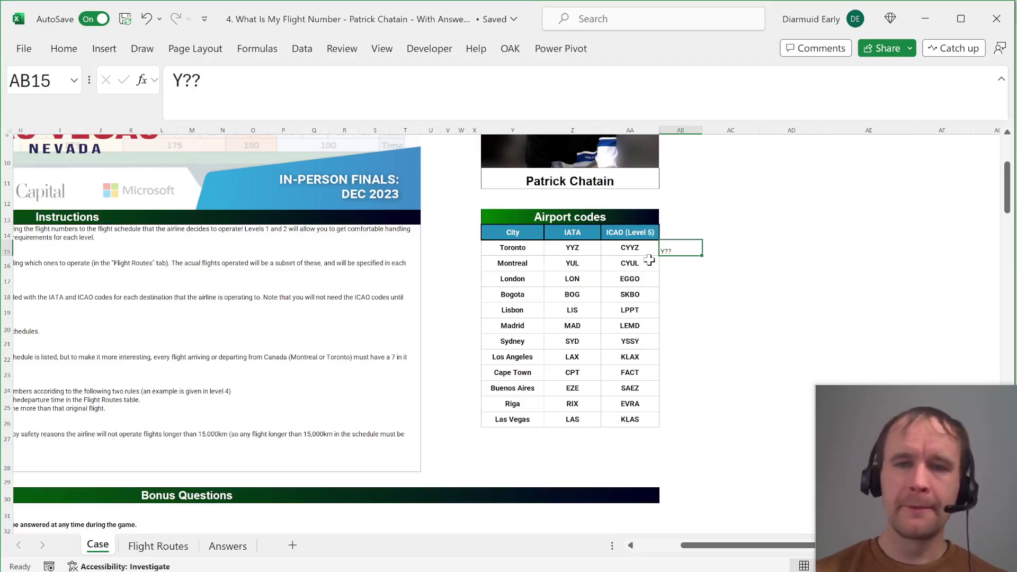
click(633, 249)
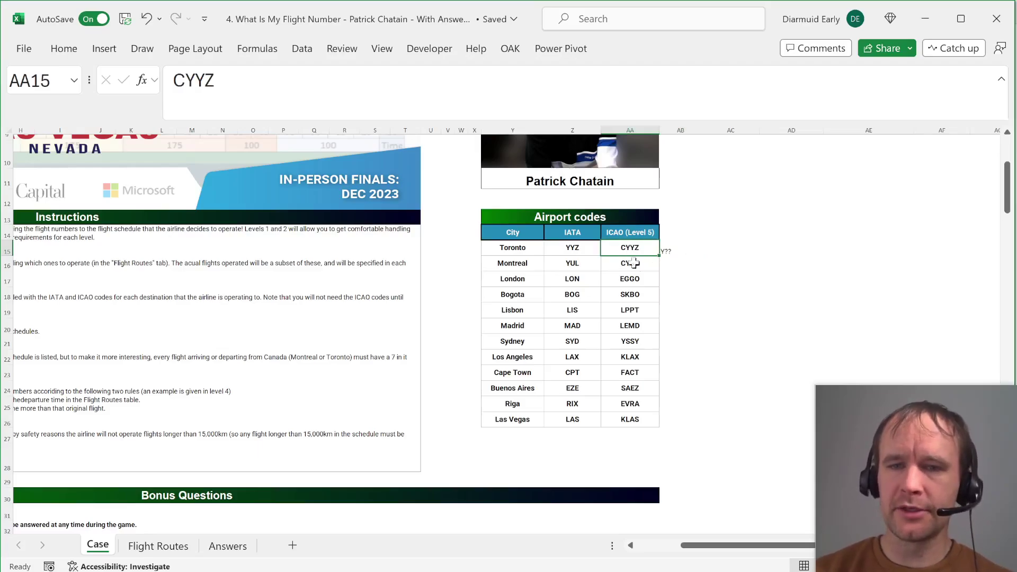
click(633, 263)
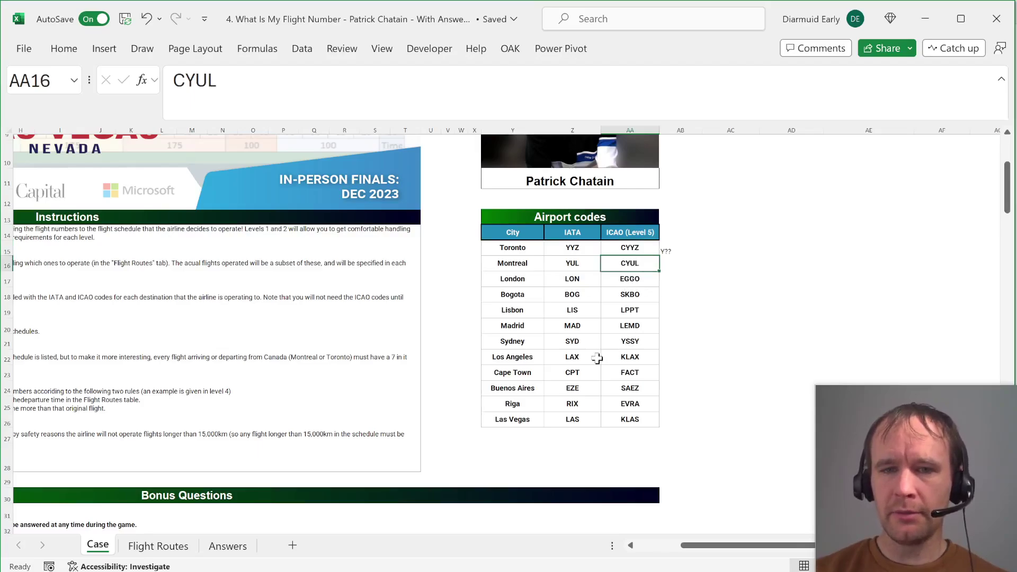
drag(583, 344, 621, 345)
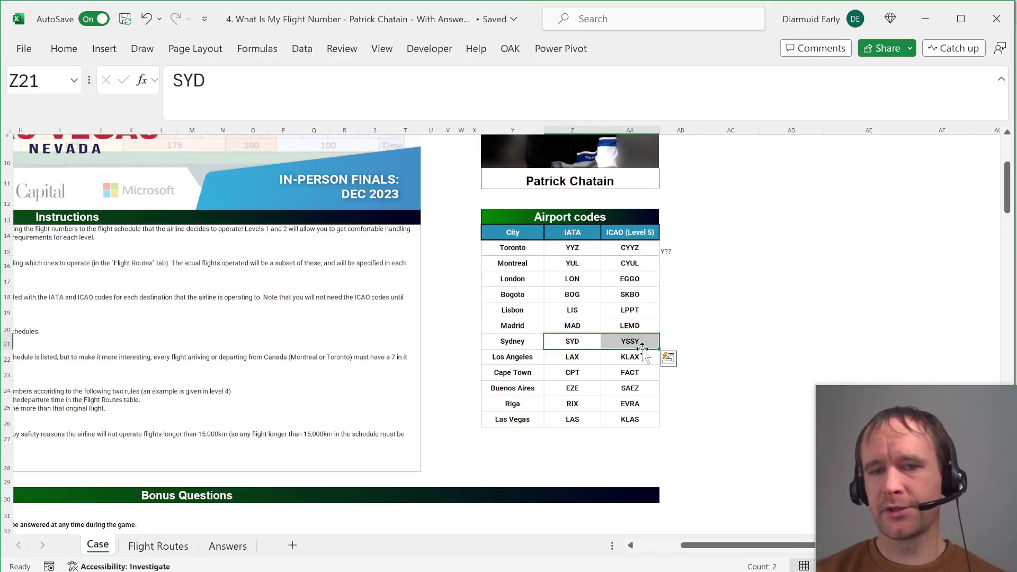
click(624, 344)
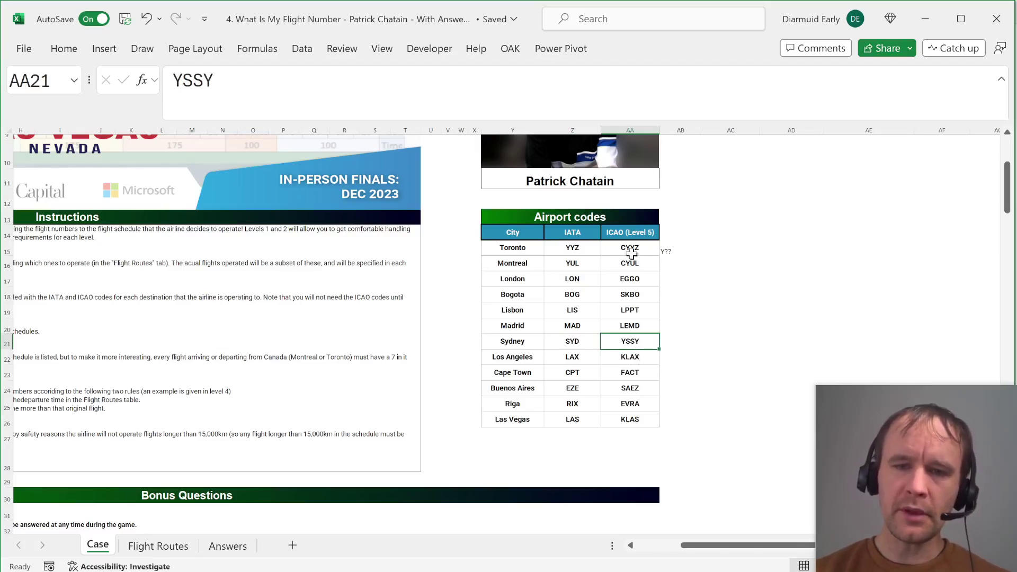
drag(593, 250, 614, 263)
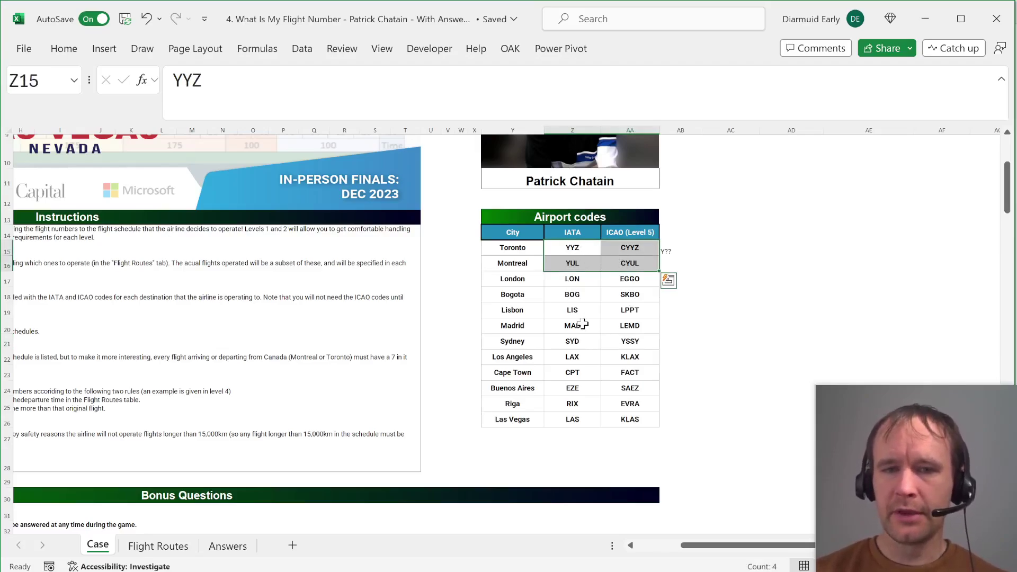
drag(581, 340, 632, 347)
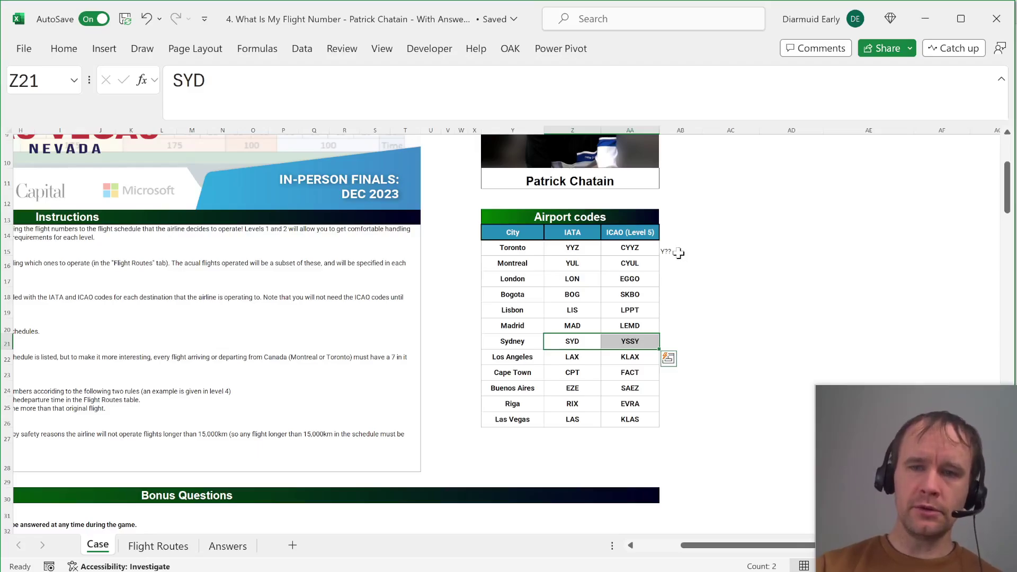
click(675, 250)
text(=)
key(Escape)
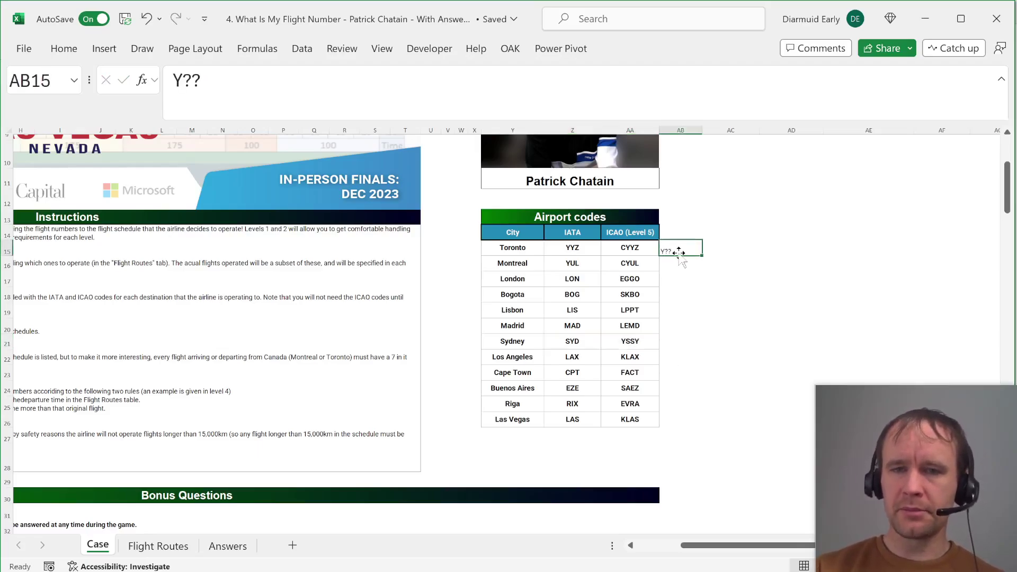
text(=countifs)
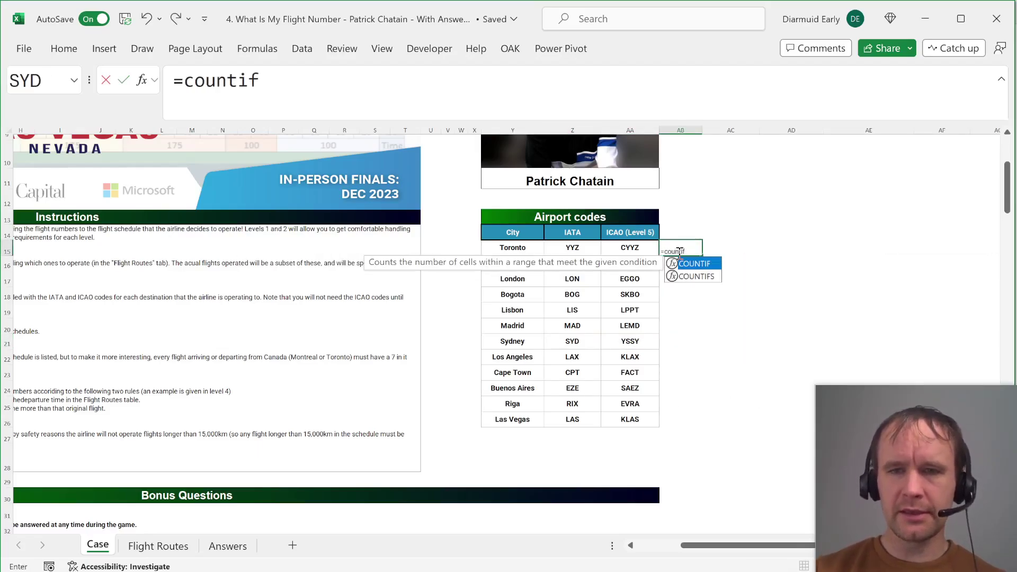
key(Tab)
key(Left)
key(Left)
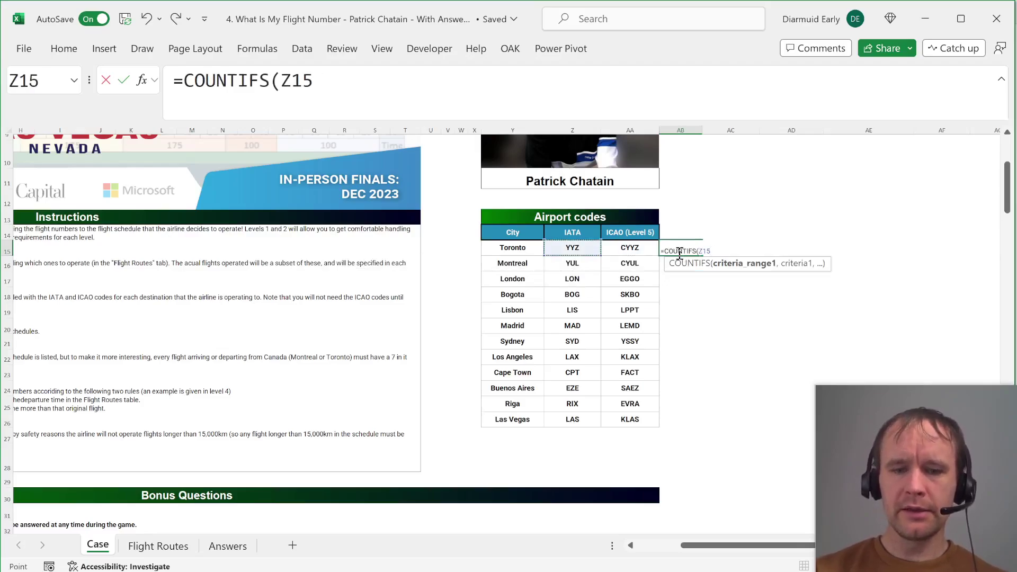
text(&)
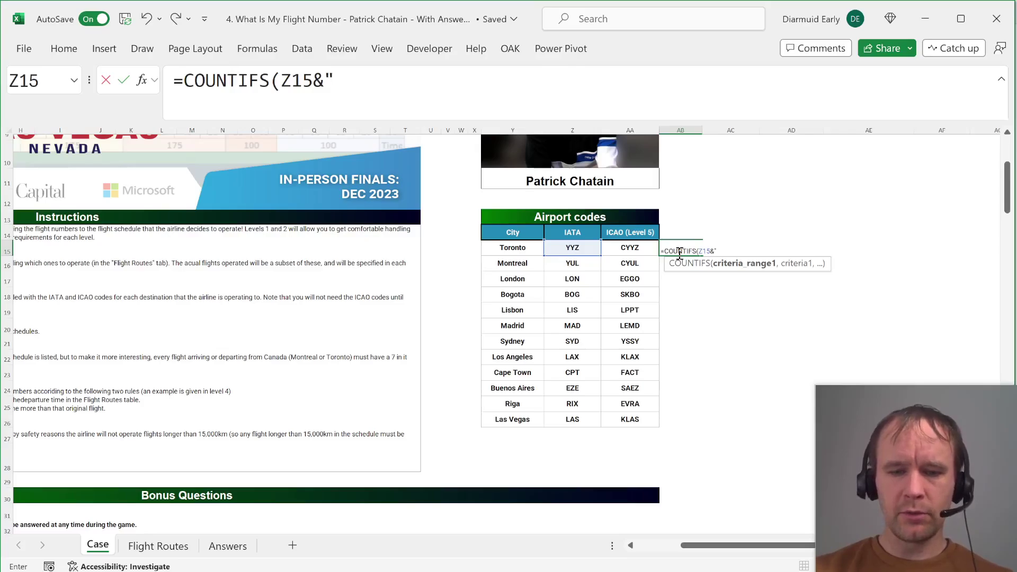
text("$)
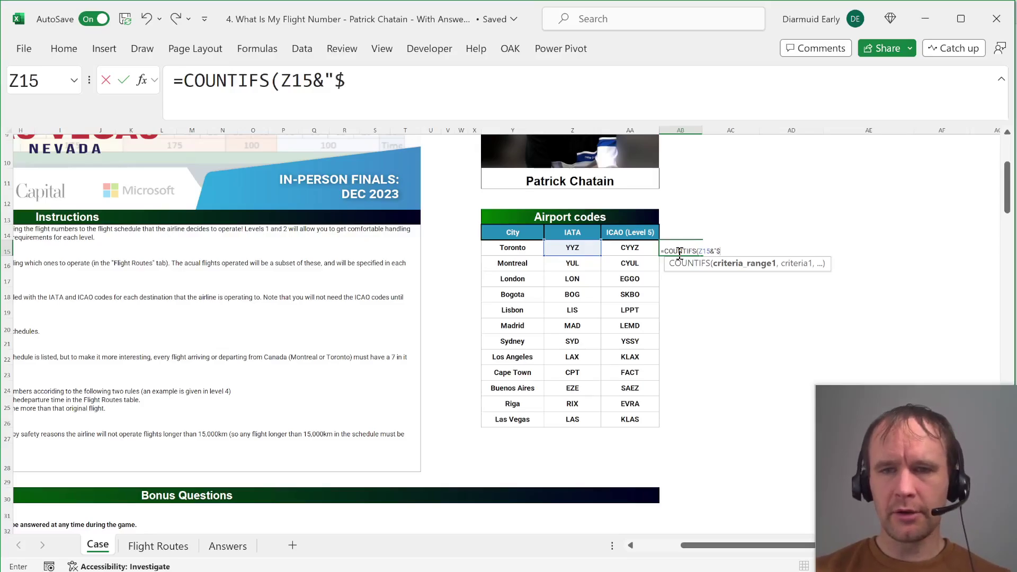
text(",)
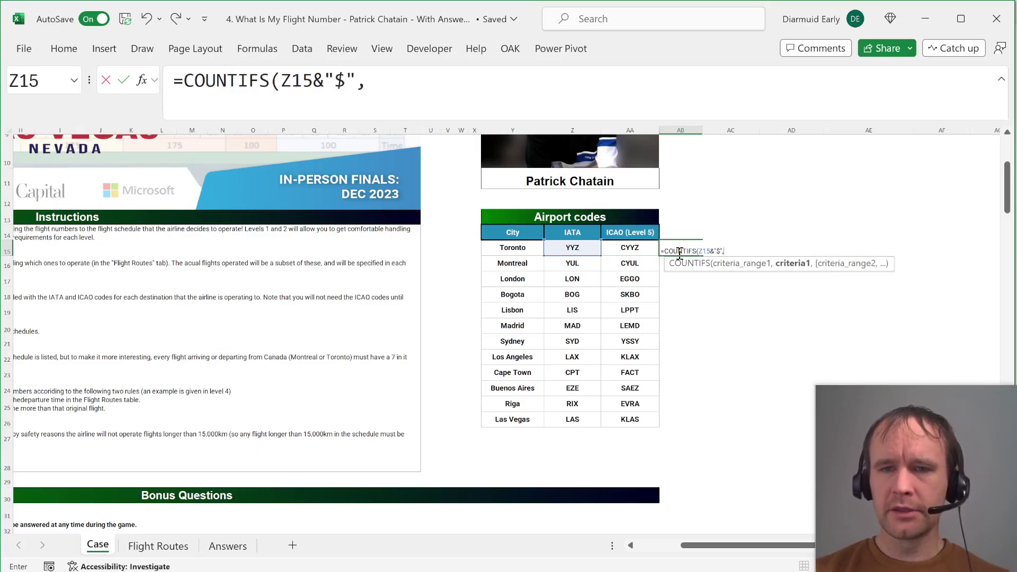
key(Escape)
- Replace the pattern in AB15 with the formula =SEARCH("Y??$",Z15&"$") to test Toronto's IATA code
text(=sear)
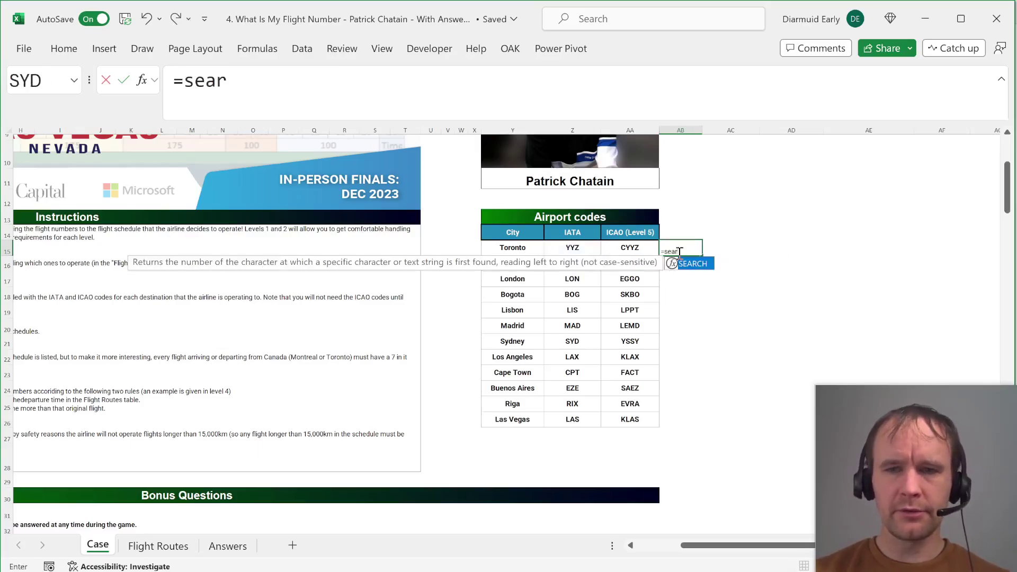
key(Tab)
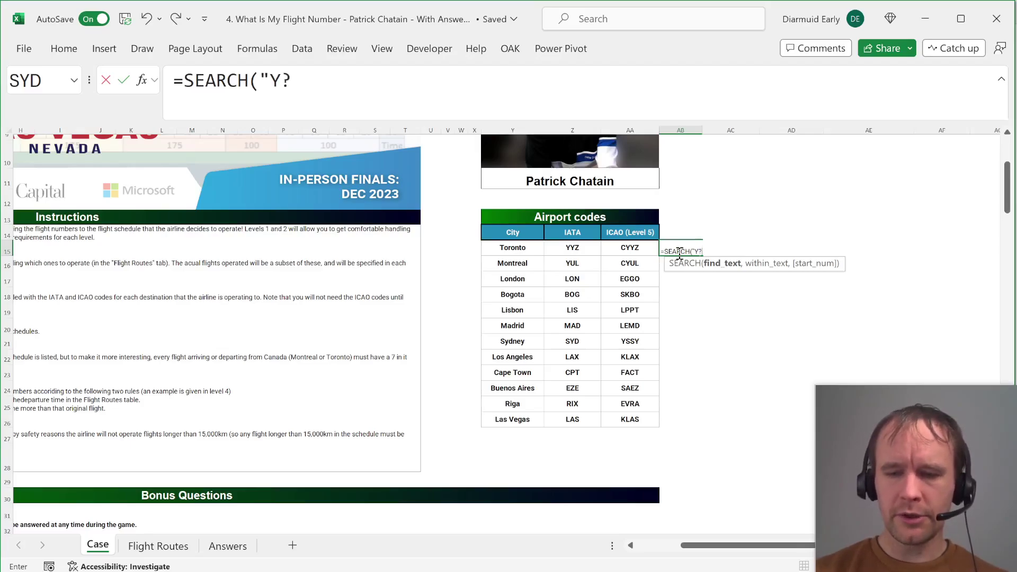
text("Y??$",)
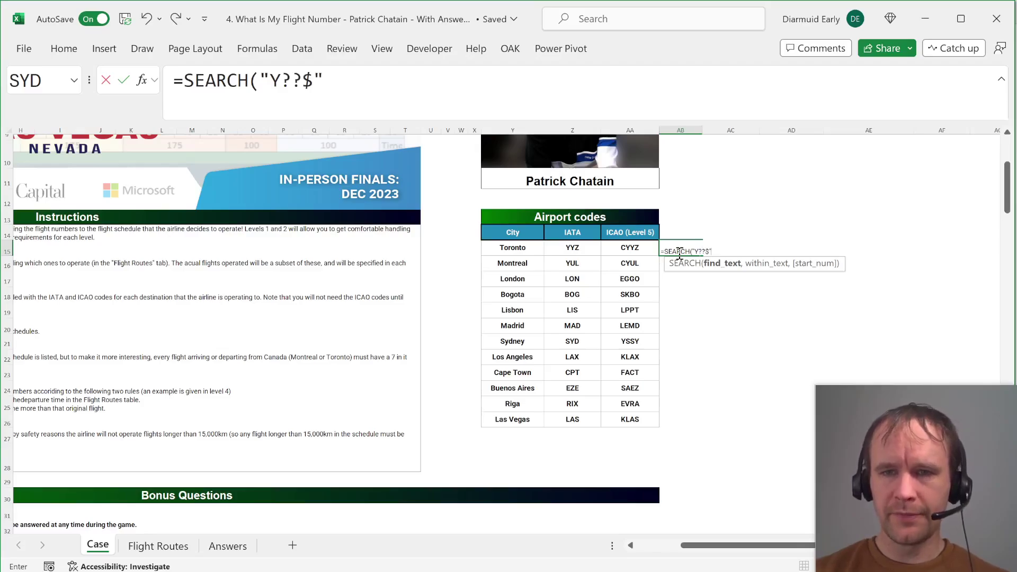
key(Left)
key(Left)
text(&)
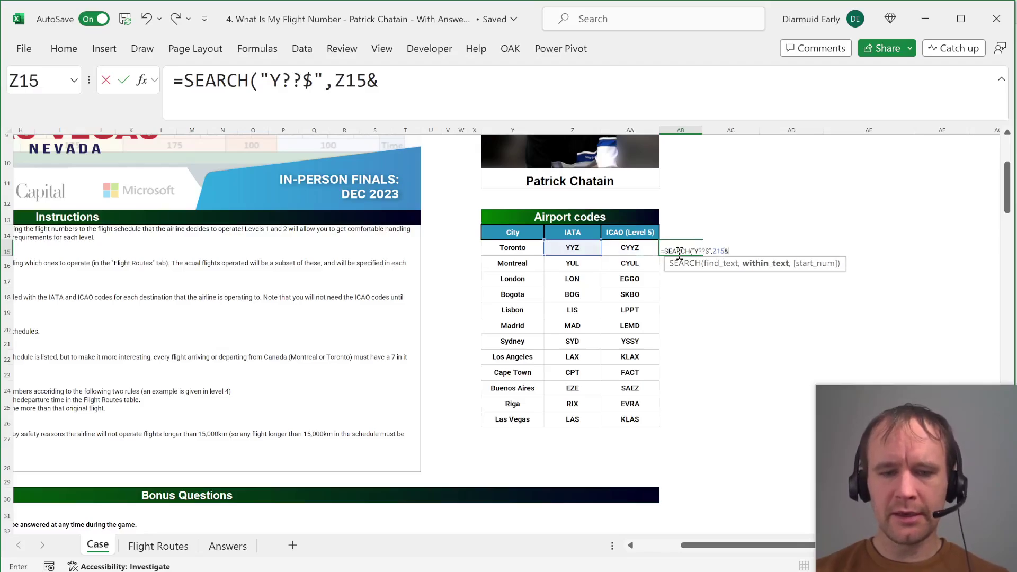
text("$")
key(Return)
key(Up)
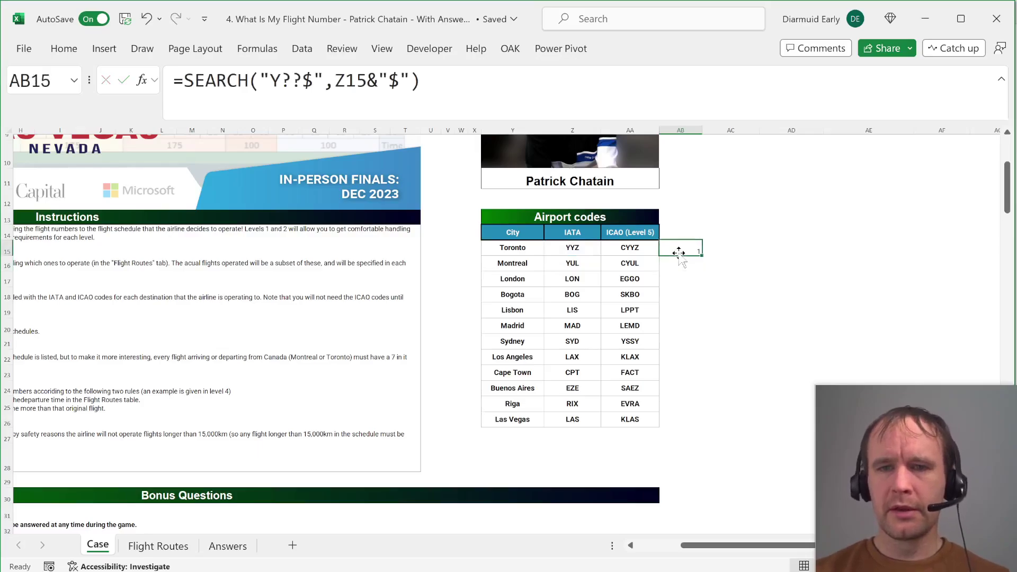
- Fill the SEARCH formula from AB15 across and down through AC26, and select the results for the non-Canadian airports
key(shift+Right)
key(ctrl+r)
key(shift+Down)
key(ctrl+d)
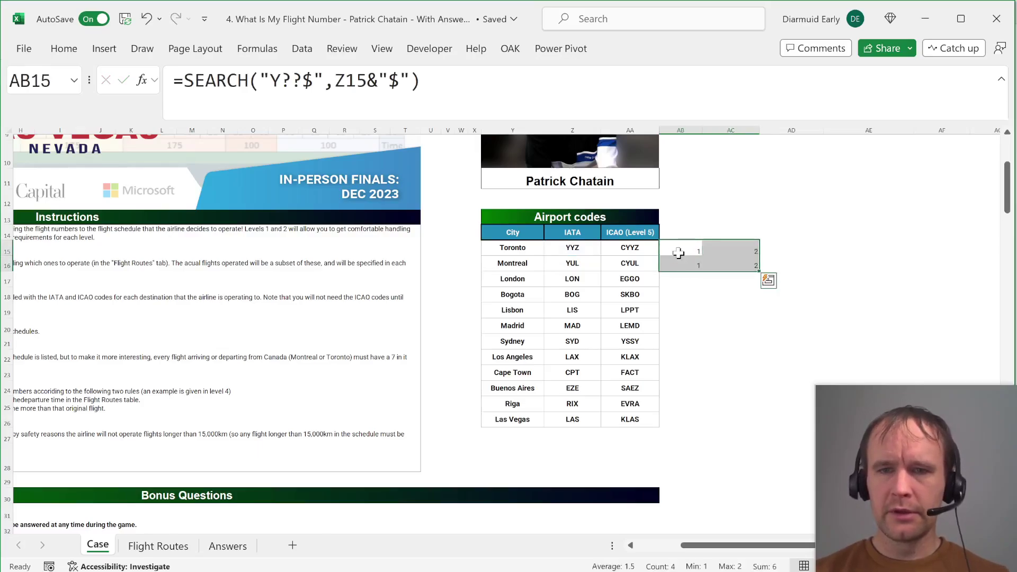
key(shift+Down)
key(shift+Down)
key(shift+Down)
key(shift+Down)
key(shift+Down)
key(shift+Down)
key(shift+Down)
key(shift+Down)
key(shift+Down)
key(shift+Down)
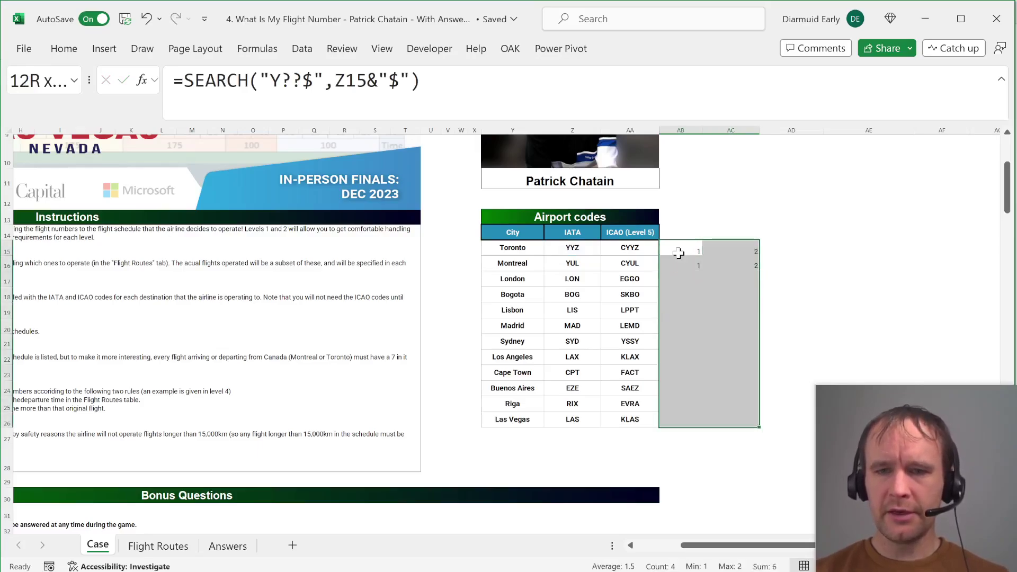
key(ctrl+d)
key(Down)
key(Down)
key(ctrl+shift+Down)
key(ctrl+shift+Right)
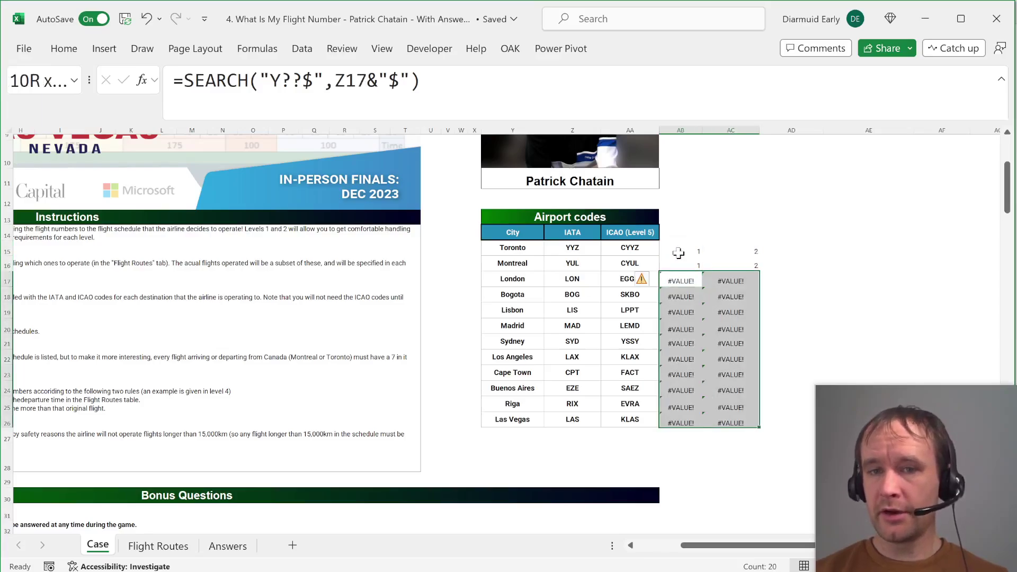
- Build a sample flight route in AE15 with =AA15&"-"&Z20, joining Toronto's ICAO code to Madrid's IATA code
click(679, 253)
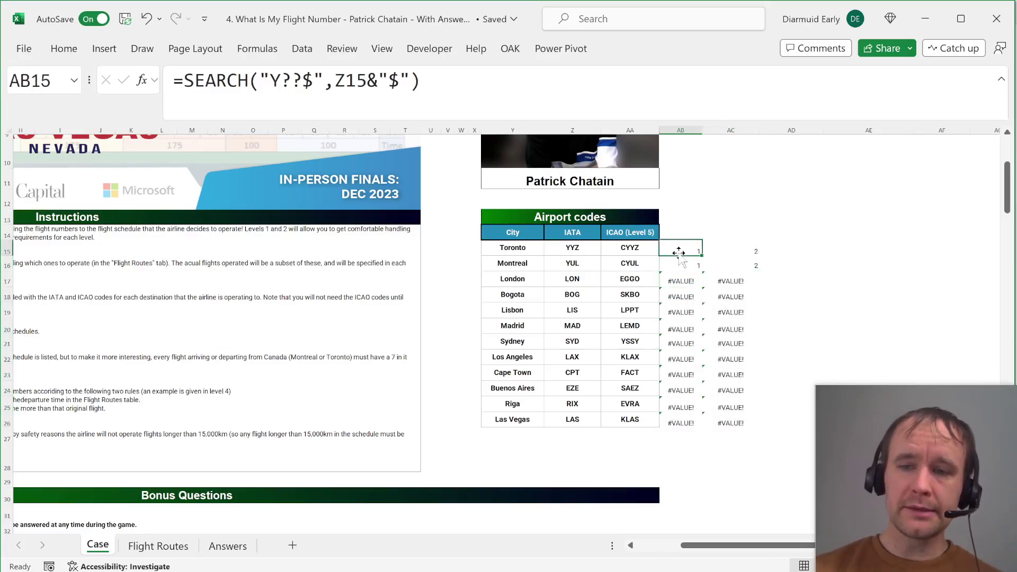
key(Right)
key(Right)
key(Right)
text(=)
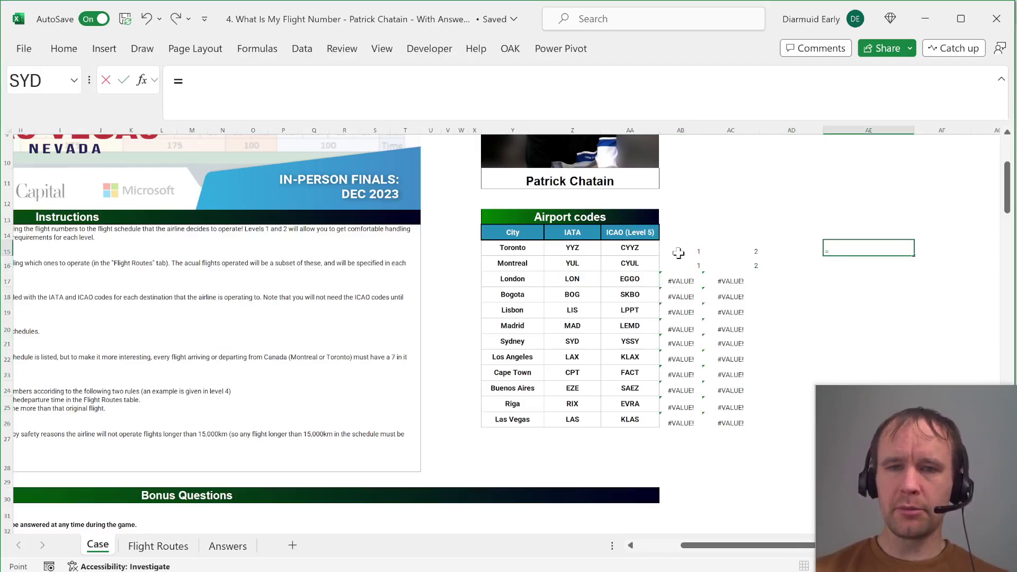
key(Left)
key(Left)
key(Left)
key(Left)
text(&")
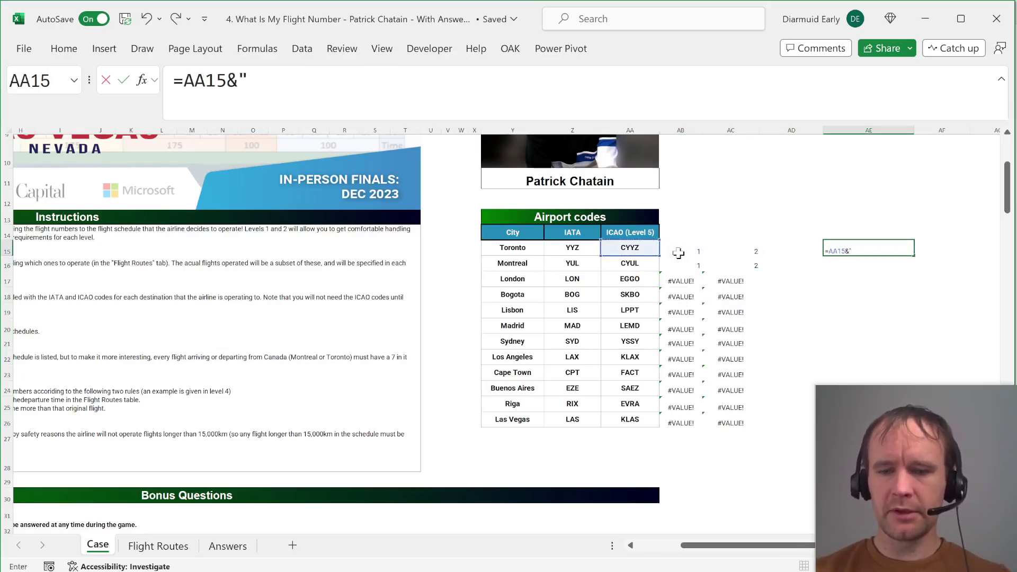
text(-")
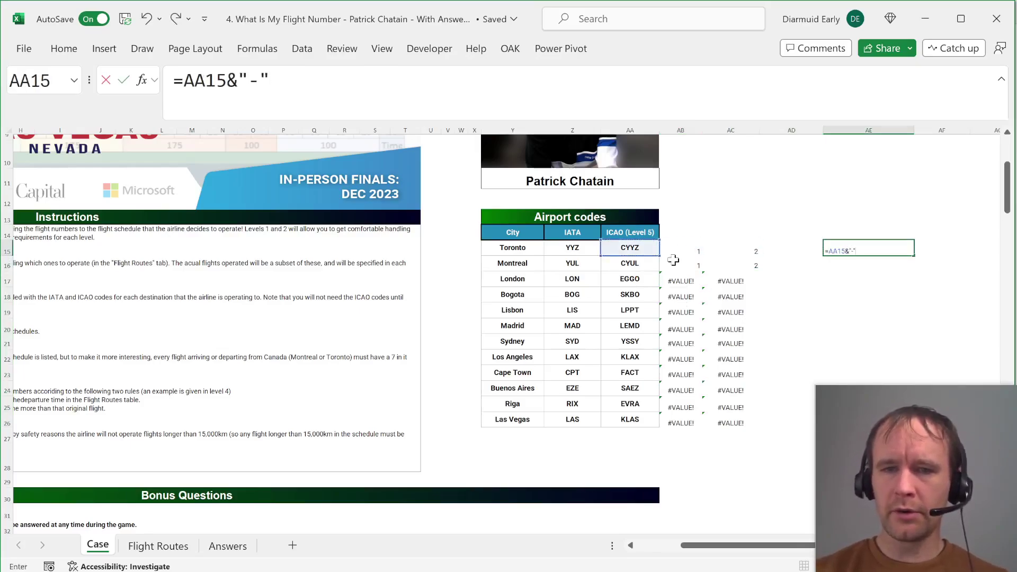
click(578, 325)
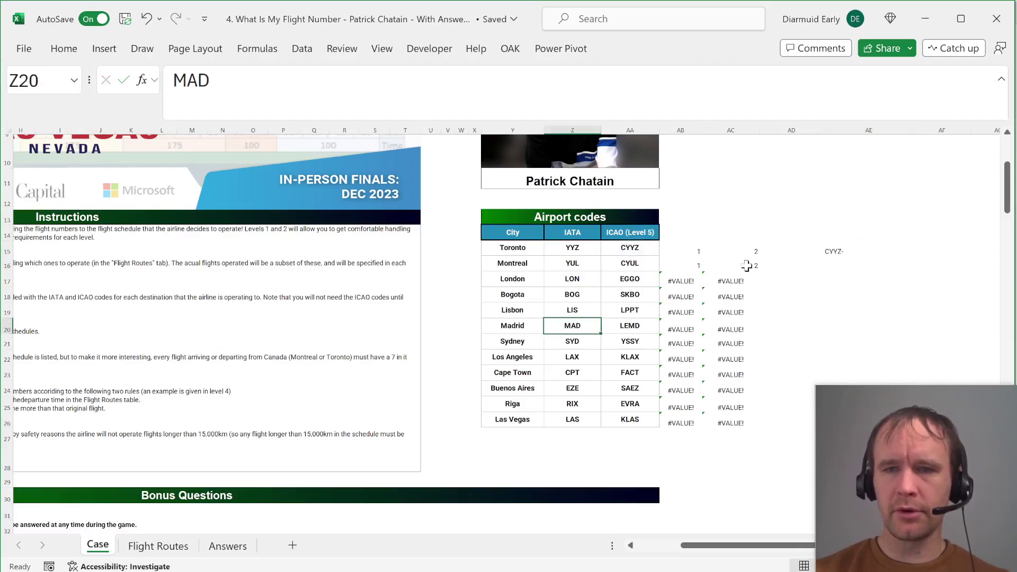
click(849, 256)
key(F2)
text(&"-"&)
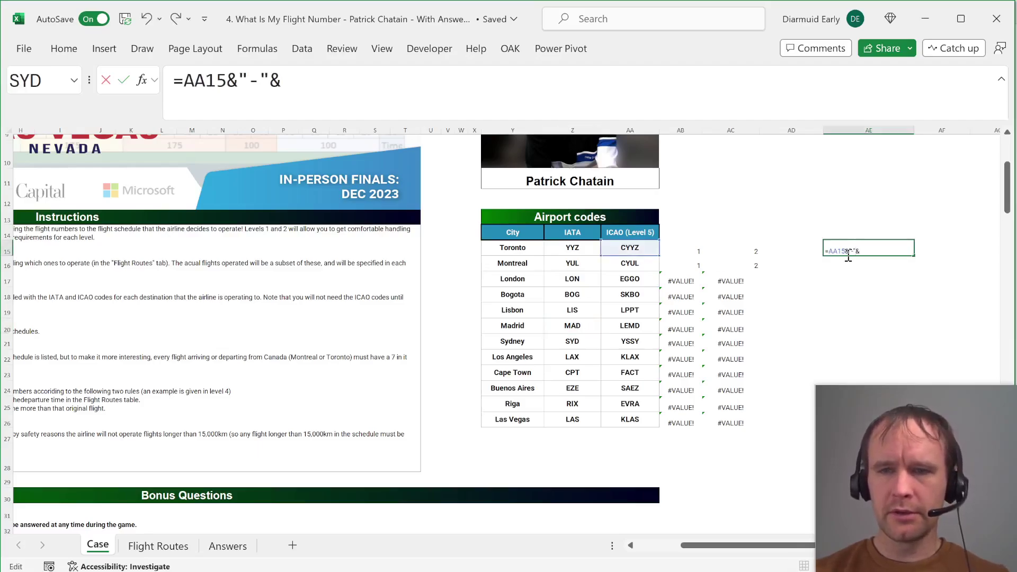
click(575, 324)
key(Return)
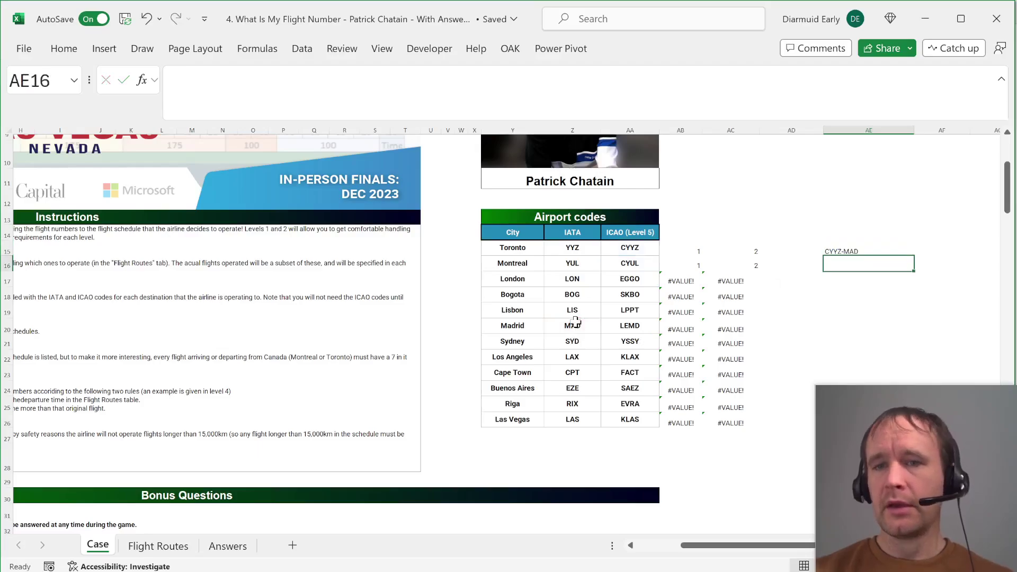
- Replace both $ end markers in AB15's formula with hyphens, making it =SEARCH("Y??-",Z15&"-")
key(Up)
key(Left)
key(Left)
key(Left)
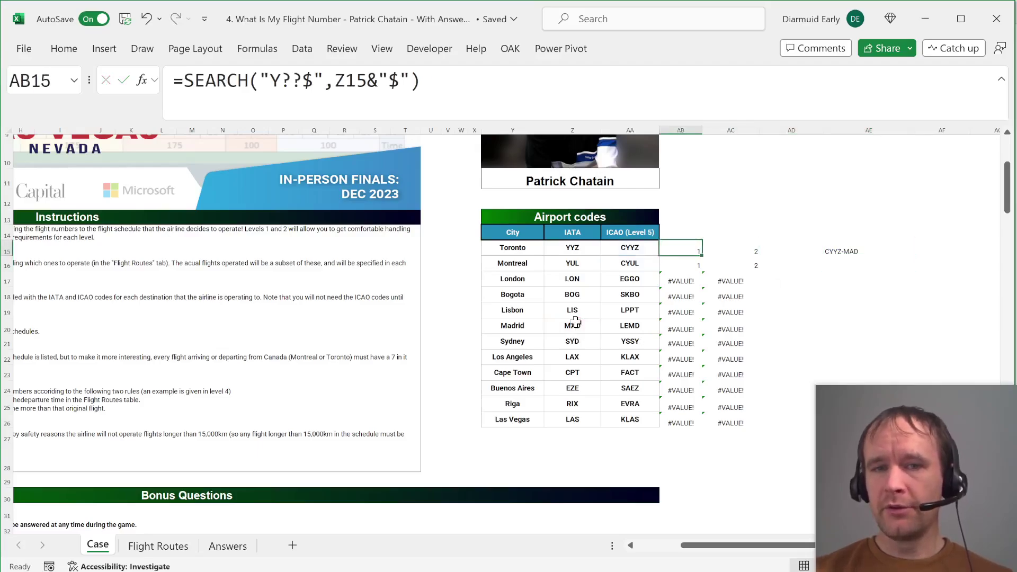
double_click(309, 80)
click(309, 81)
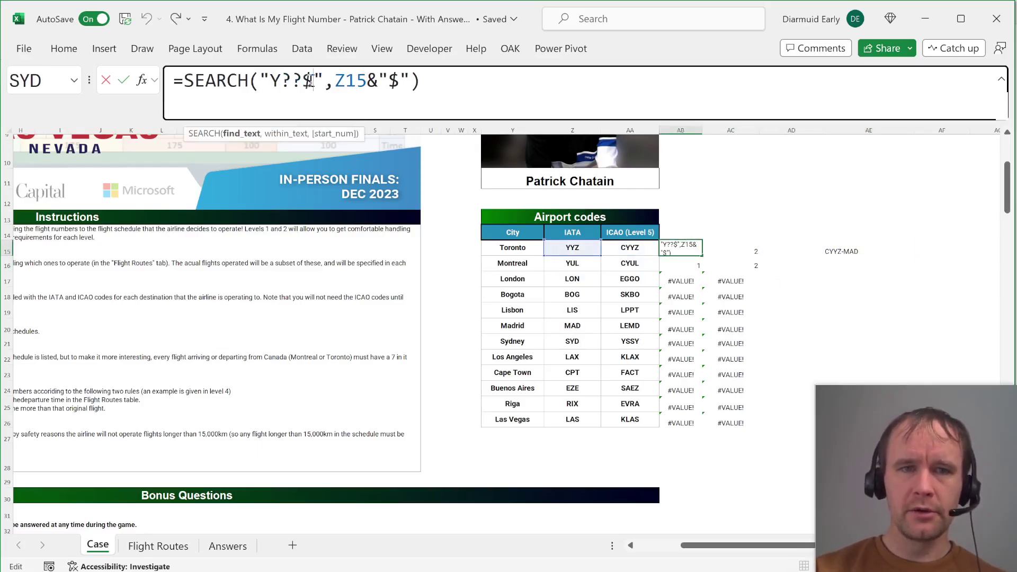
key(BackSpace)
text(-)
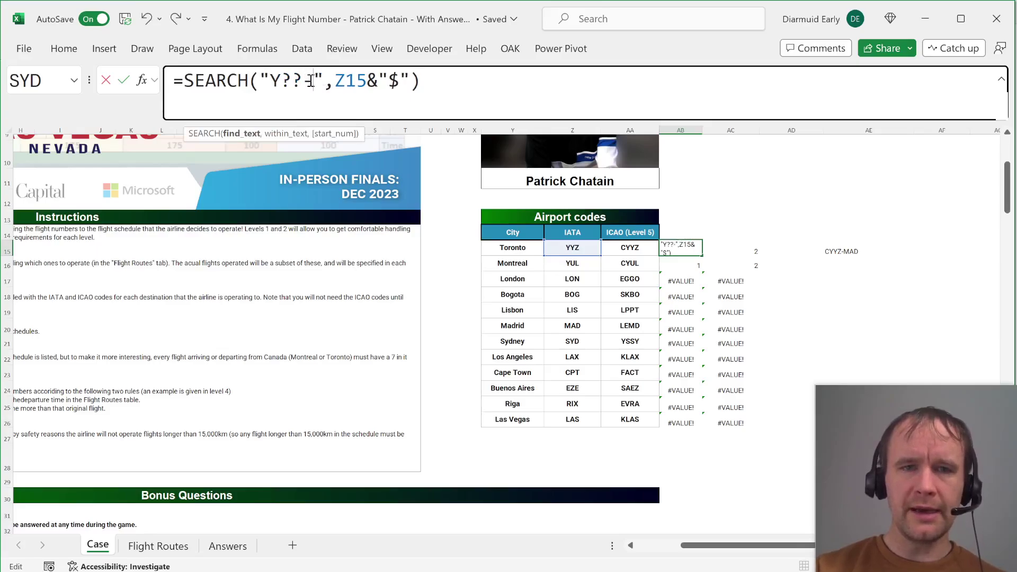
click(398, 80)
key(BackSpace)
text(-)
key(Return)
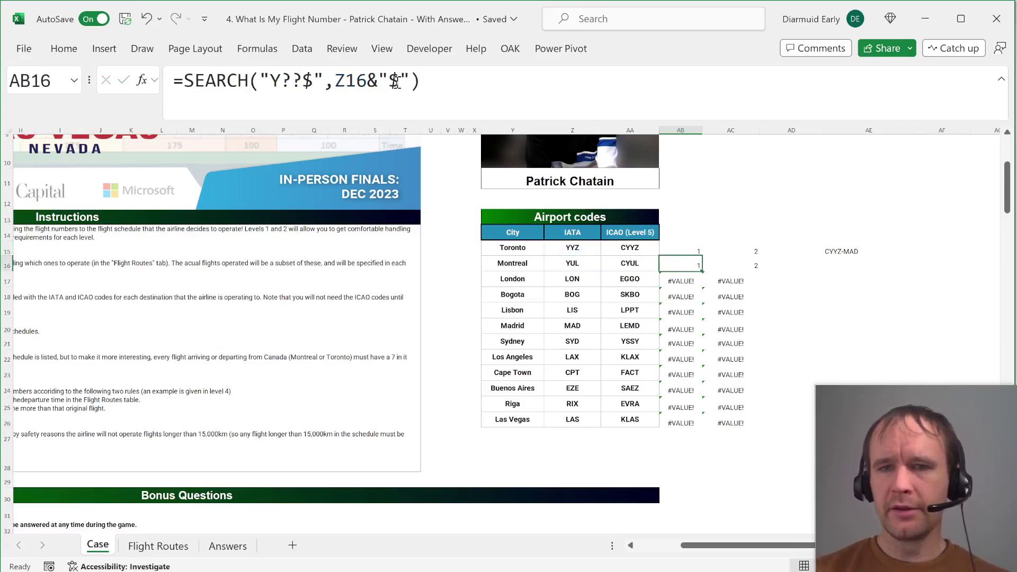
- Wrap the search in ISNUMBER and enter =ISNUMBER(SEARCH("Y??-",Z15&"-")) throughout AB15:AC26, then select the Toronto and Montreal results
key(Up)
key(ctrl+shift+Down)
key(shift+Right)
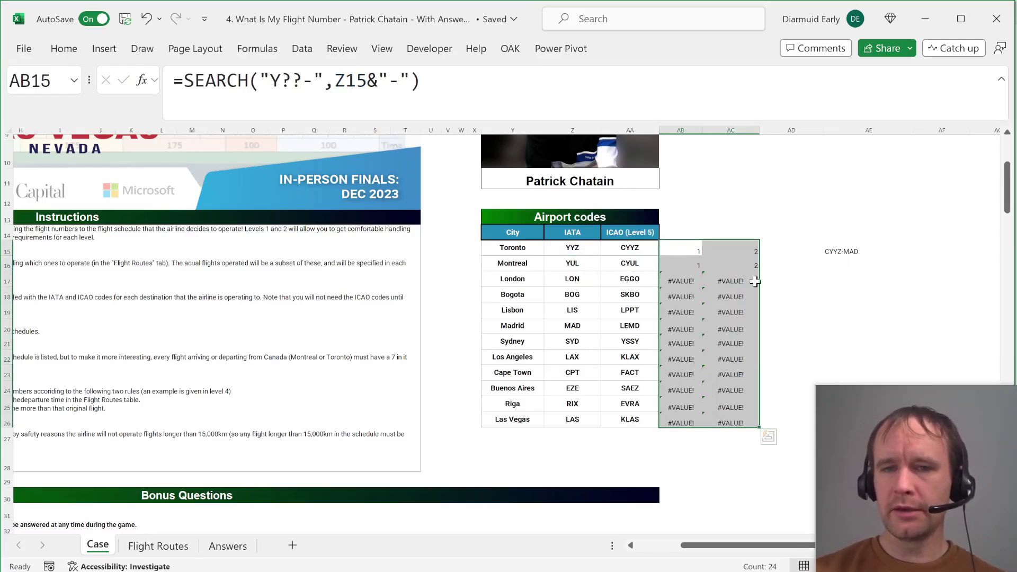
click(181, 79)
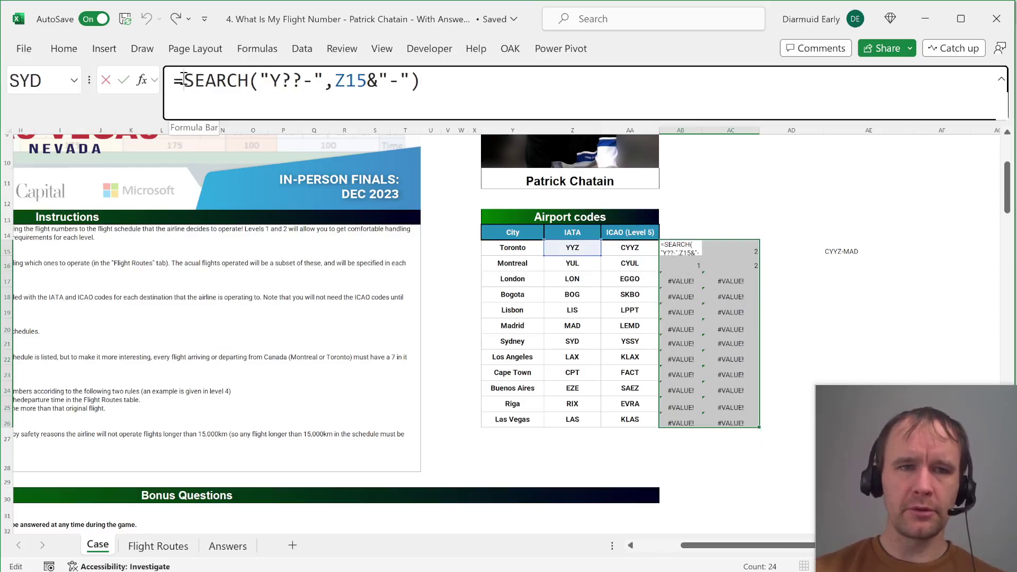
text(isna)
key(Tab)
key(BackSpace)
key(BackSpace)
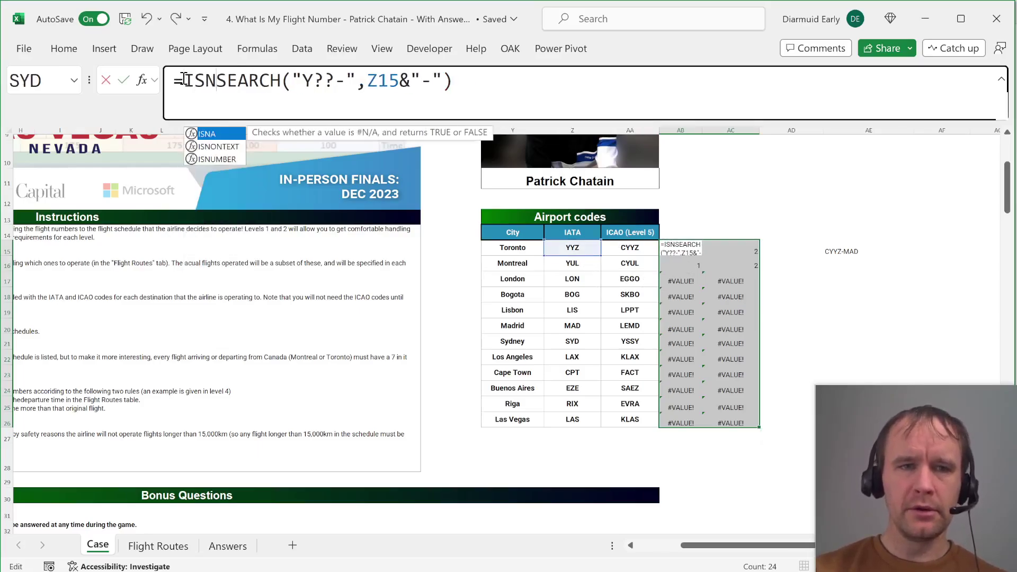
text(u)
key(Tab)
text())
key(ctrl+Return)
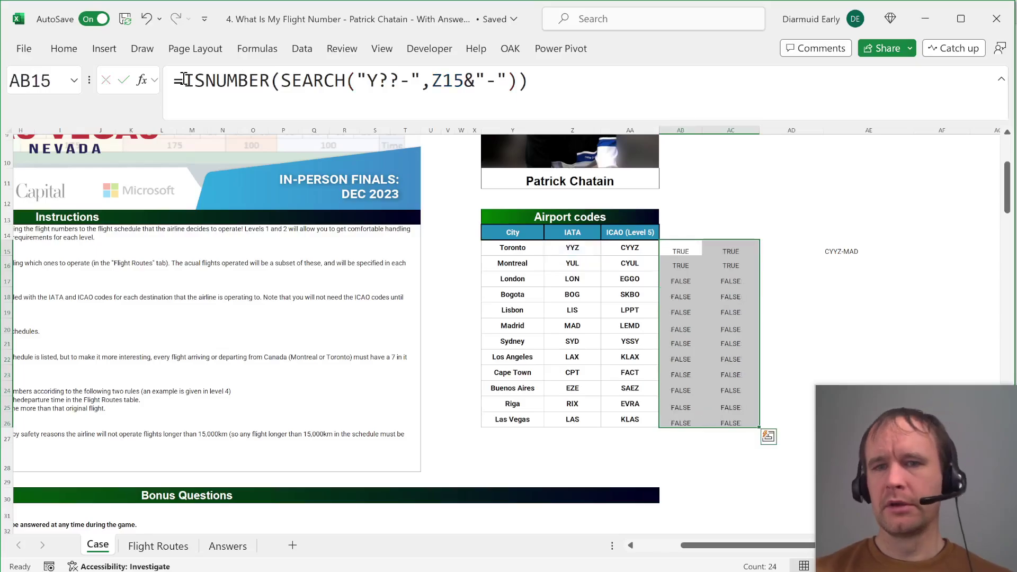
key(shift+Right)
key(shift+Down)
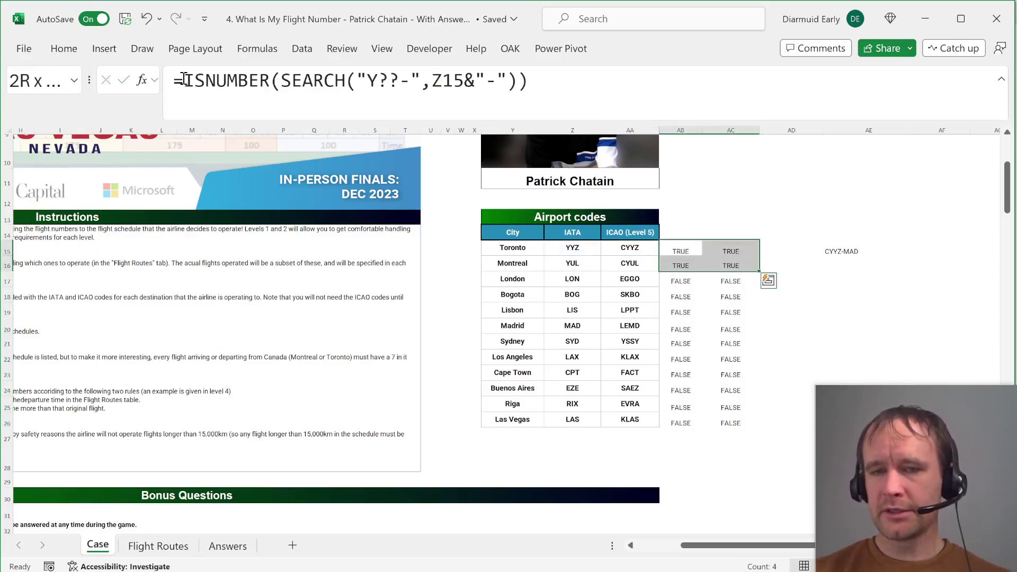
- Build a second sample route in AE16 with =Z20&"-"&AA19, joining Madrid's IATA code to Lisbon's ICAO code
key(Down)
key(Right)
key(Right)
key(Right)
key(Down)
key(Up)
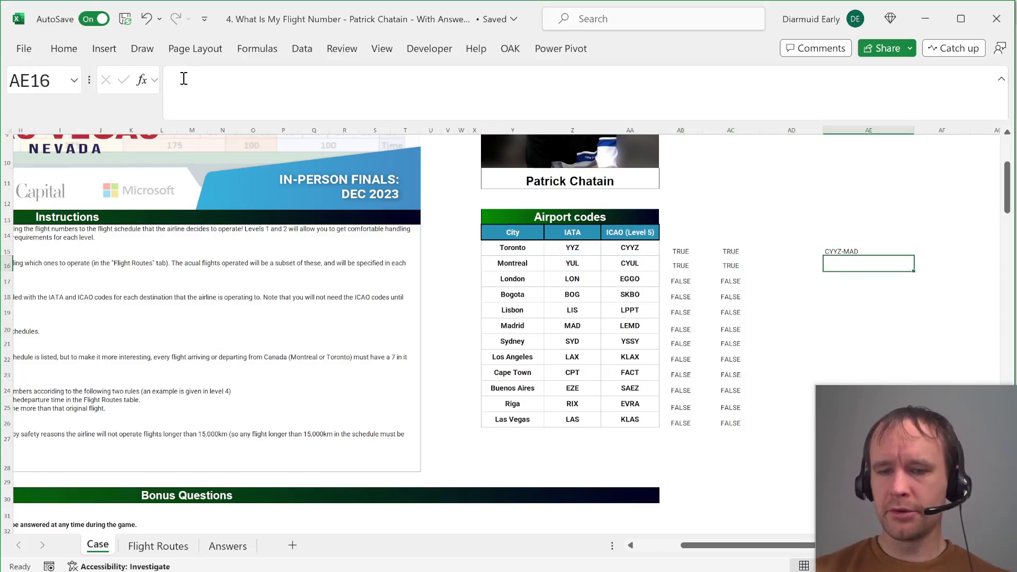
text(=)
click(576, 327)
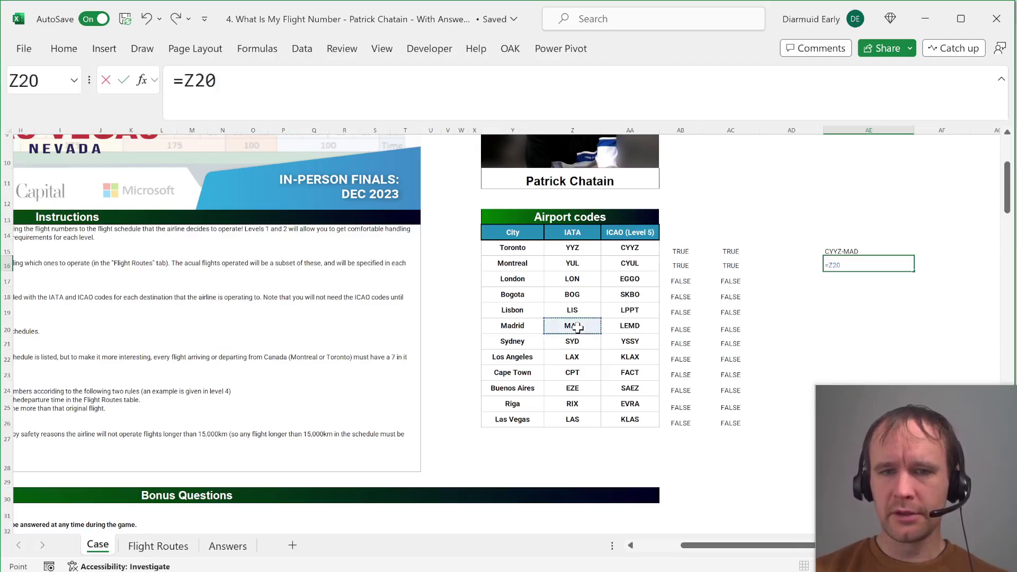
text(&"-)
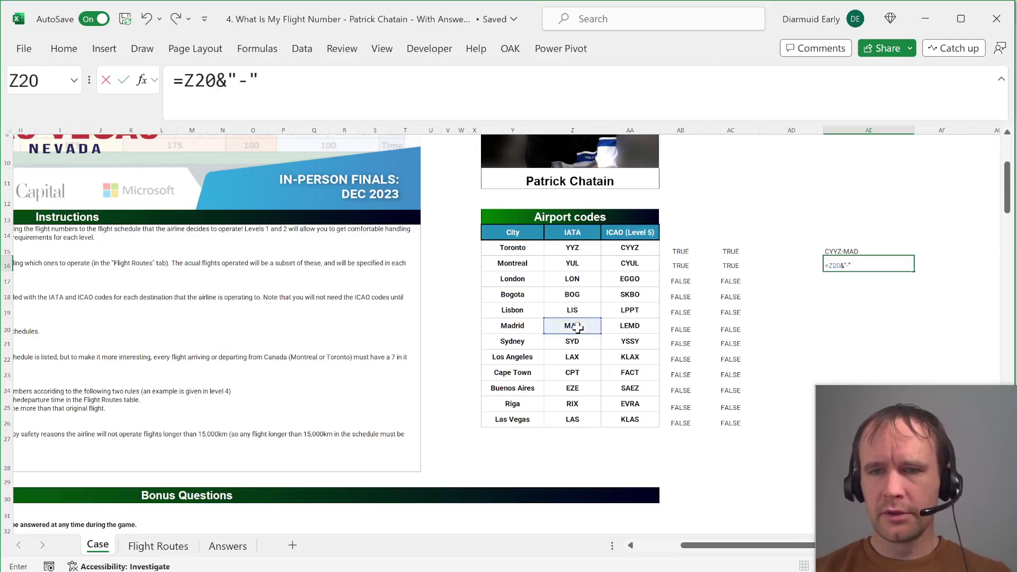
text("&)
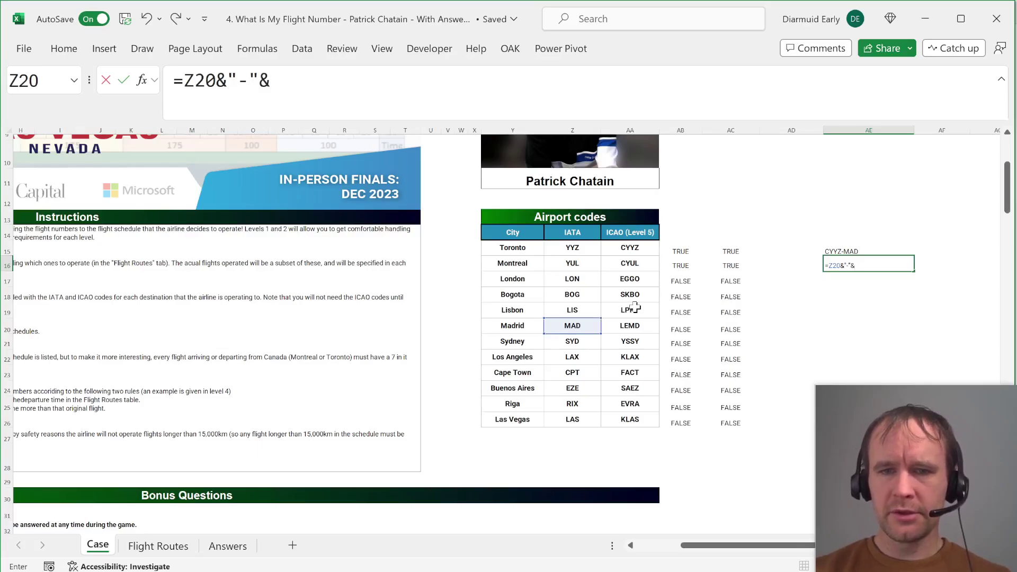
click(634, 307)
key(Return)
- Build a third sample route in AE17 with =Z15&"-"&Z16, joining the IATA codes of Toronto and Montreal
key(Up)
key(Down)
text(=)
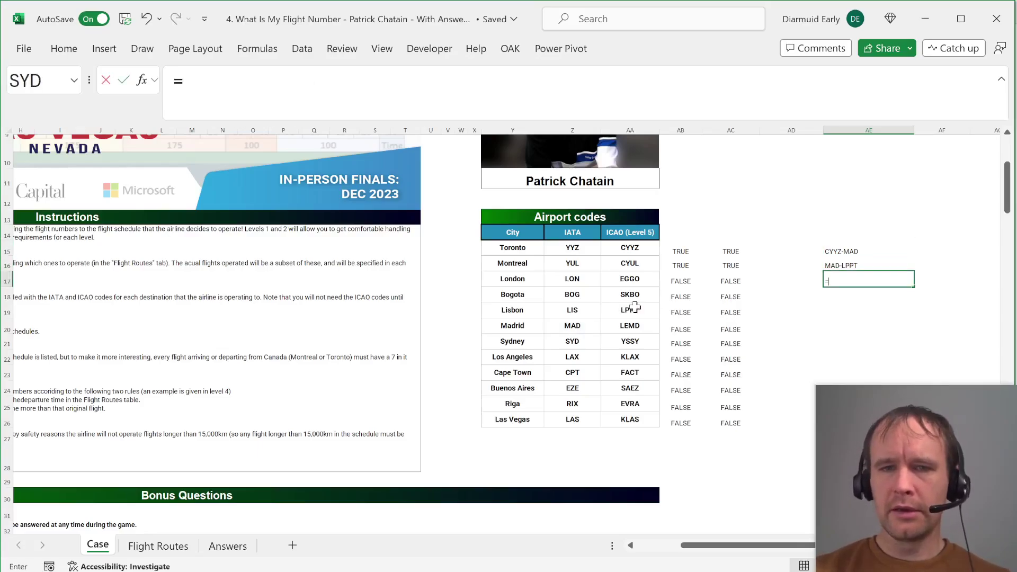
click(586, 247)
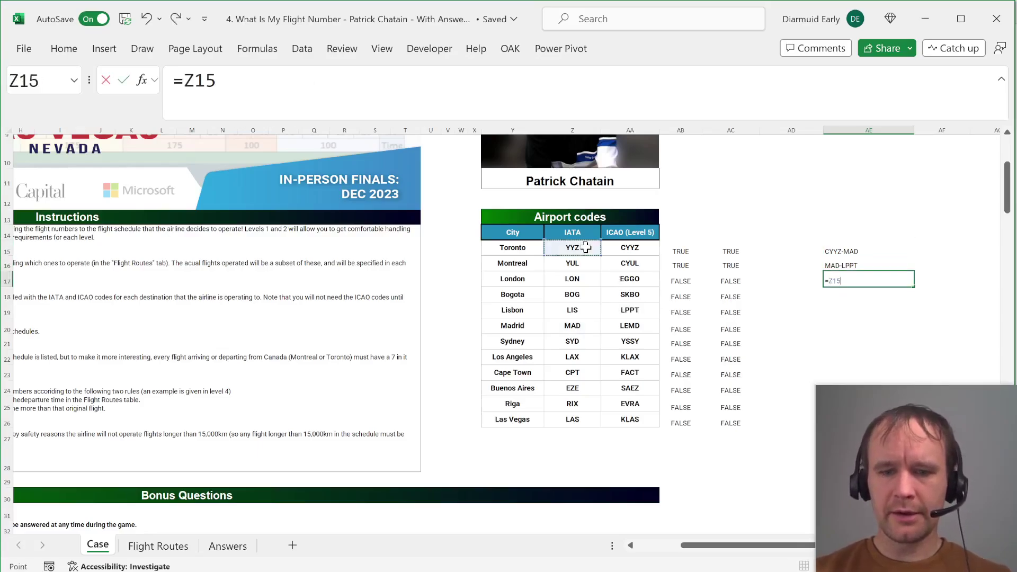
text(&"-"&)
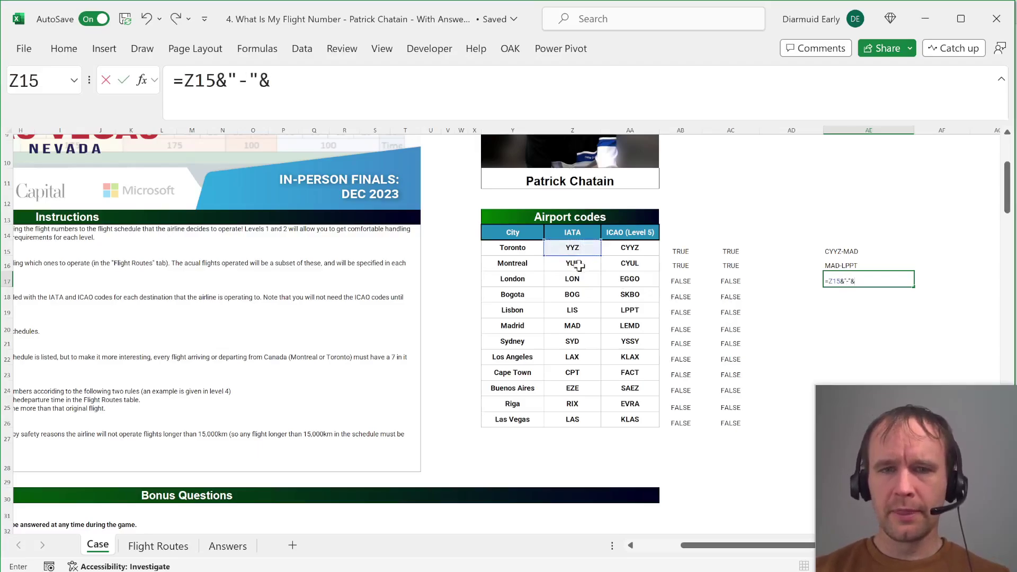
click(578, 264)
key(ctrl+Return)
- Copy AB15's wildcard test into AG15 so it reads =ISNUMBER(SEARCH("Y??-",AE15&"-")) for the first sample route
key(Up)
key(Up)
key(Left)
key(Left)
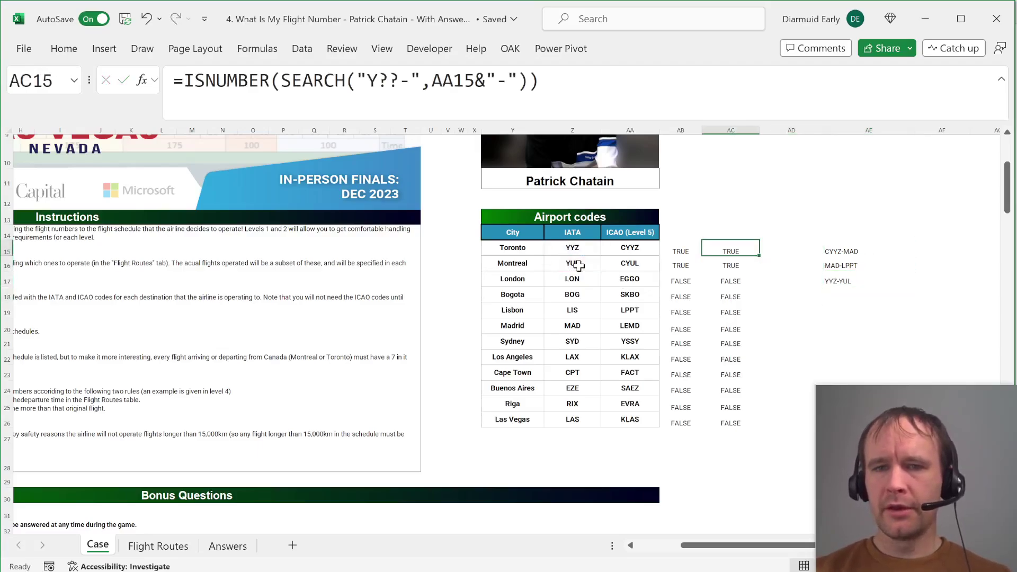
key(Left)
key(ctrl+c)
key(Right)
key(Right)
key(Right)
key(Right)
key(Right)
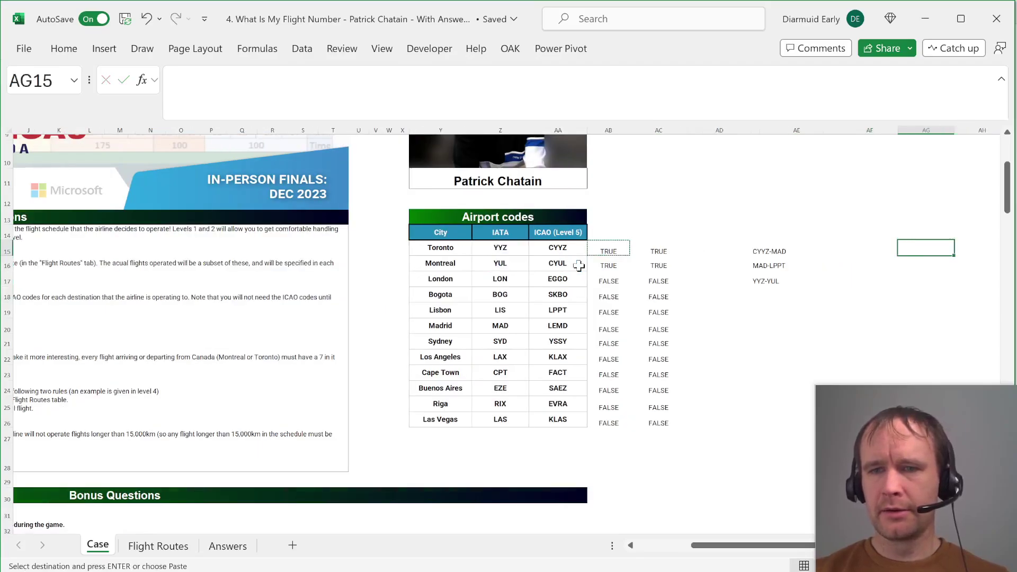
key(ctrl+v)
key(F2)
key(ctrl+Return)
- Fill the route test down into AG16 and AG17 for the other two sample routes
key(Down)
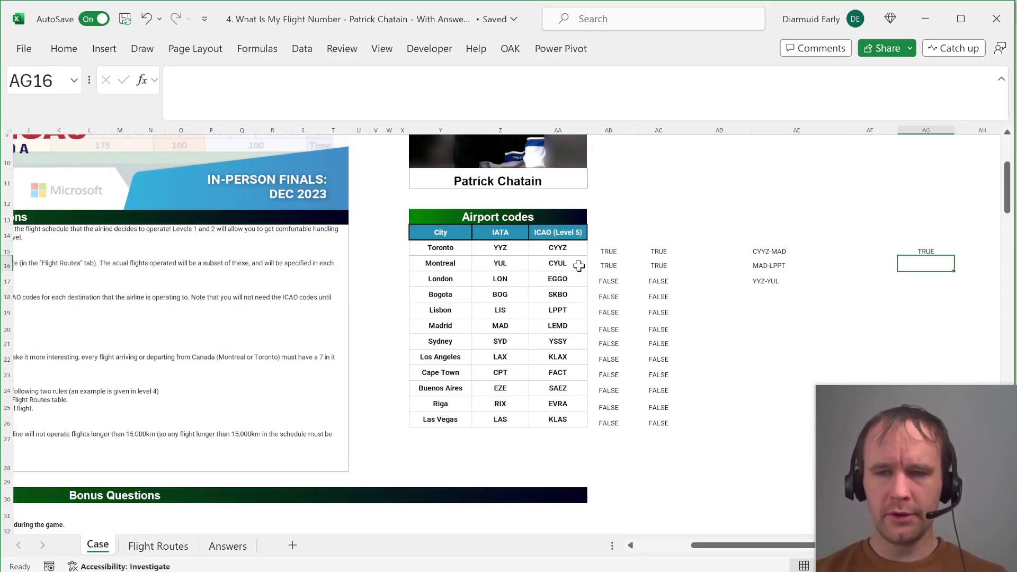
key(ctrl+d)
key(Down)
key(ctrl+d)
- Move the three route tests from AG15:AG17 to AF15:AF17, directly beside the sample routes
key(Up)
key(Up)
key(shift+Down)
key(shift+Down)
key(ctrl+x)
key(Left)
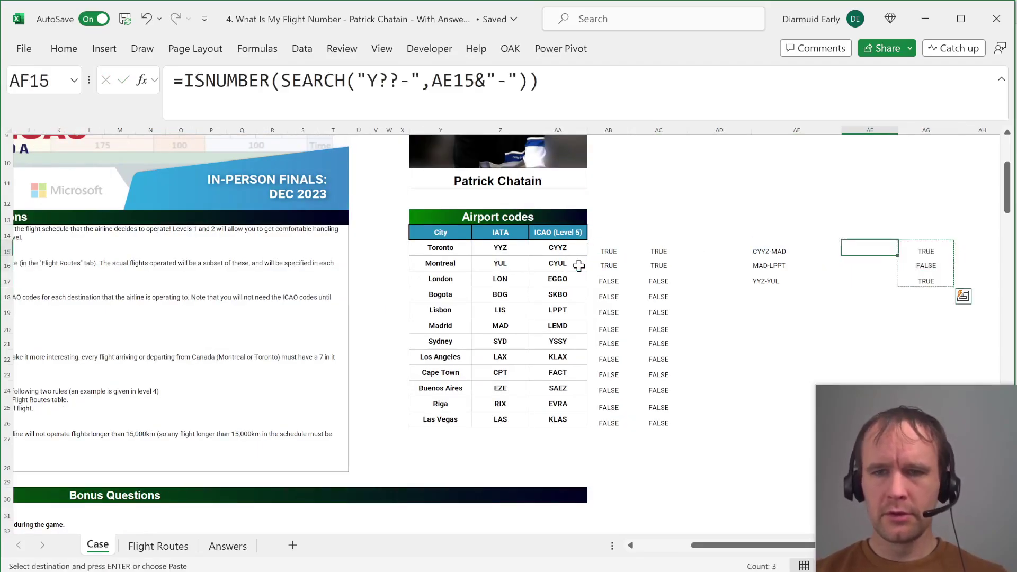
key(Left)
key(Right)
key(ctrl+v)
- Compare the three sample routes with the Toronto and Montreal codes, and examine the Y??- pattern in AF15's formula
key(Left)
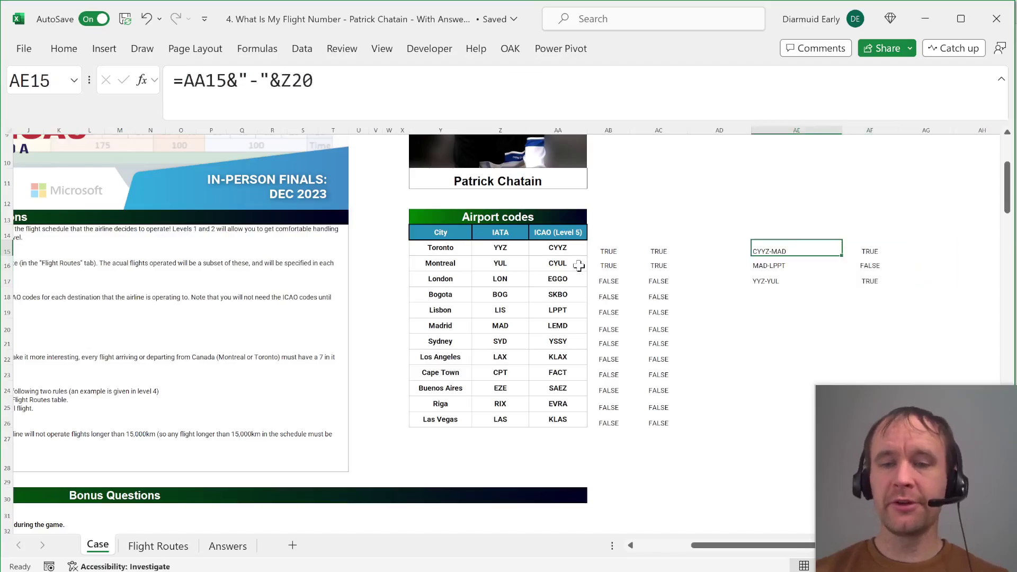
key(shift+Down)
key(shift+Down)
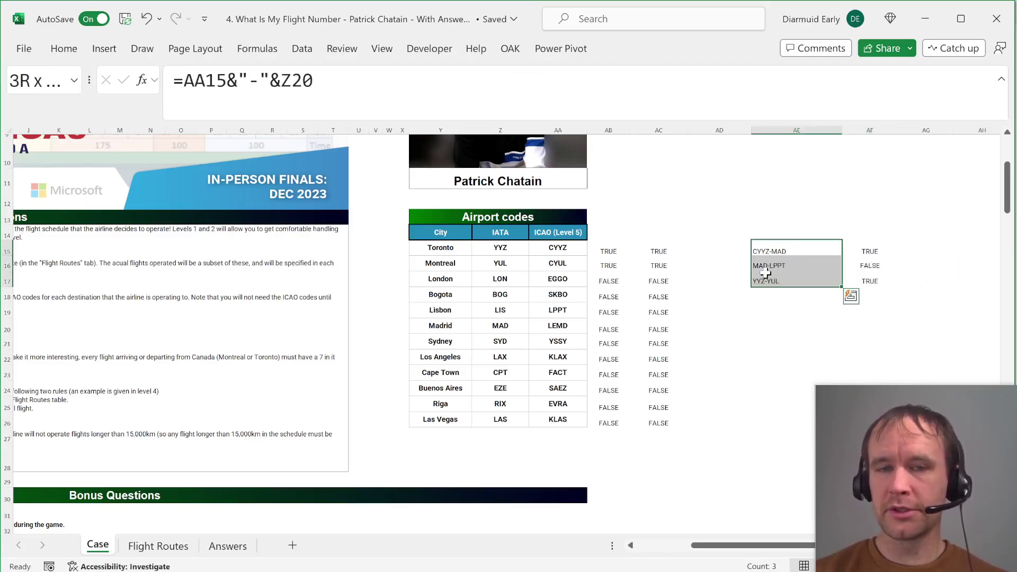
drag(489, 248, 547, 261)
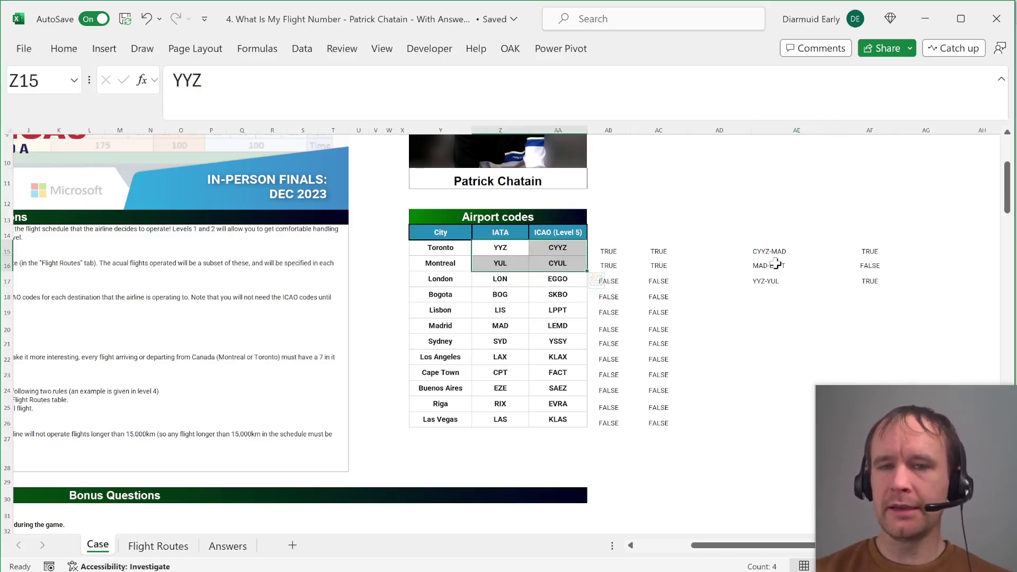
right_click(862, 253)
key(Escape)
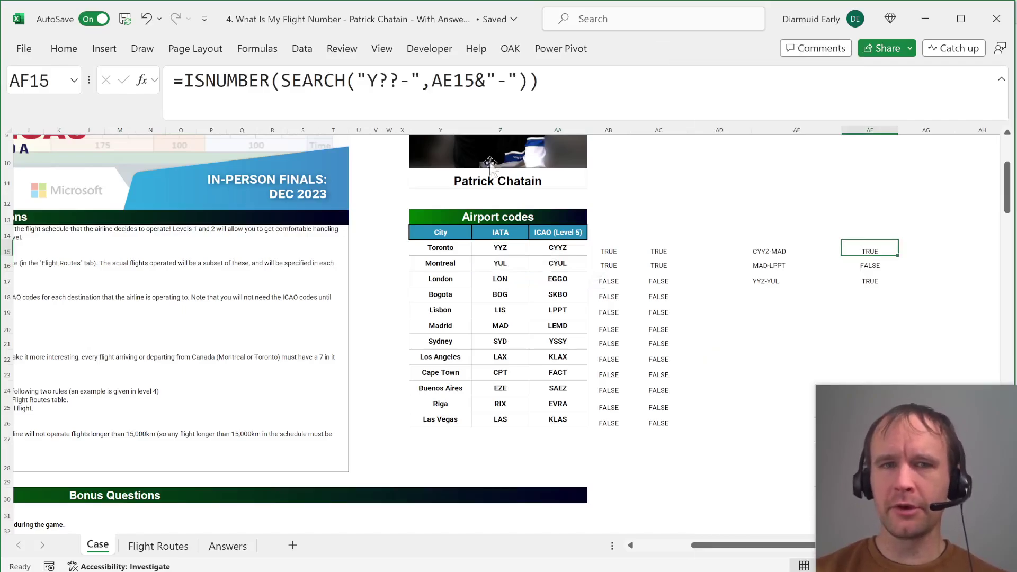
drag(366, 81, 397, 82)
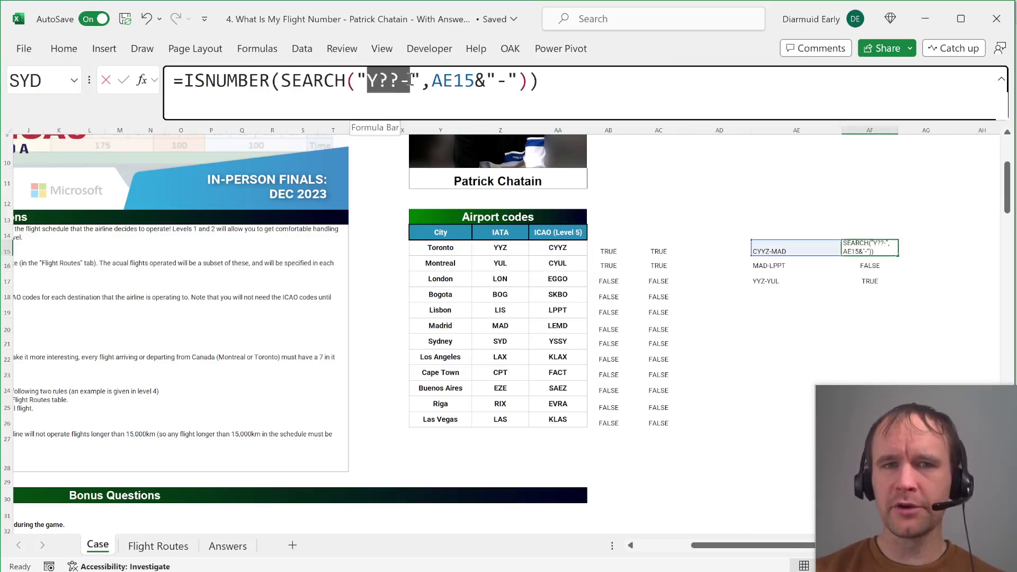
click(410, 80)
key(Escape)
- Review the complete IATA code list from Z15 down, followed by the complete ICAO code list from AA15 down
click(506, 250)
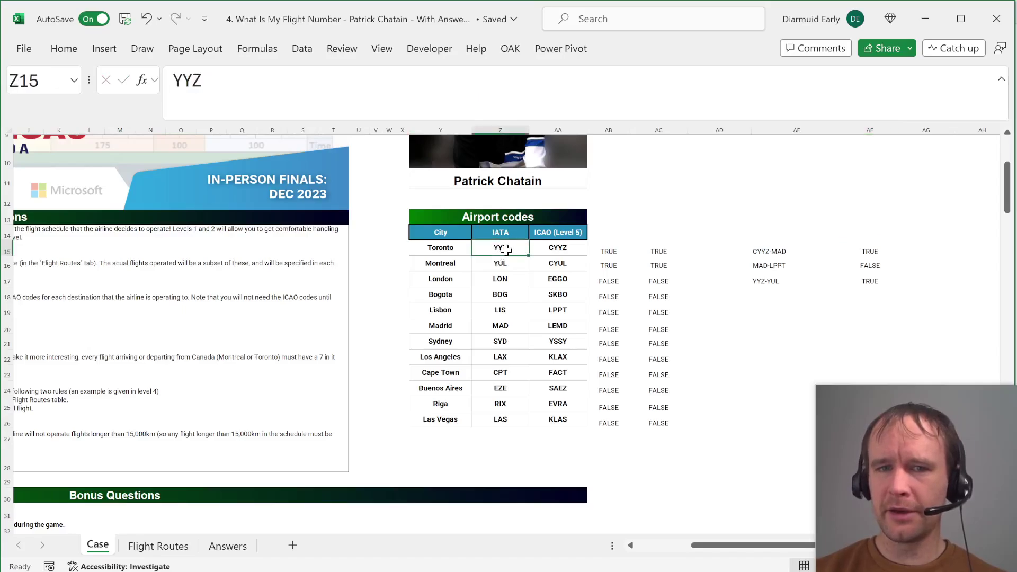
key(ctrl+shift+Down)
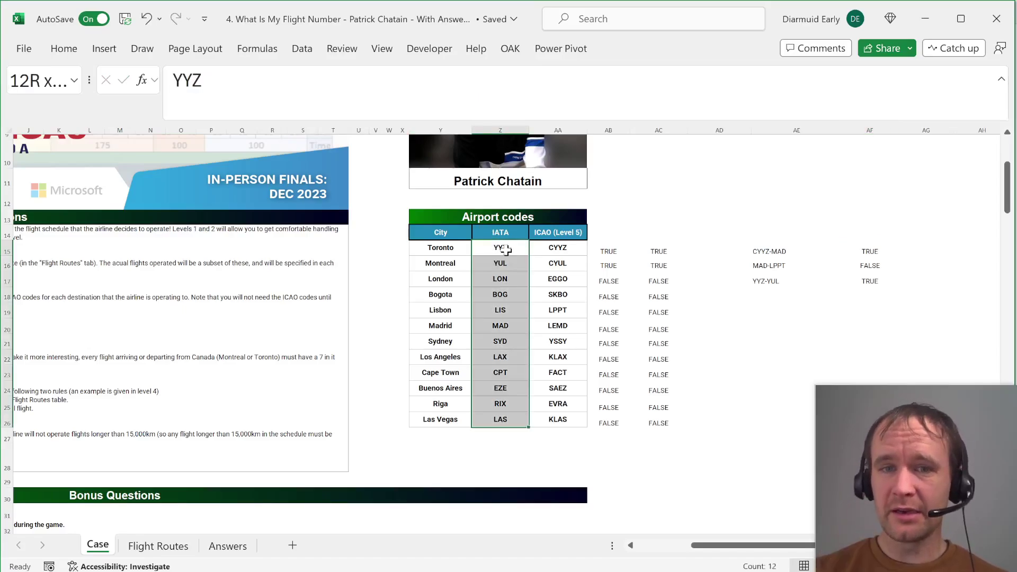
key(Right)
key(ctrl+shift+Down)
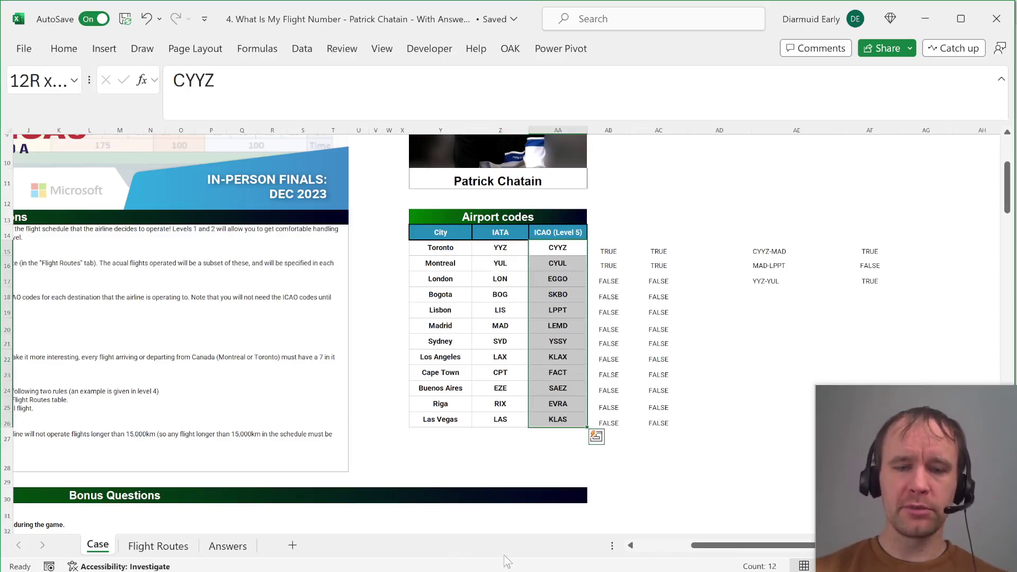
- Switch to the Fantasy Excel workbook and look through its Case sheet from the instructions to the Level 1 questions
click(415, 571)
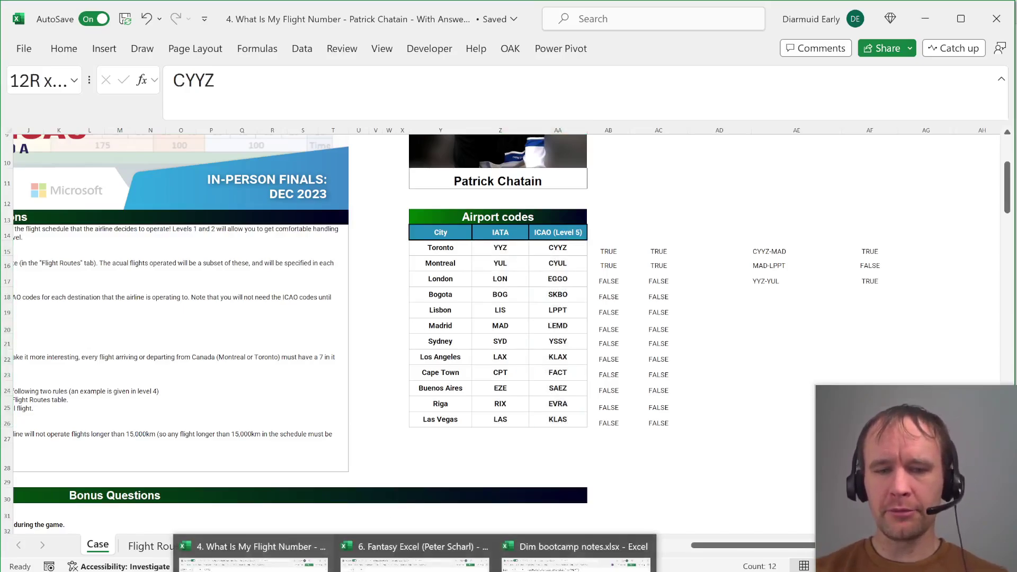
click(415, 554)
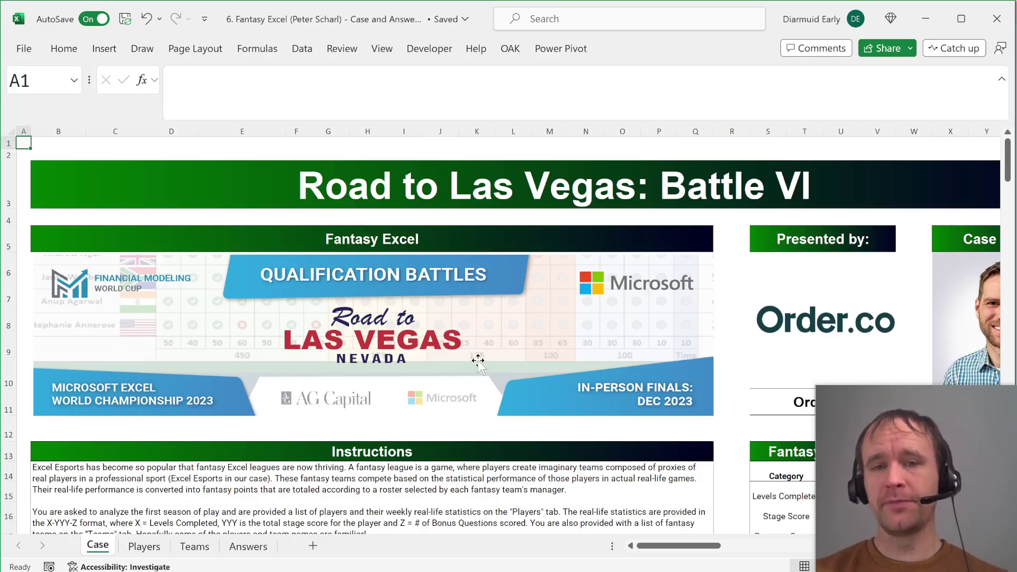
scroll(478, 362, down, 4)
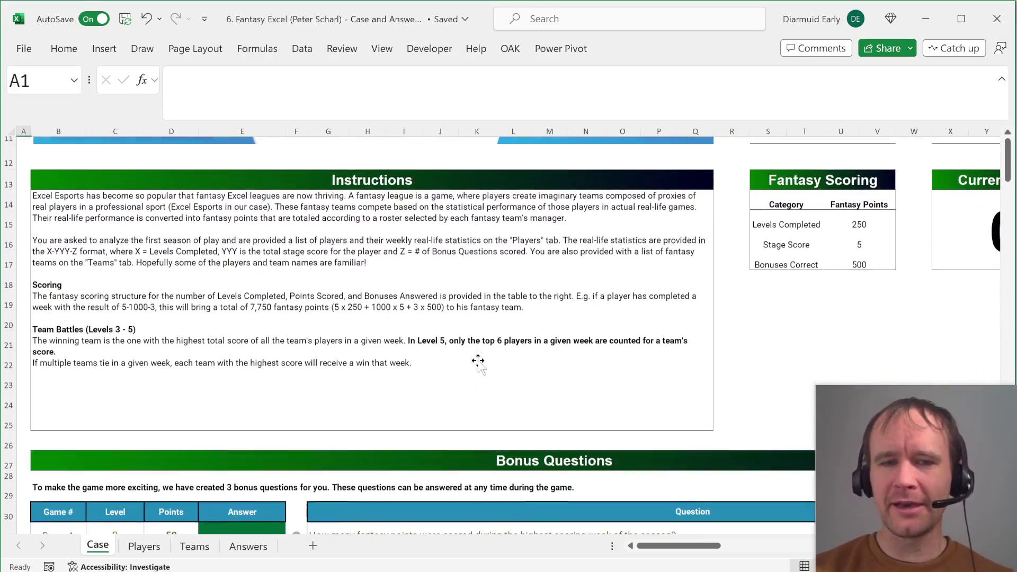
scroll(478, 362, up, 4)
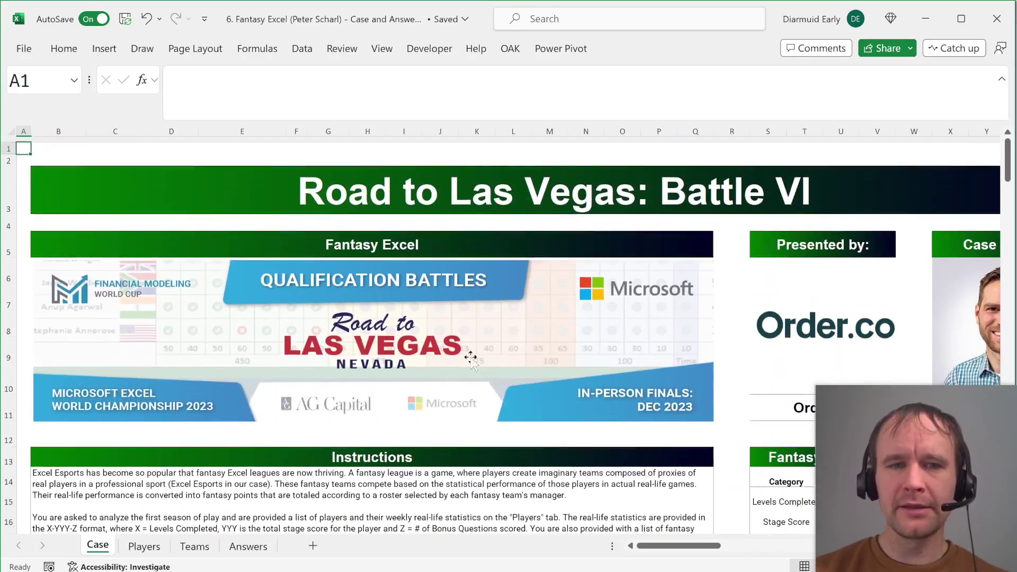
scroll(485, 324, down, 2)
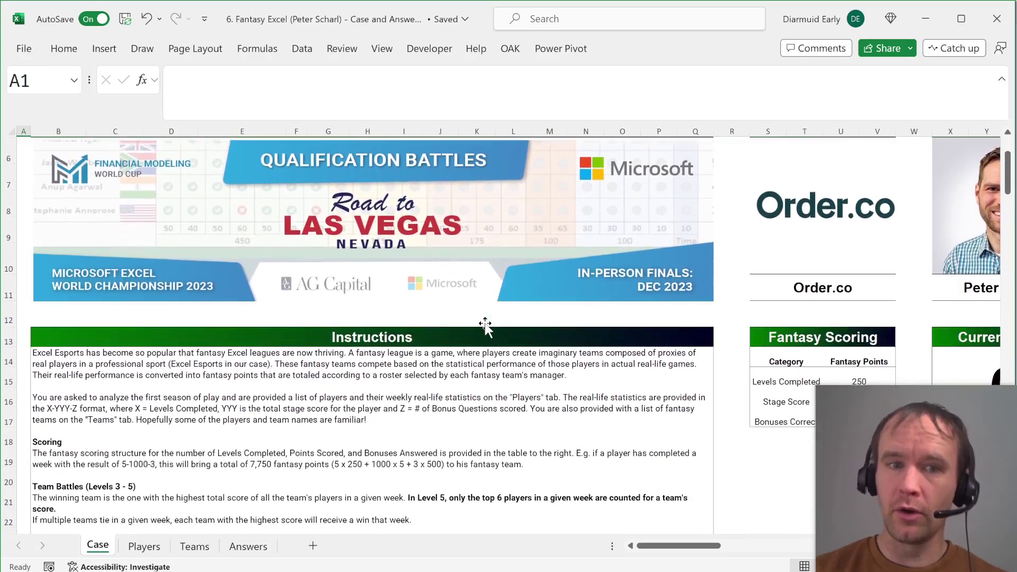
scroll(485, 325, down, 8)
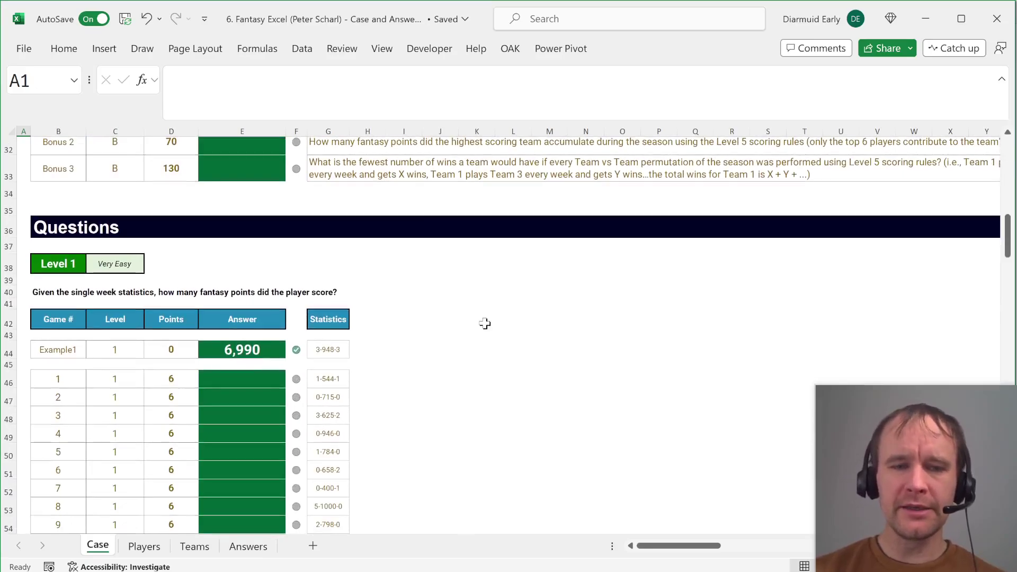
- Examine the parts of the first Level 1 statistic in G46 and glance at the weekly statistics on the Players sheet
click(329, 378)
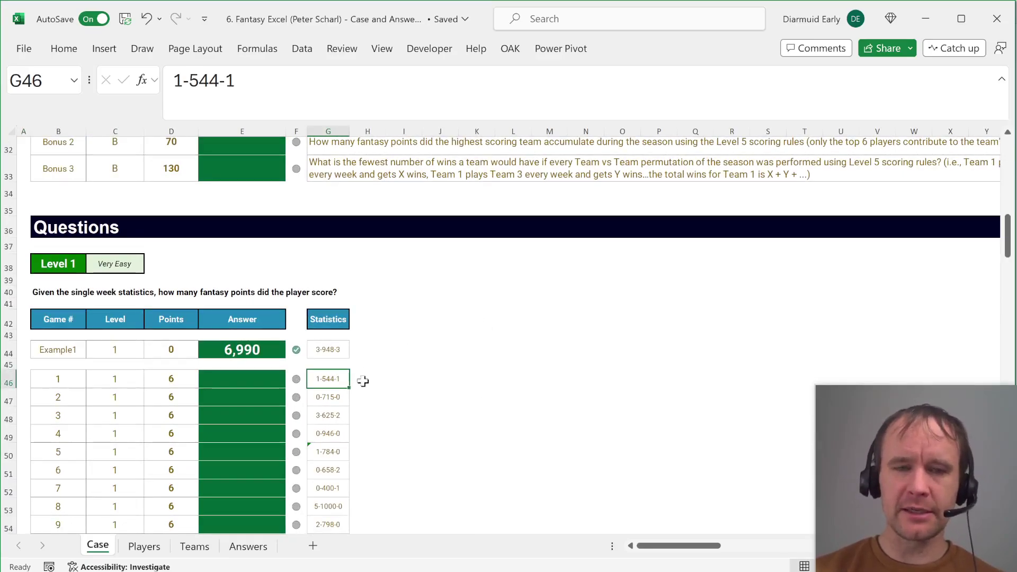
drag(170, 76, 243, 77)
click(249, 79)
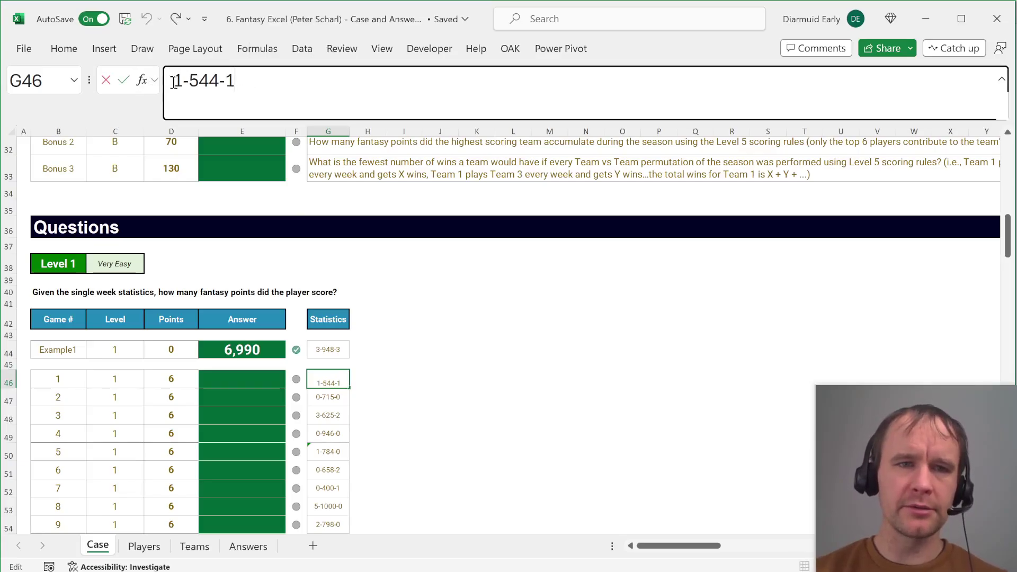
drag(171, 79, 236, 85)
key(Escape)
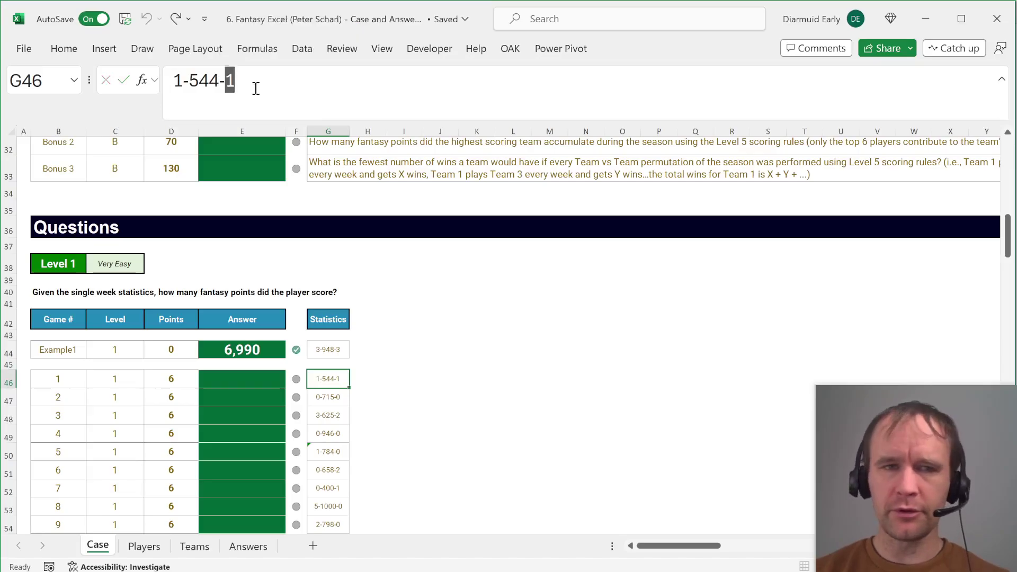
key(ctrl+Page_Down)
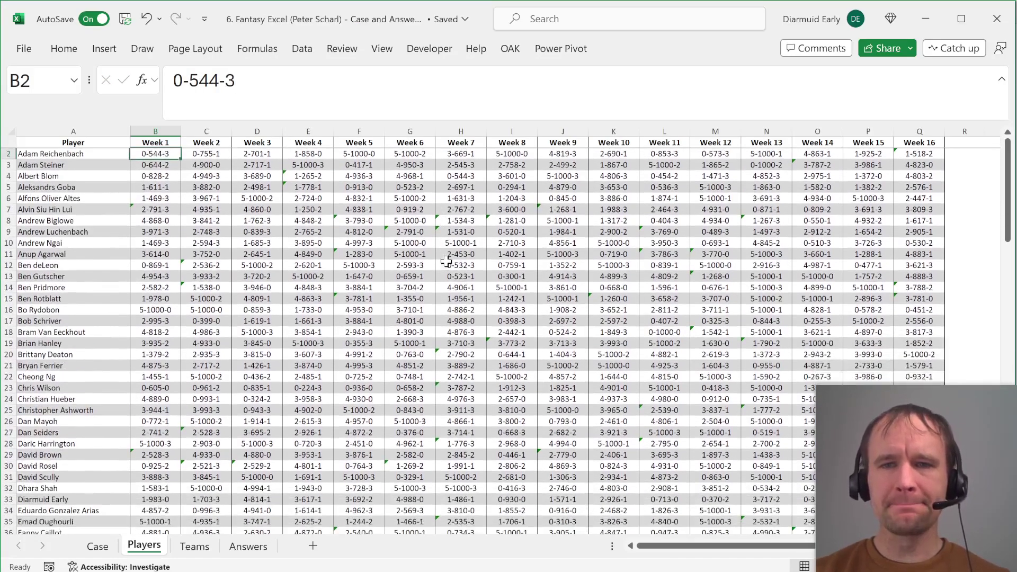
key(ctrl+Page_Up)
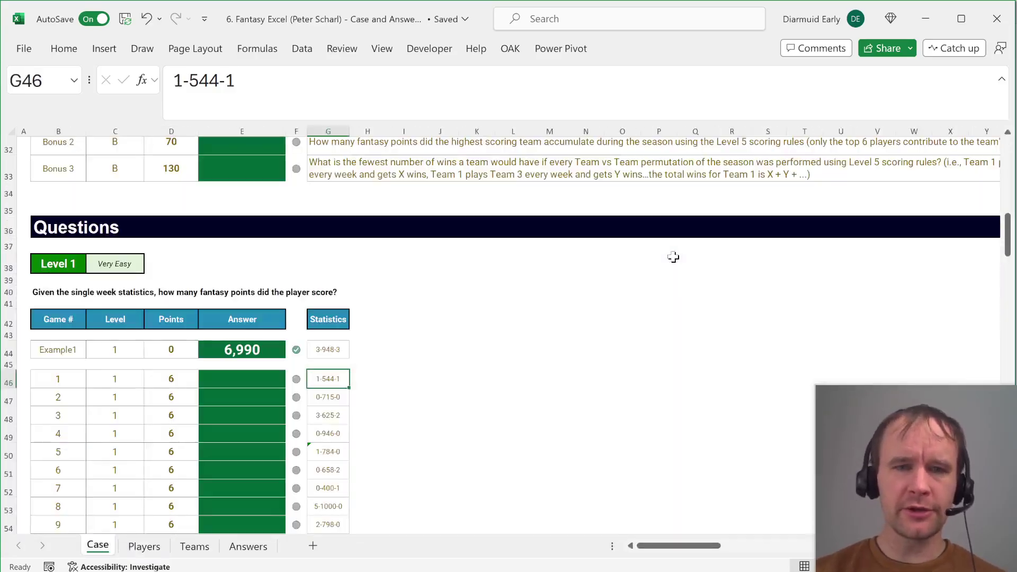
- Return to the top of the Case sheet and read the instructions on the statistics format and fantasy scoring
click(402, 331)
key(ctrl+Home)
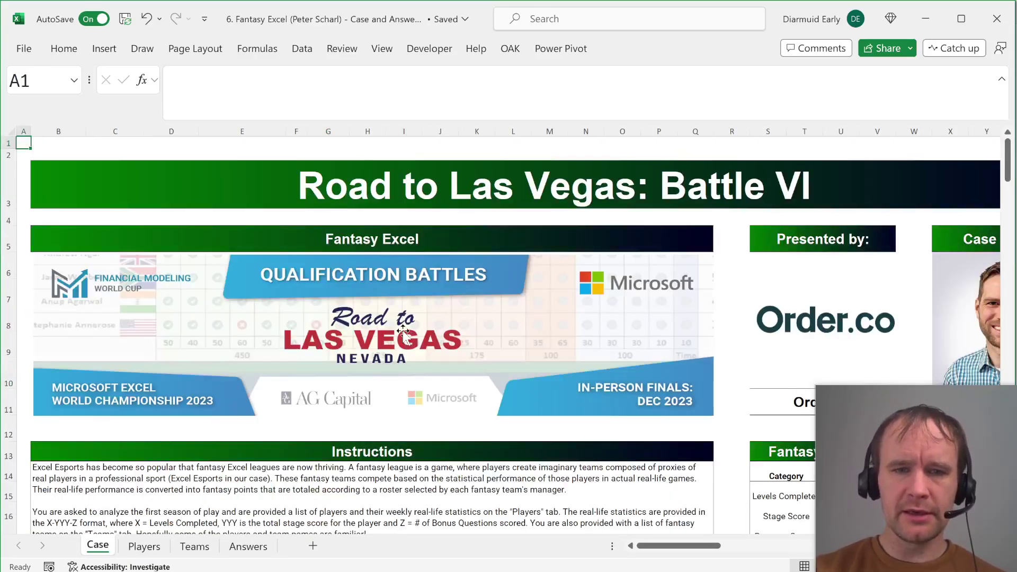
click(260, 522)
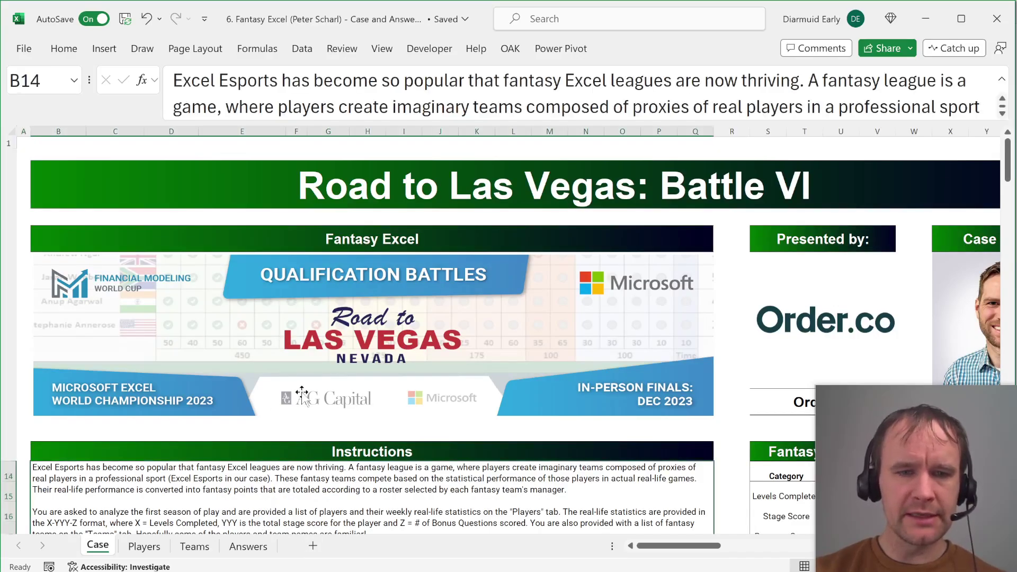
scroll(539, 455, down, 3)
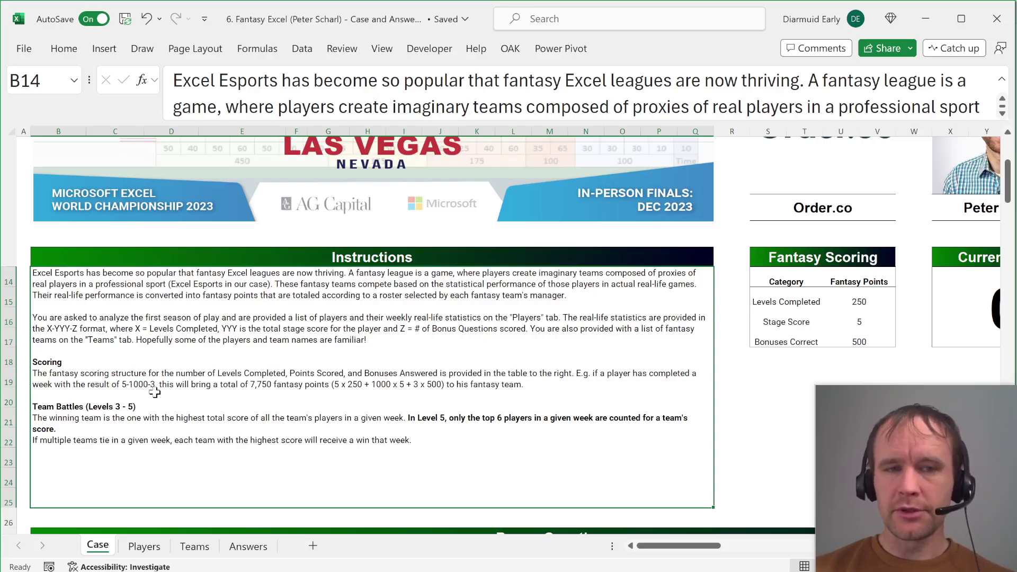
- Start a COUNTIFS formula in S2 of the Players sheet with the weekly statistics B2:Q129 as its criteria range
key(ctrl+Page_Down)
click(915, 148)
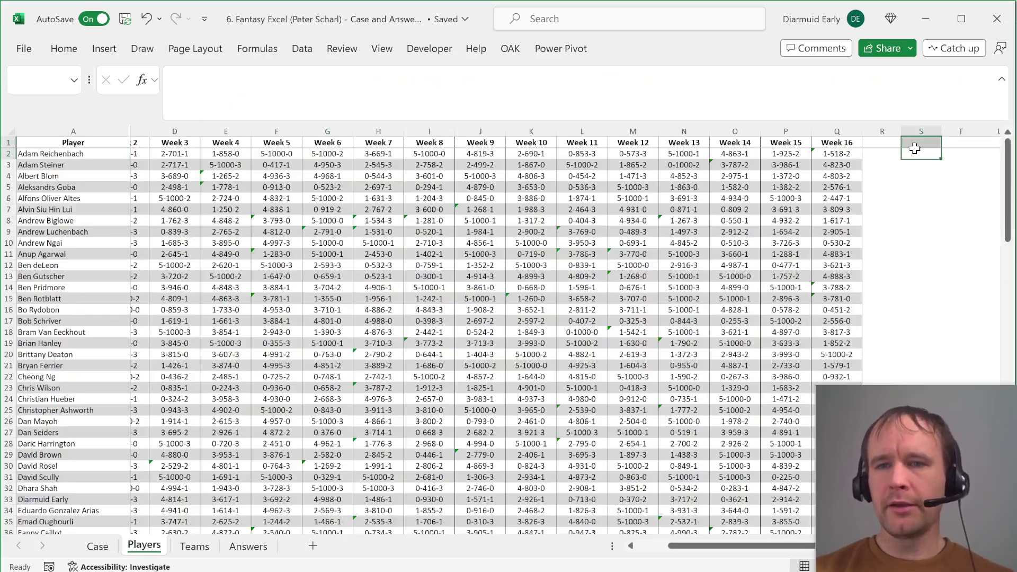
click(915, 146)
click(915, 151)
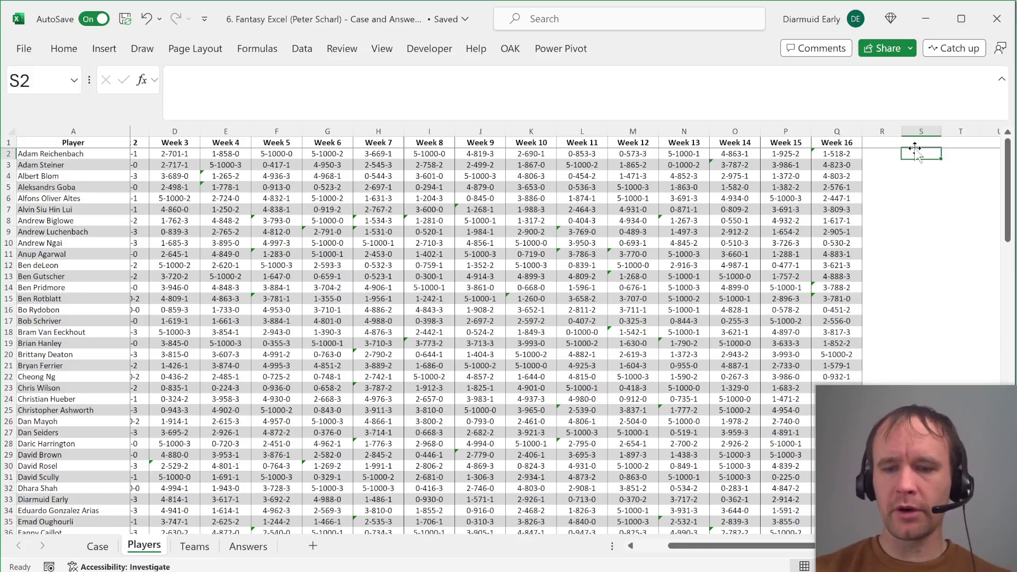
text(=countif)
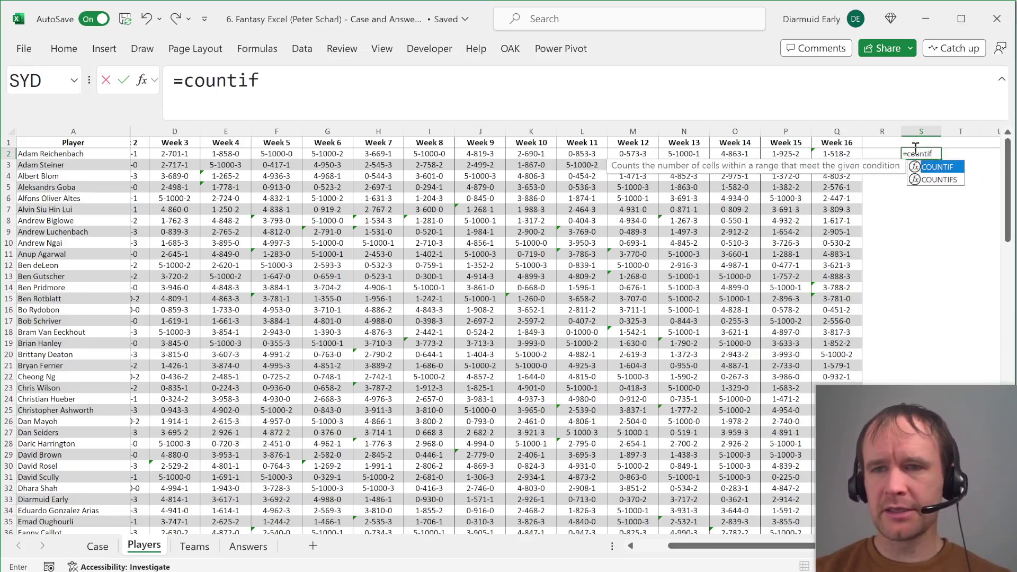
key(Down)
key(Tab)
key(Left)
key(Left)
key(ctrl+shift+Down)
key(ctrl+shift+Left)
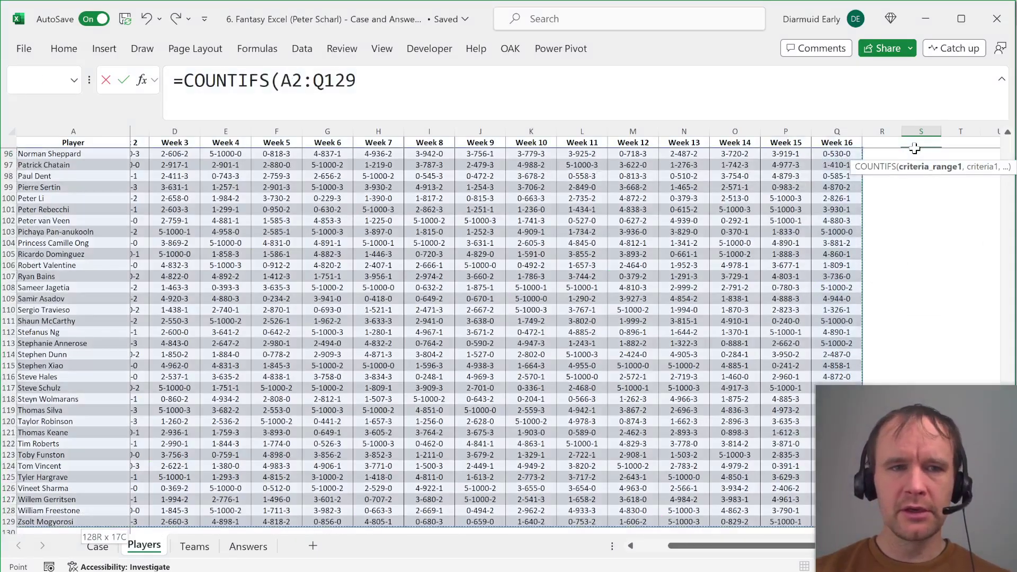
key(shift+Right)
key(shift+Right)
key(shift+Left)
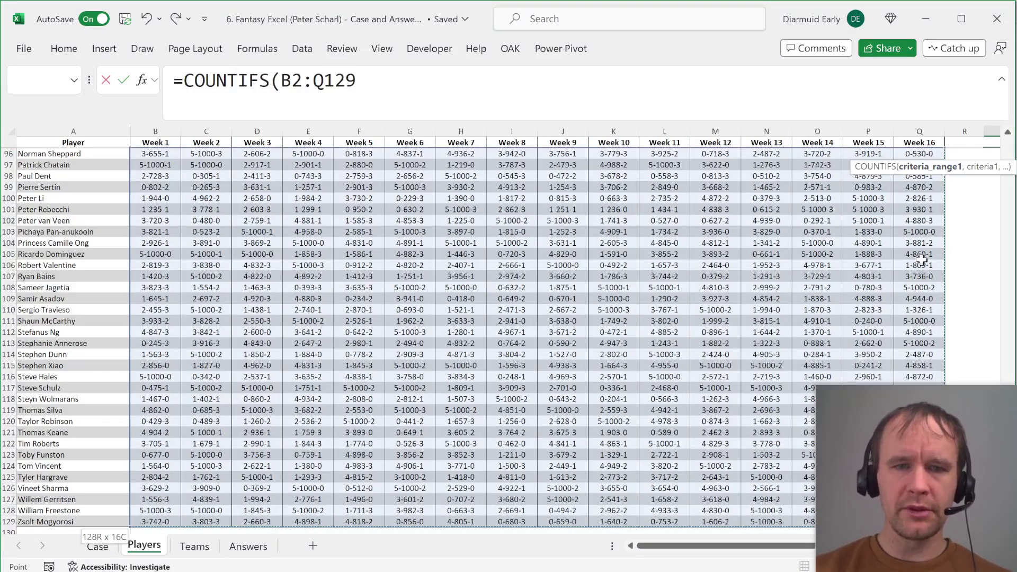
- Complete the S2 formula with the criterion "<>?-???-?" to count statistics that do not fit the three-digit score pattern
text(,"?)
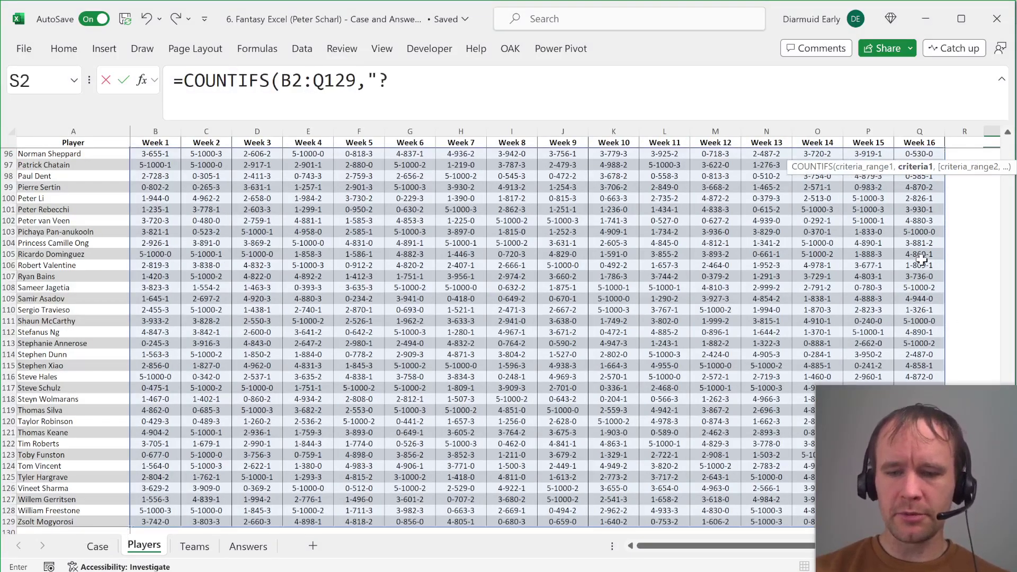
text(-?)
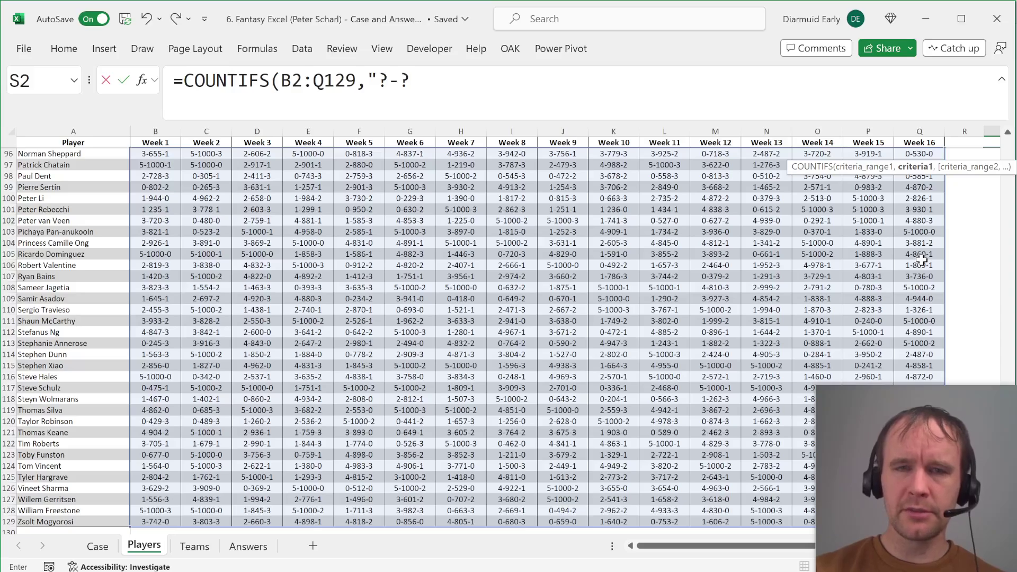
text(??)
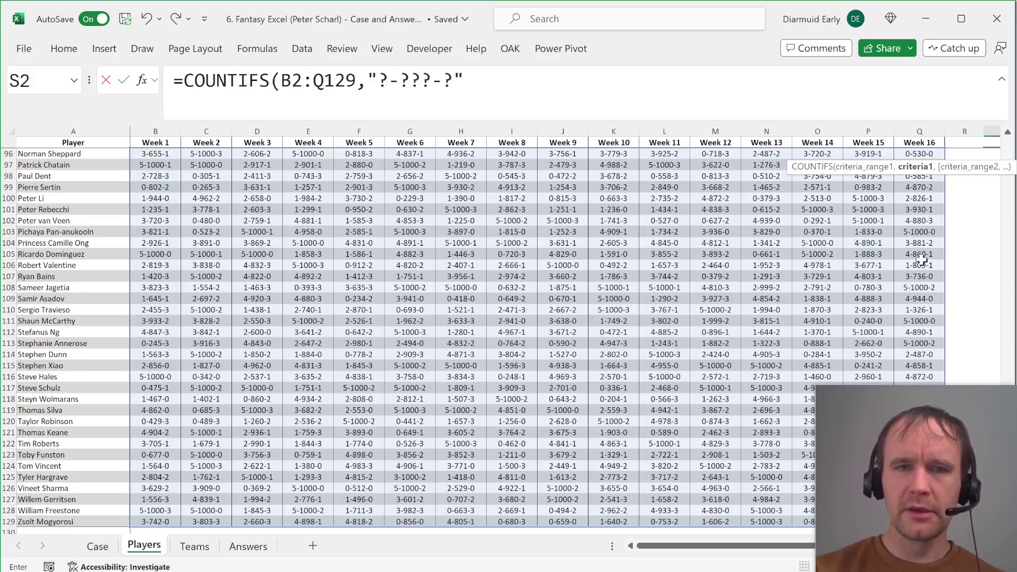
click(379, 85)
text(<>)
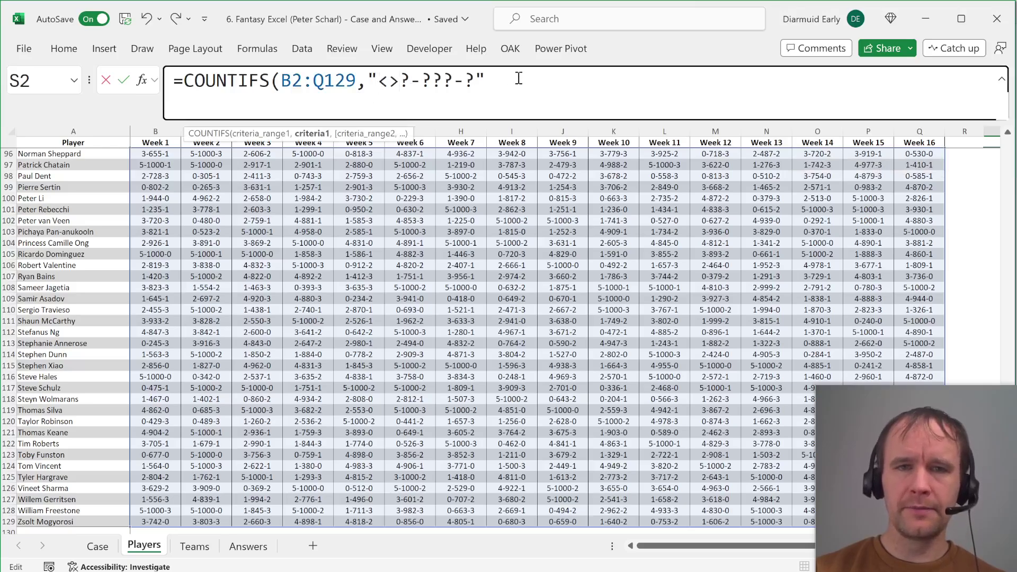
text())
key(ctrl+Return)
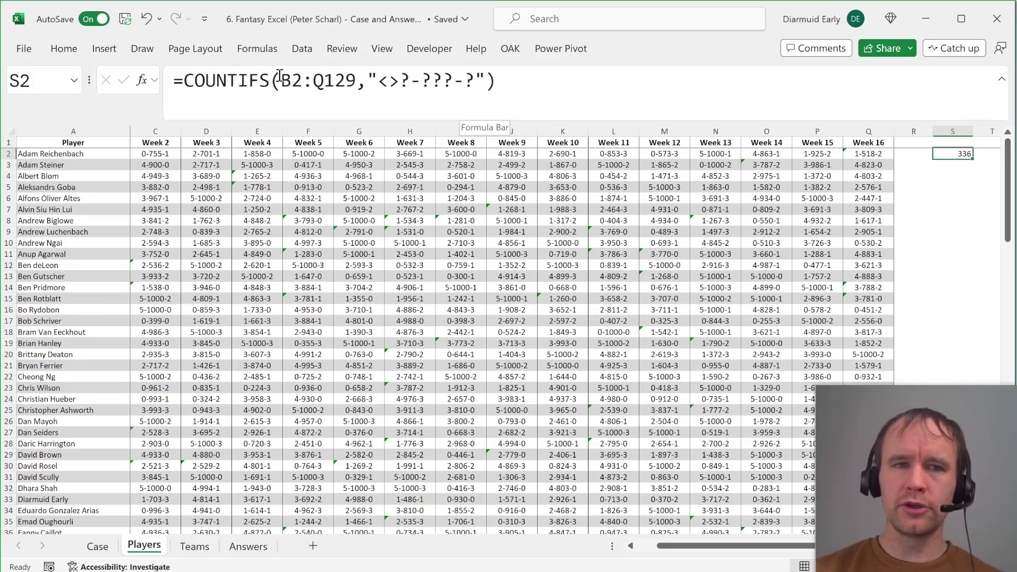
- Duplicate the range and criterion pair inside the S2 COUNTIFS formula as a second condition
drag(279, 77, 492, 69)
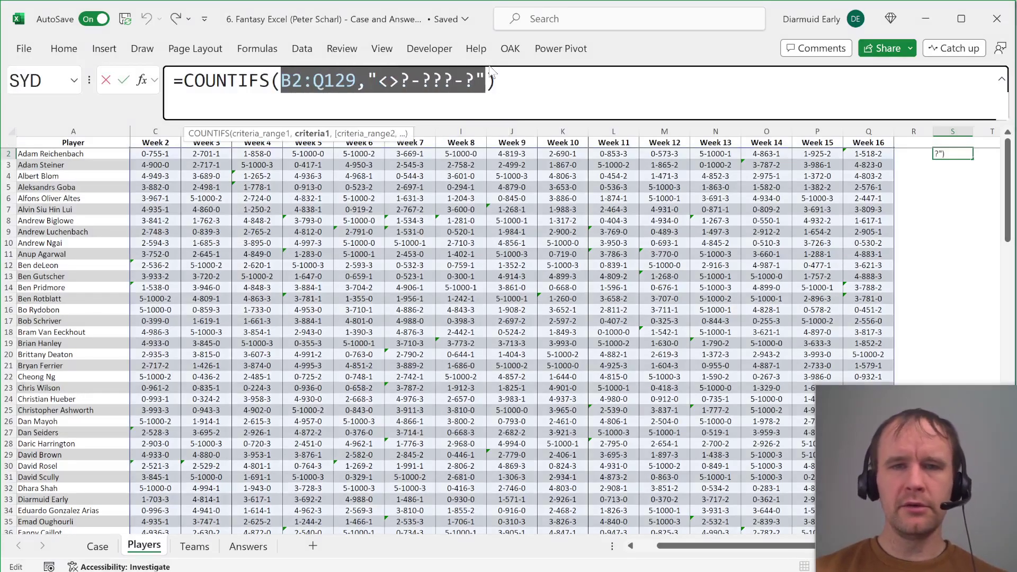
key(ctrl+c)
key(Right)
text(,)
key(ctrl+v)
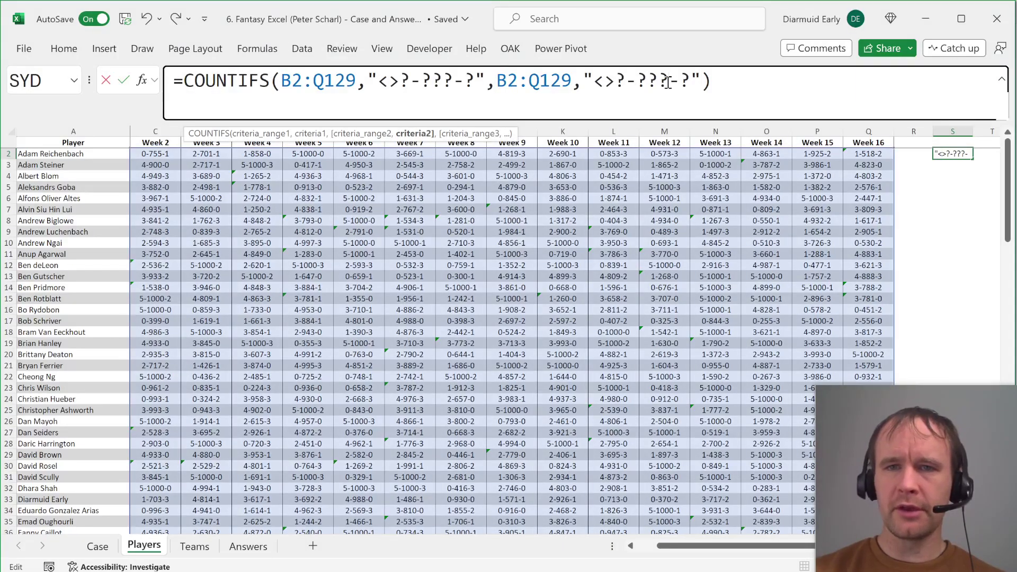
- Set the second criterion to "<>?-1000-?", and clear S2 once the formula has been evaluated
click(668, 83)
key(BackSpace)
key(BackSpace)
key(BackSpace)
text(1000)
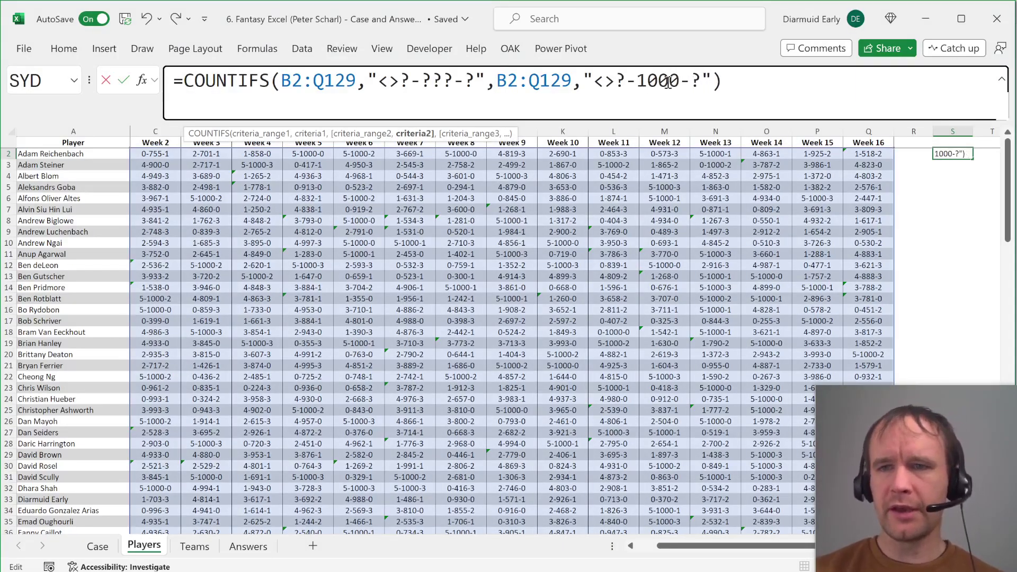
key(Return)
key(Up)
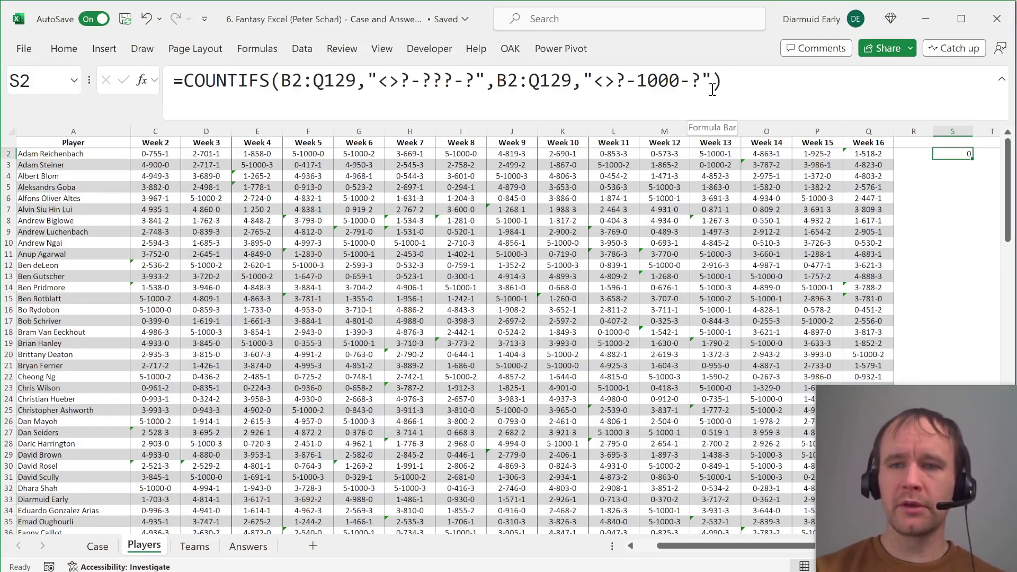
key(Delete)
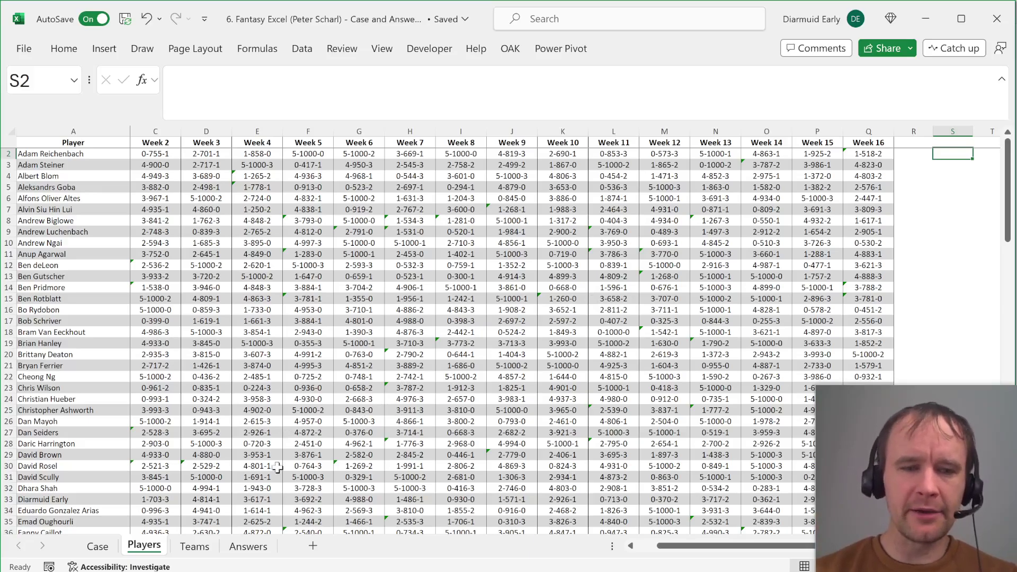
- Switch to the Edge browser and read Bing's chat answer beside the results of the quoted-name wildcard search
key(alt+Tab)
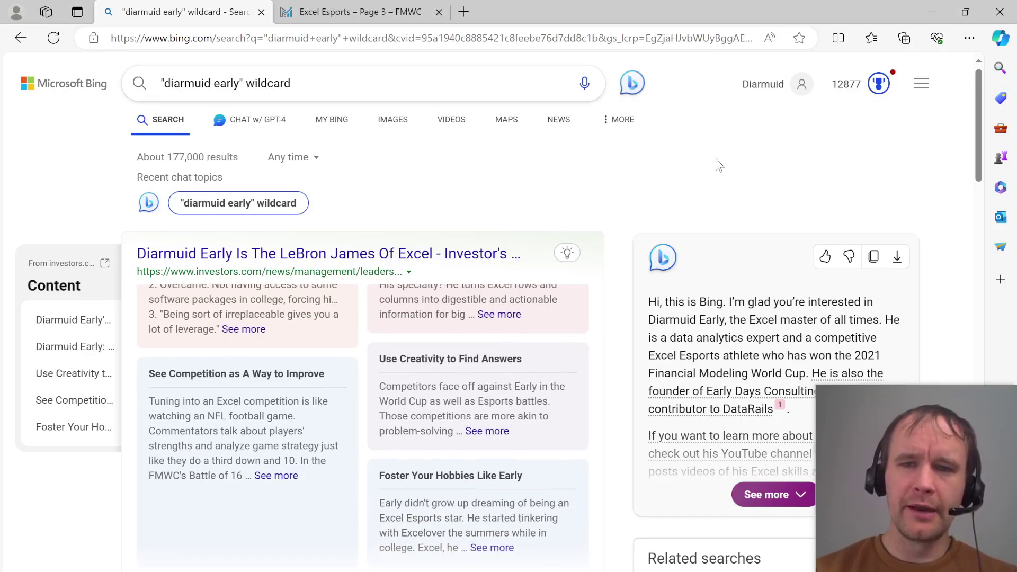
drag(650, 298, 912, 359)
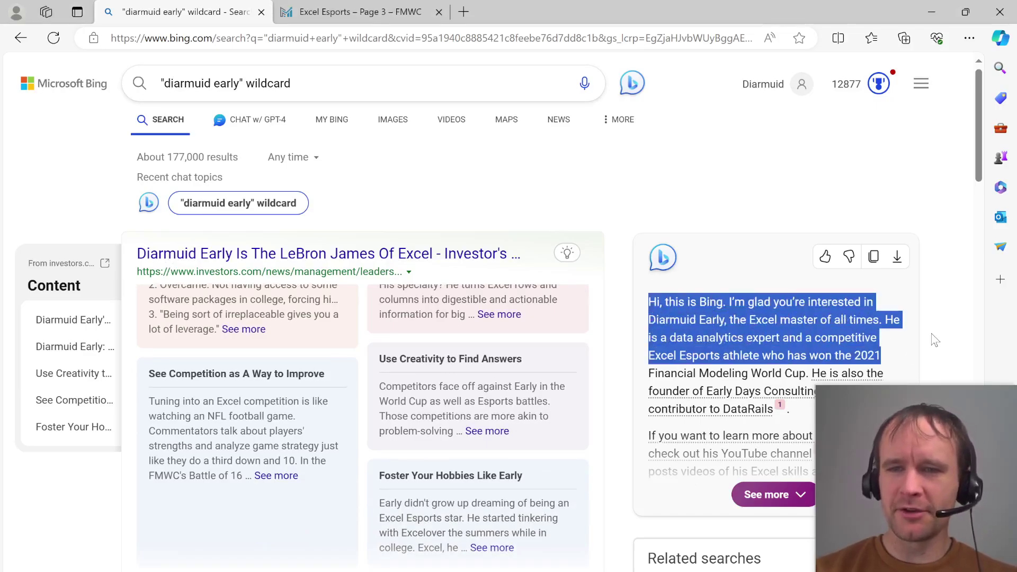
scroll(936, 329, down, 1)
scroll(934, 325, down, 1)
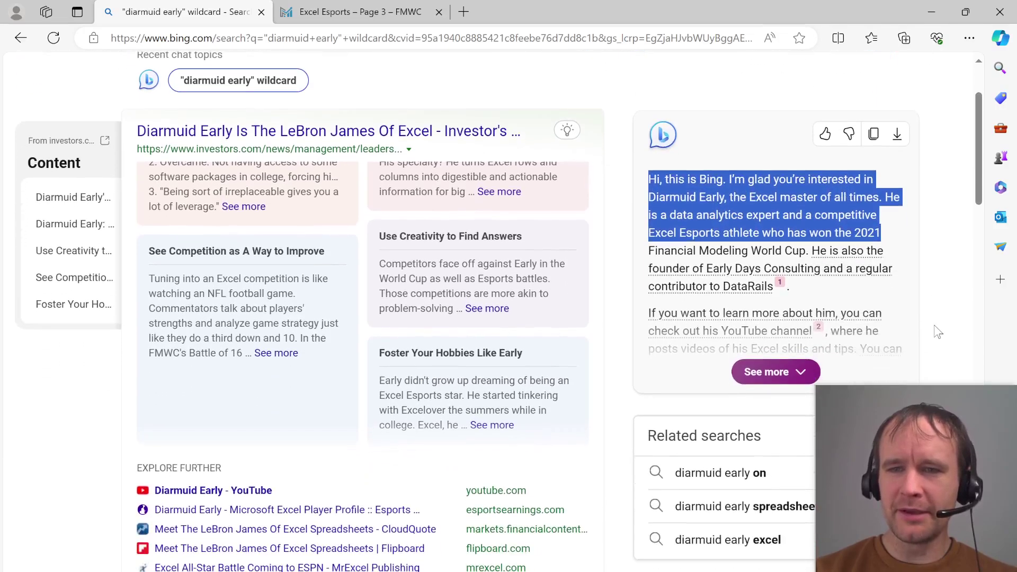
click(944, 233)
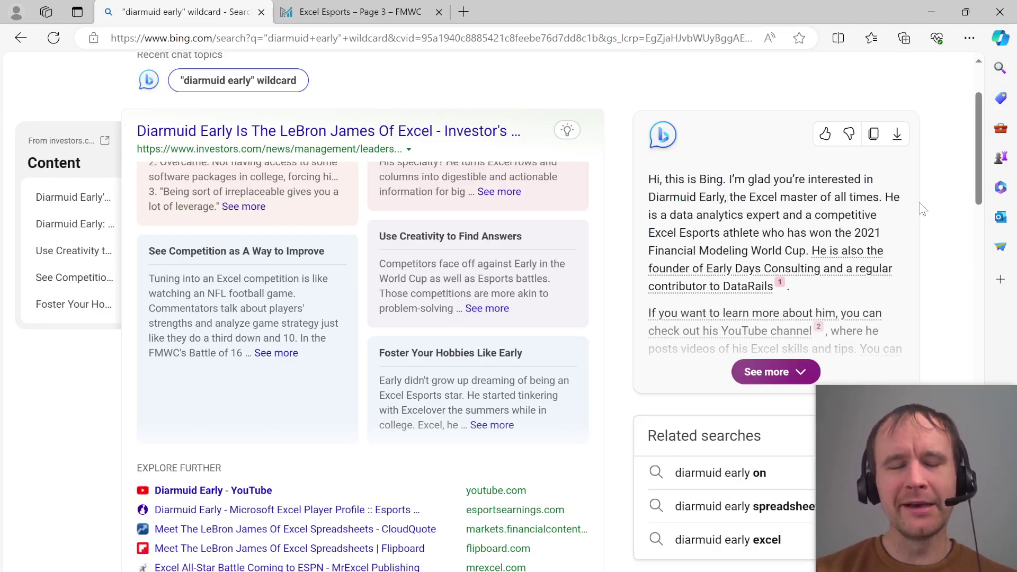
scroll(921, 210, up, 1)
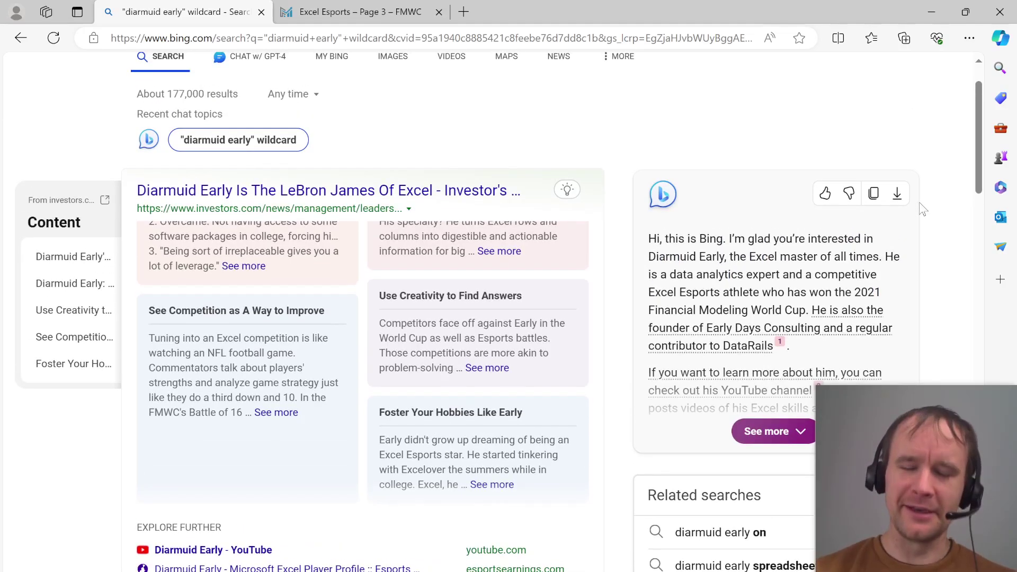